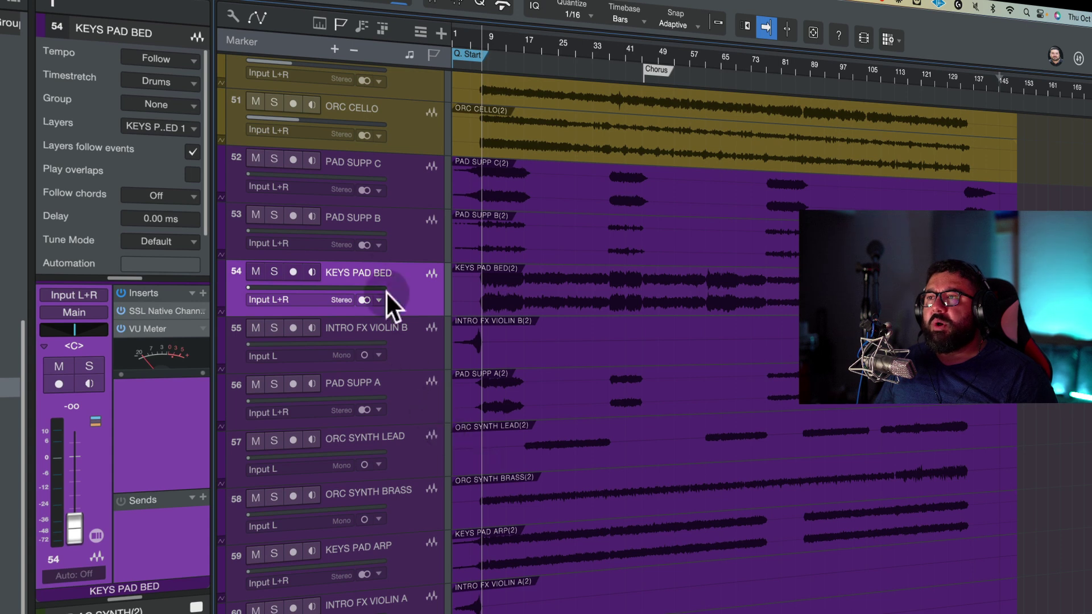
- Play the song with PAD SUPP C soloed, lower PAD SUPP C and raise PAD SUPP B
key("space")
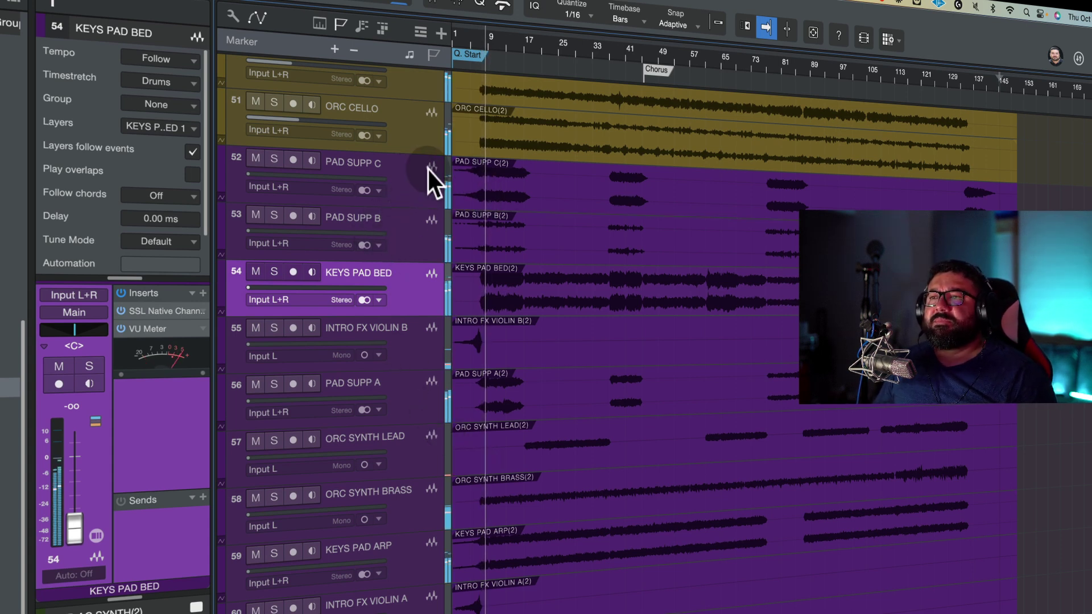
left_click(274, 158)
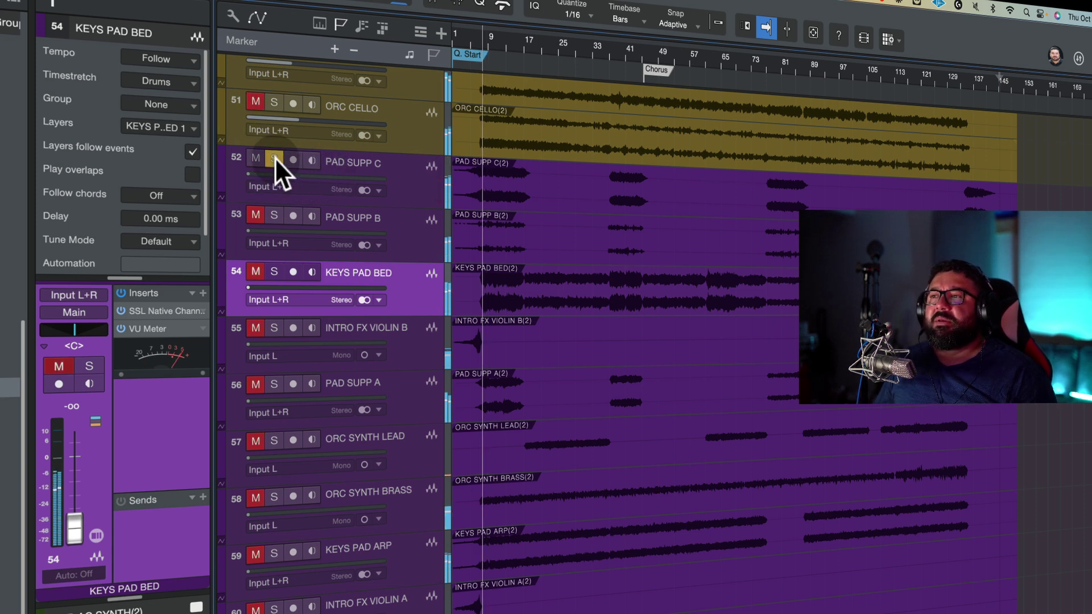
left_click(419, 186)
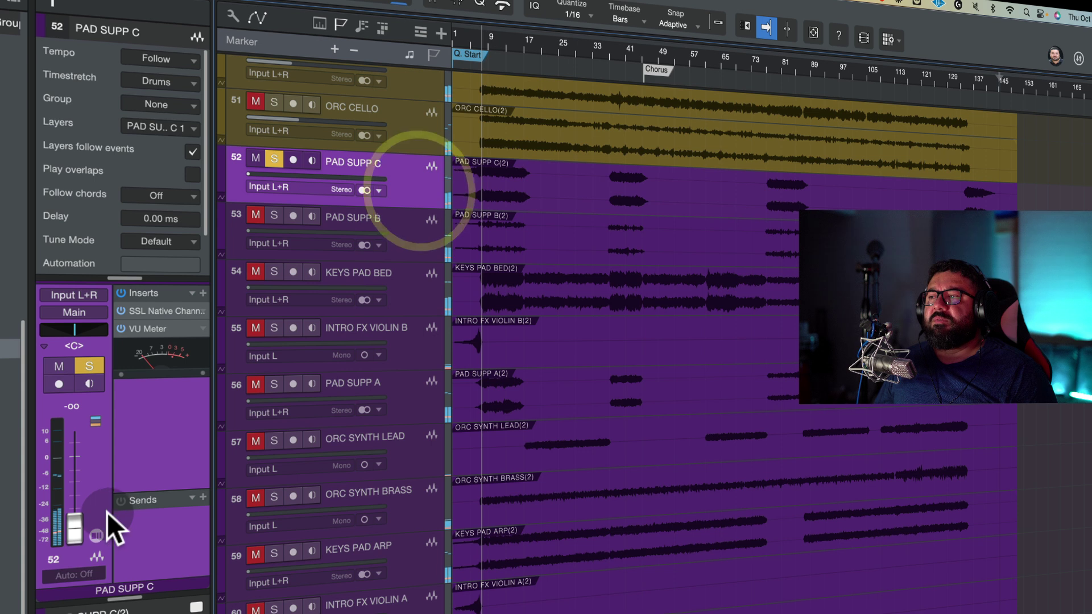
mouse_move(69, 474)
left_mouse_down()
mouse_move(72, 493)
mouse_move(74, 481)
left_mouse_up()
left_click(407, 241)
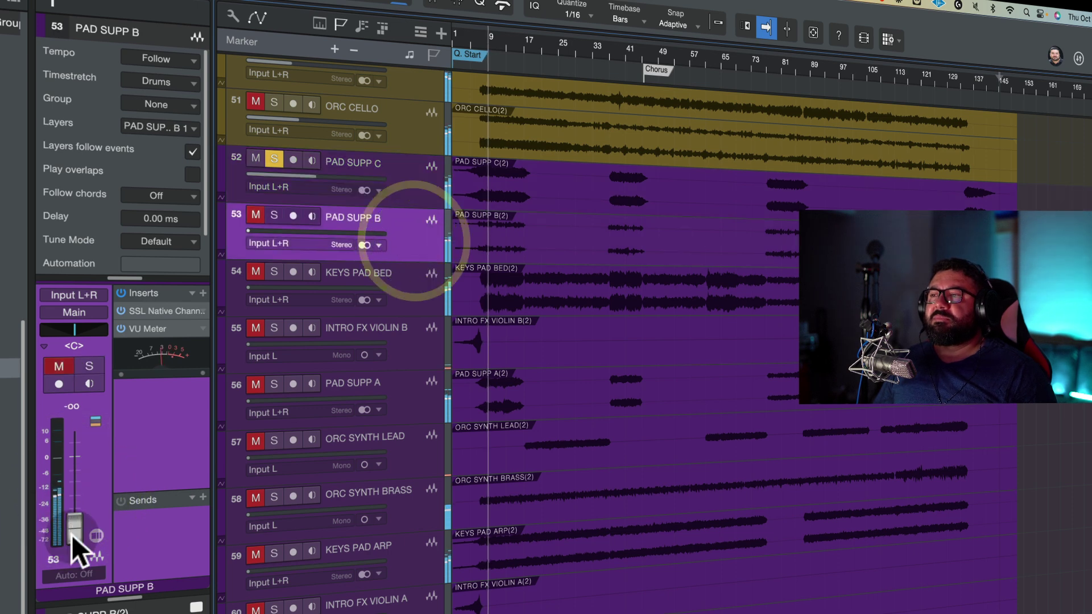
left_click_drag(71, 532, 127, 446)
- Add PAD SUPP B and KEYS PAD BED to the solos and set PAD SUPP C near -21 dB
left_click(275, 215)
left_click(412, 176)
left_click_drag(67, 488, 71, 494)
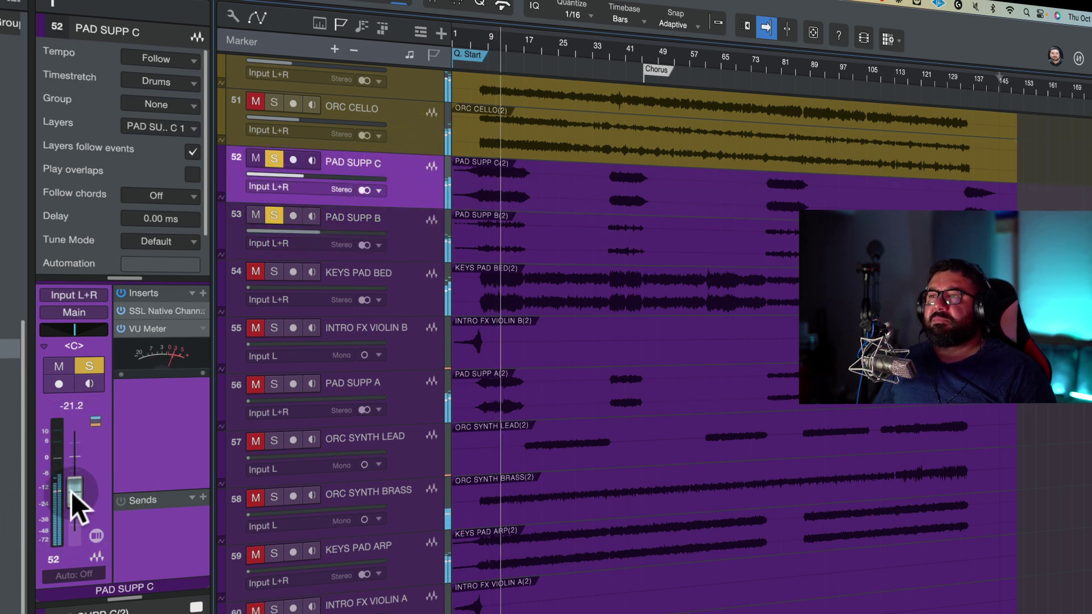
left_click(273, 272)
mouse_move(74, 495)
left_mouse_down()
mouse_move(83, 462)
mouse_move(69, 493)
left_mouse_up()
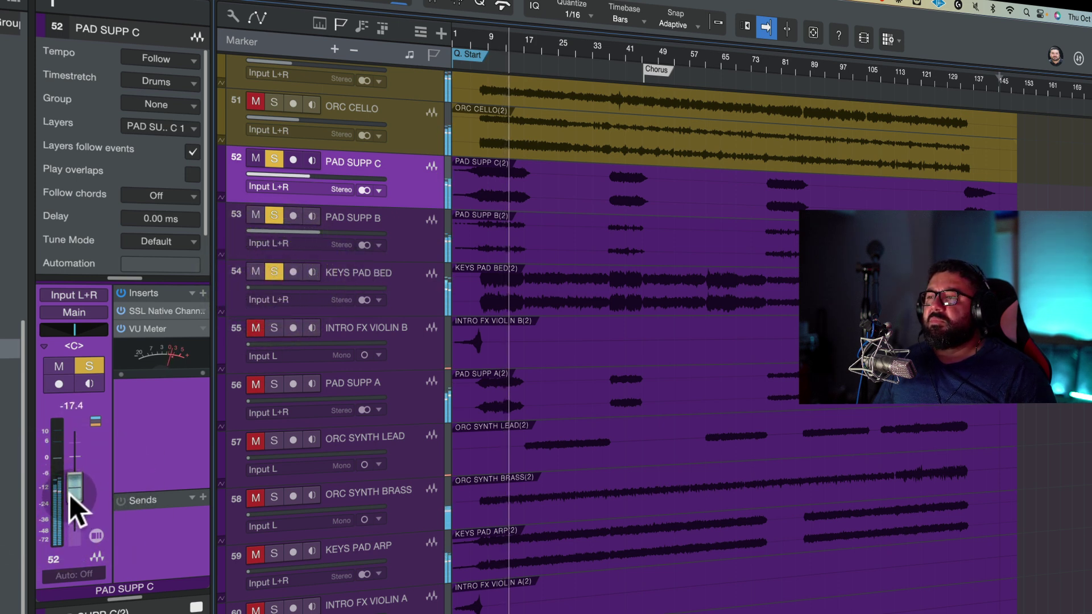
- Solo INTRO FX VIOLIN B at -6.1 dB, then rewind to the song start and clear all solos
left_click(275, 328)
left_click(398, 339)
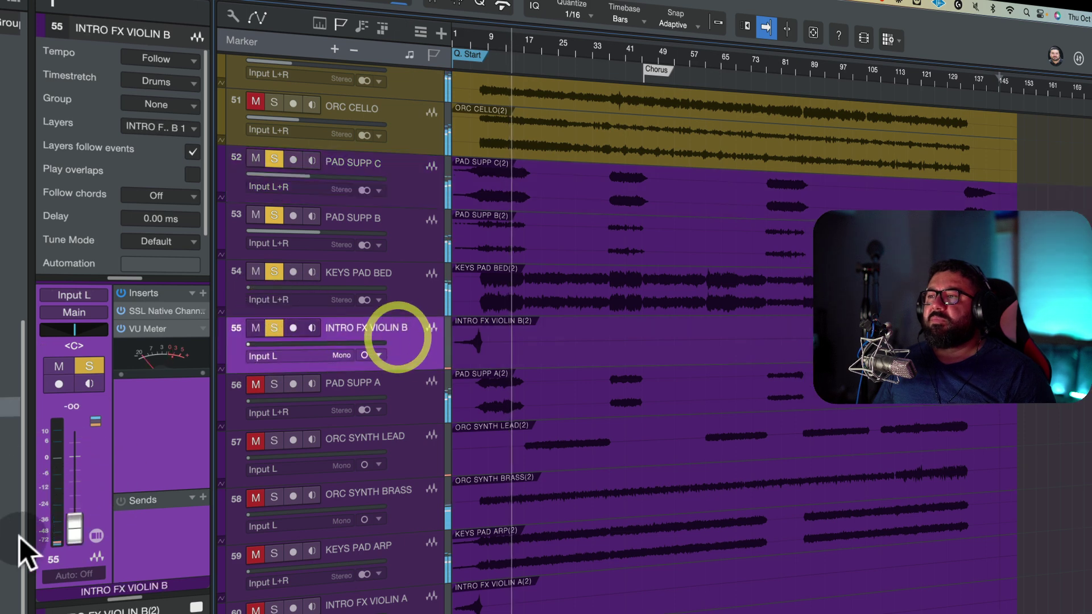
mouse_move(74, 470)
left_mouse_down()
mouse_move(77, 533)
mouse_move(81, 464)
left_mouse_up()
key("space")
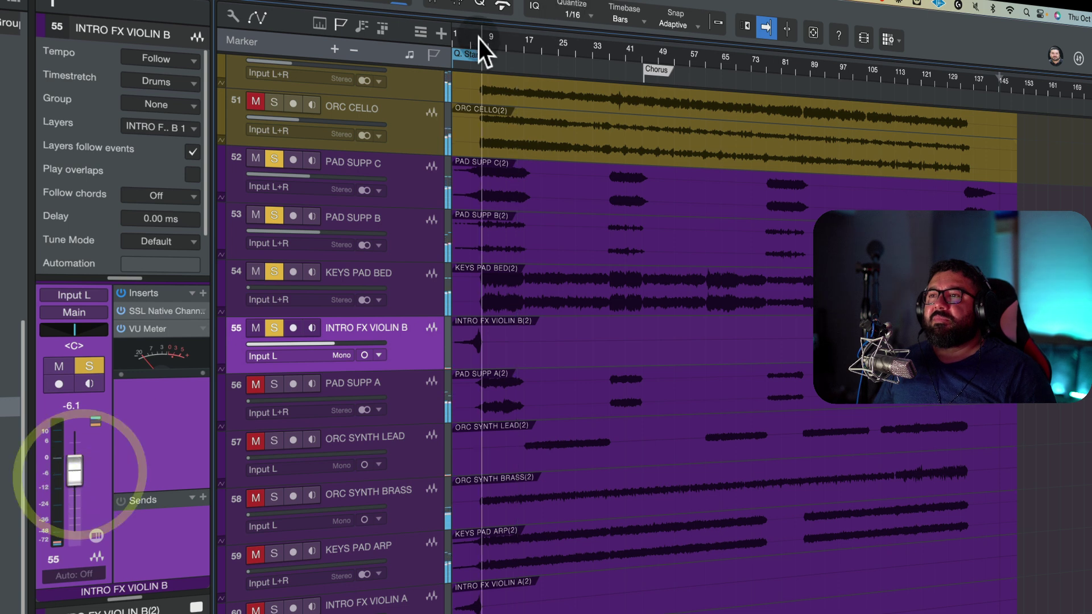
left_click(480, 31)
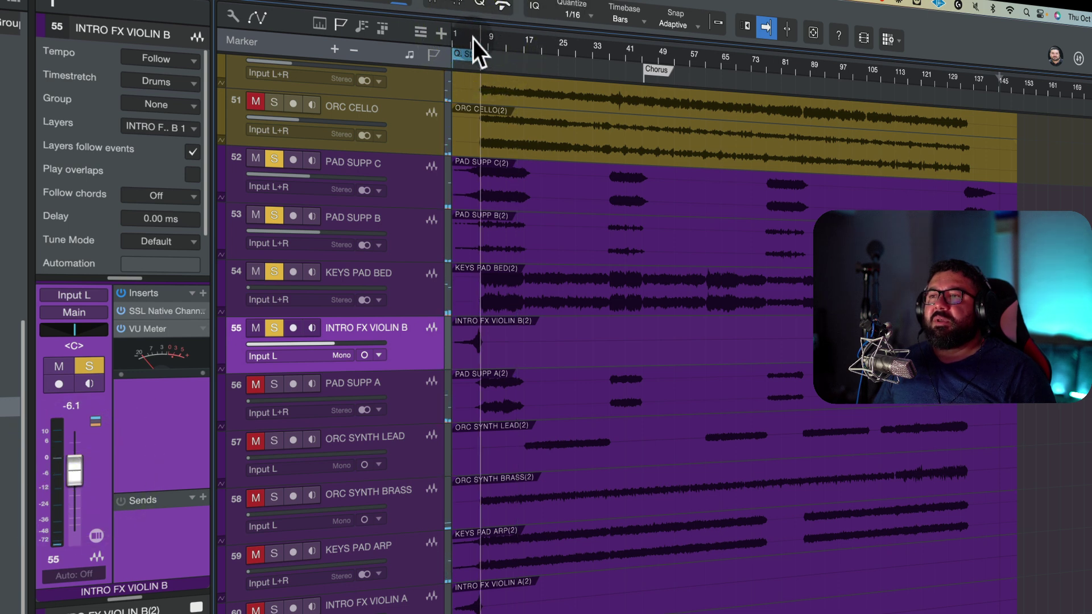
left_click(472, 39)
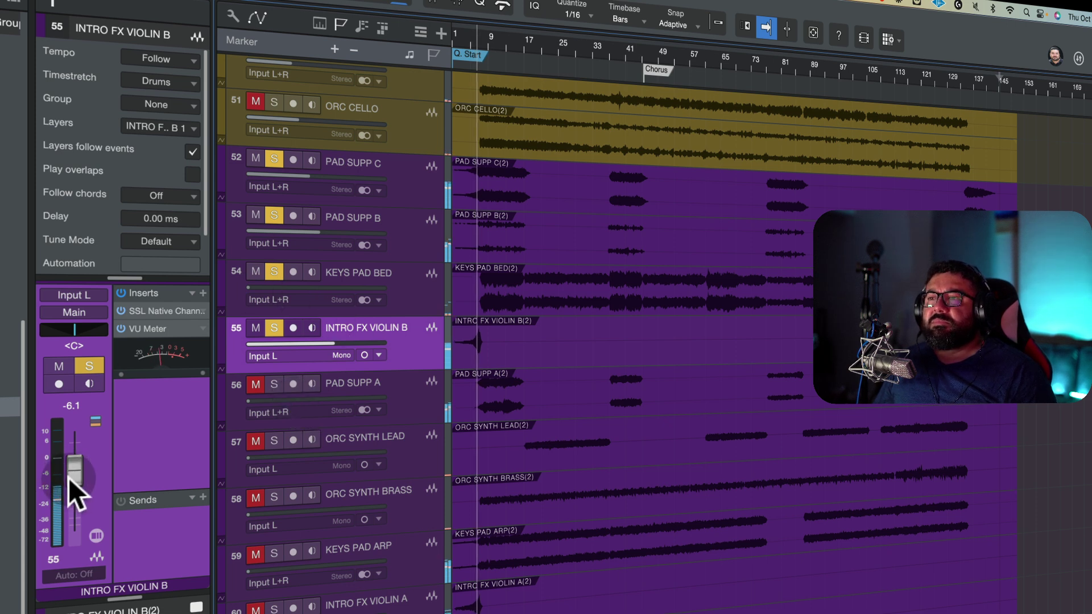
left_click_drag(274, 272, 279, 149)
- Solo PAD SUPP A, raise it from silence to -12.8 dB, then stop and unsolo
left_click(402, 385)
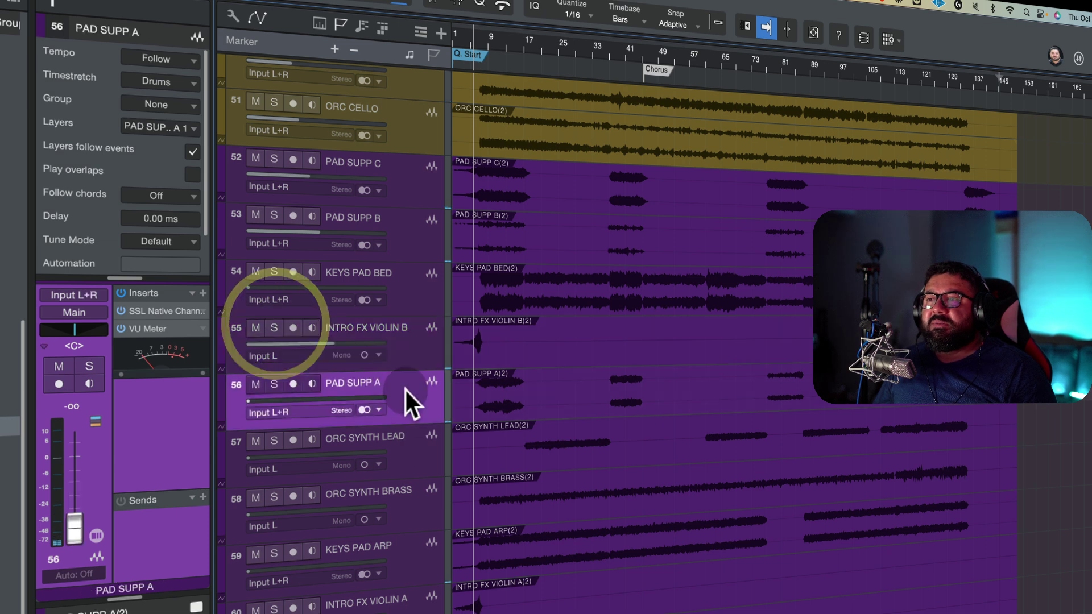
left_click(274, 381)
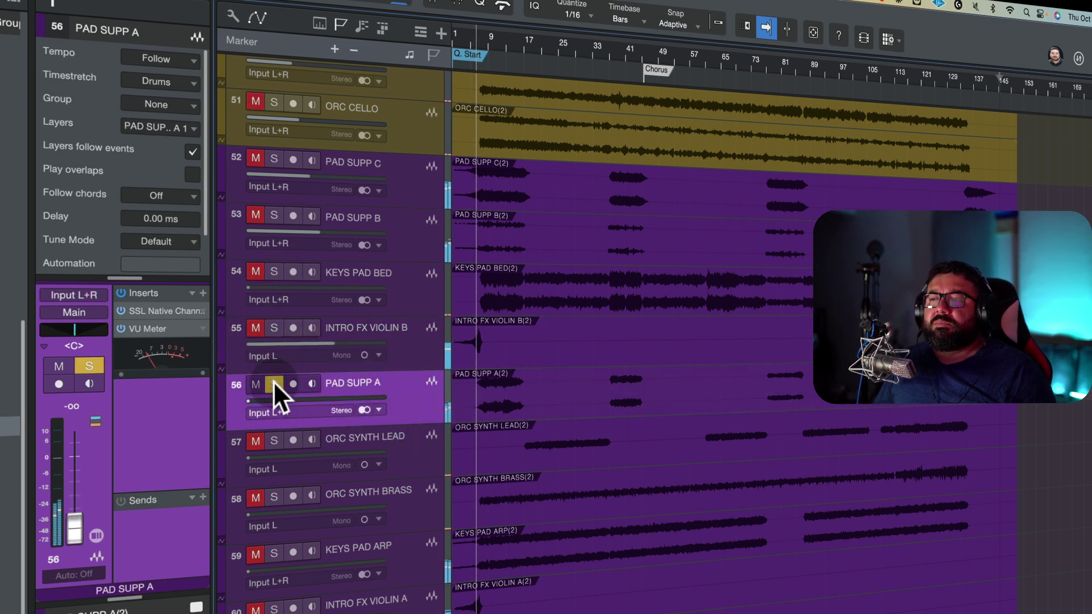
left_click(82, 527)
left_click_drag(82, 528, 84, 476)
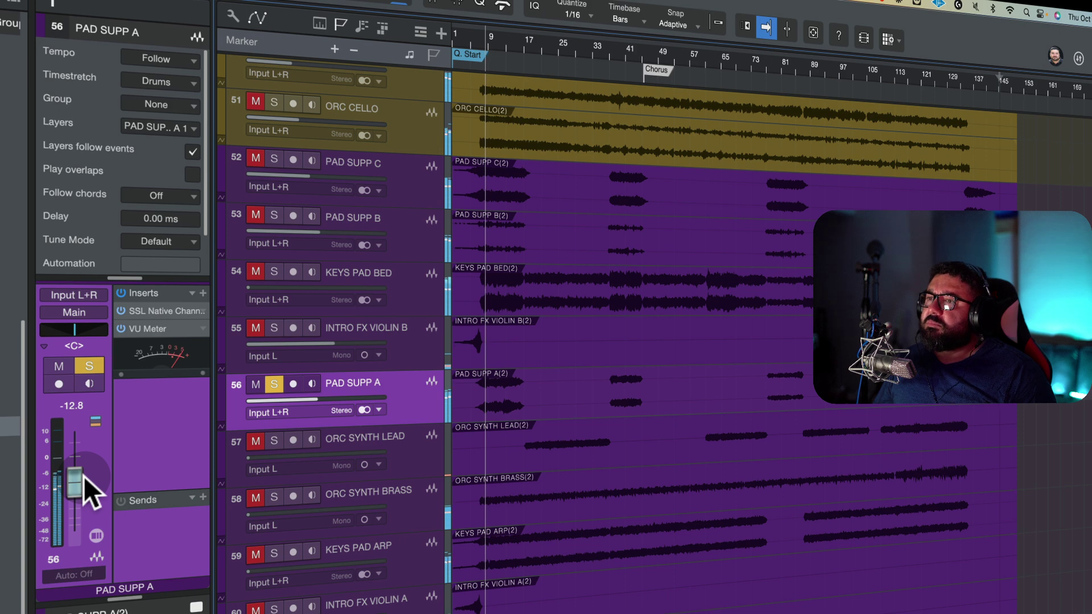
key("space")
left_click(275, 384)
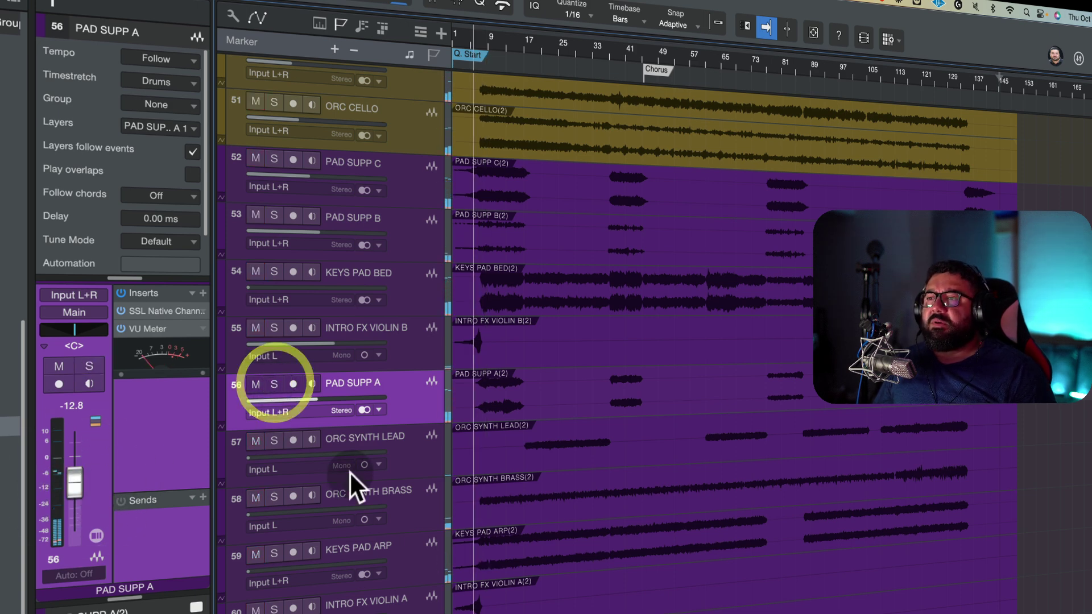
- Solo ORC SYNTH LEAD, set it to -11.3 dB later in the song, then unsolo
left_click(413, 458)
left_click(275, 439)
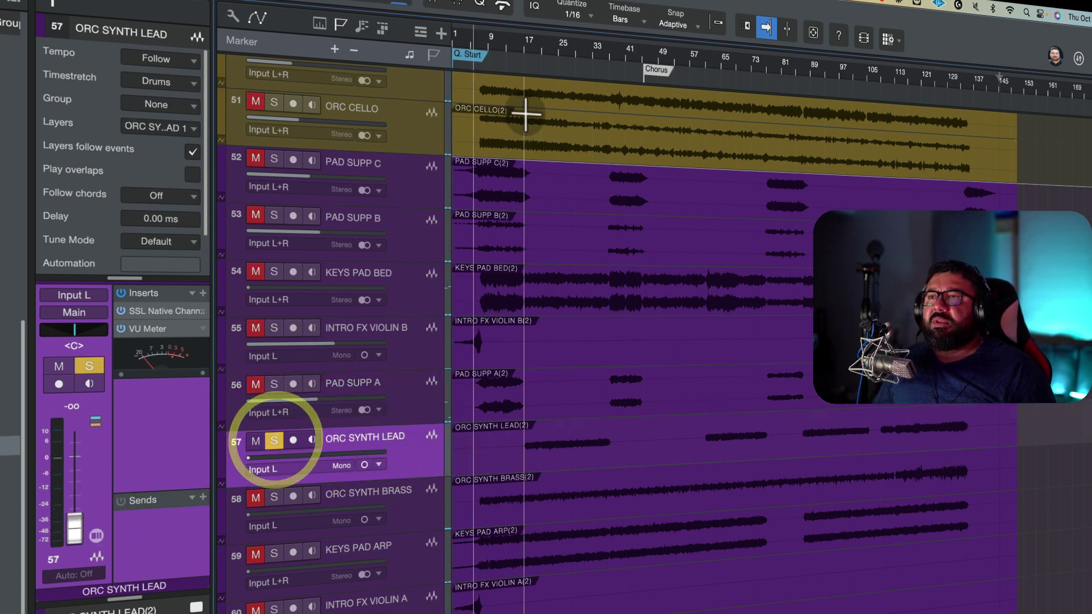
left_click(540, 48)
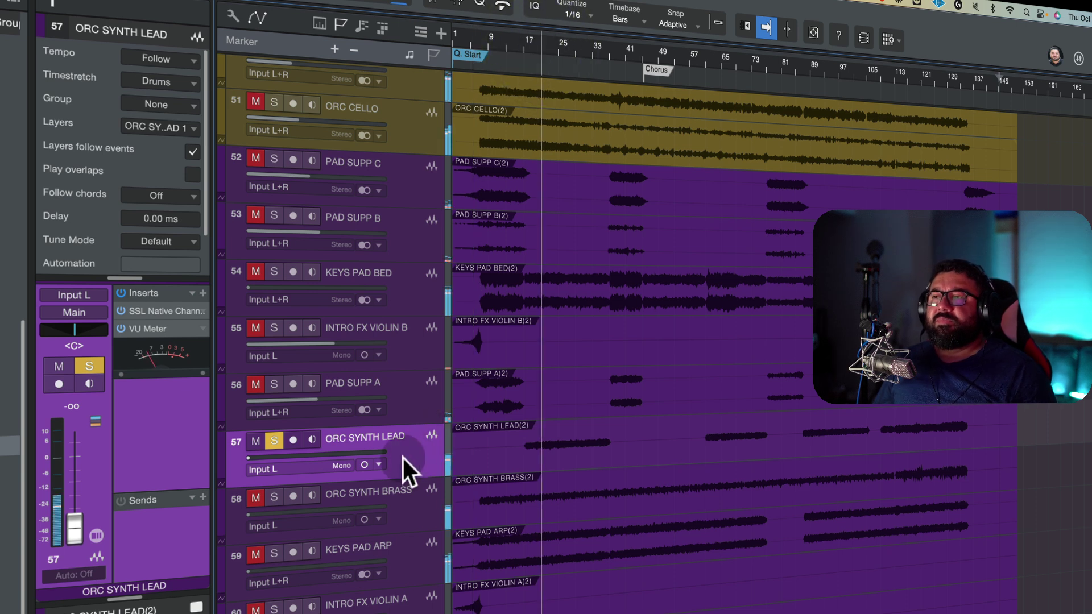
left_click_drag(78, 485, 74, 478)
left_click(275, 440)
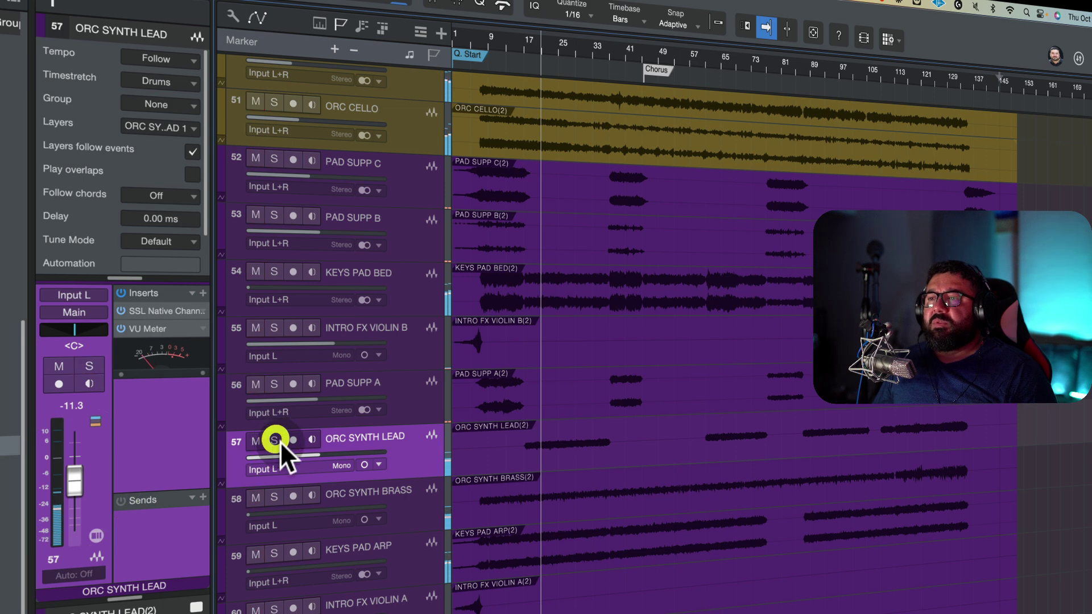
- Solo ORC SYNTH BRASS and lower it to -21.2 dB during playback
left_click(412, 505)
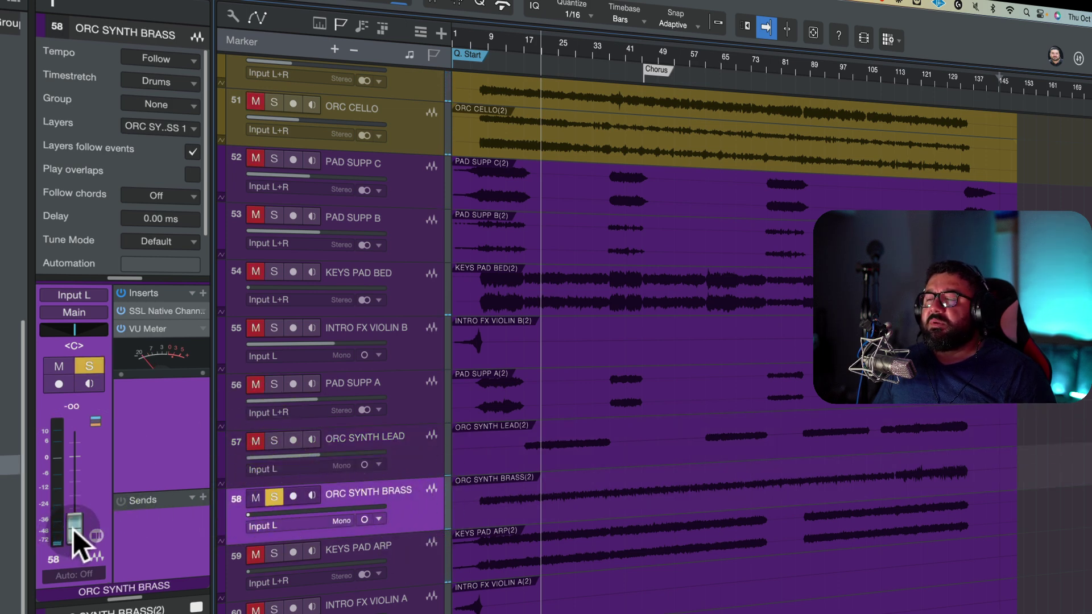
key("space")
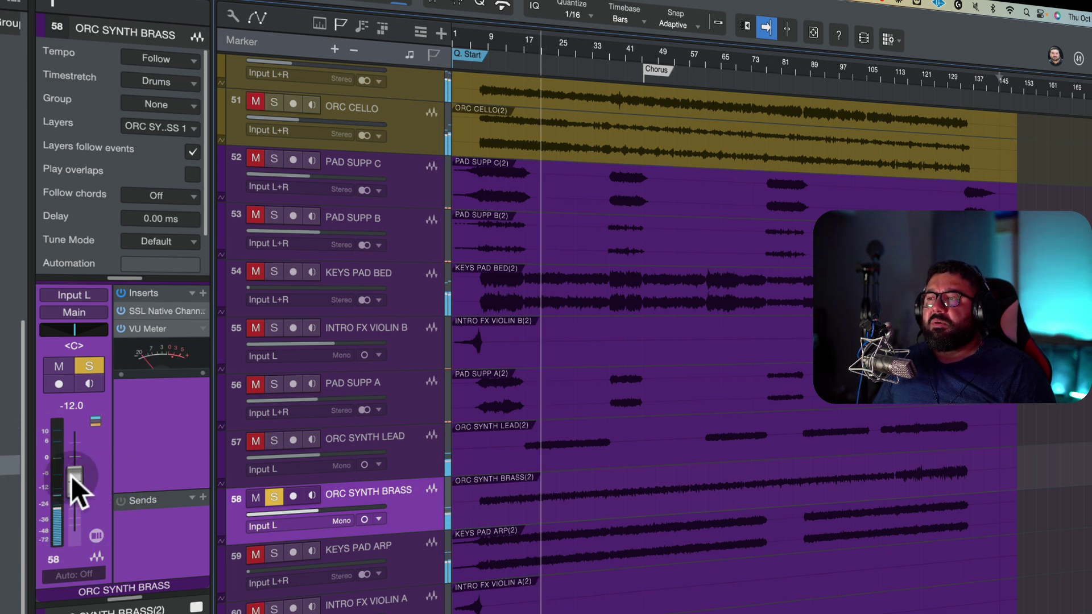
left_click_drag(71, 475, 80, 488)
- Unsolo ORC SYNTH BRASS, then solo KEYS PAD ARP, raise it to -22.8 dB and unsolo
left_click(274, 497)
scroll(395, 528, "down", 3)
left_click(416, 456)
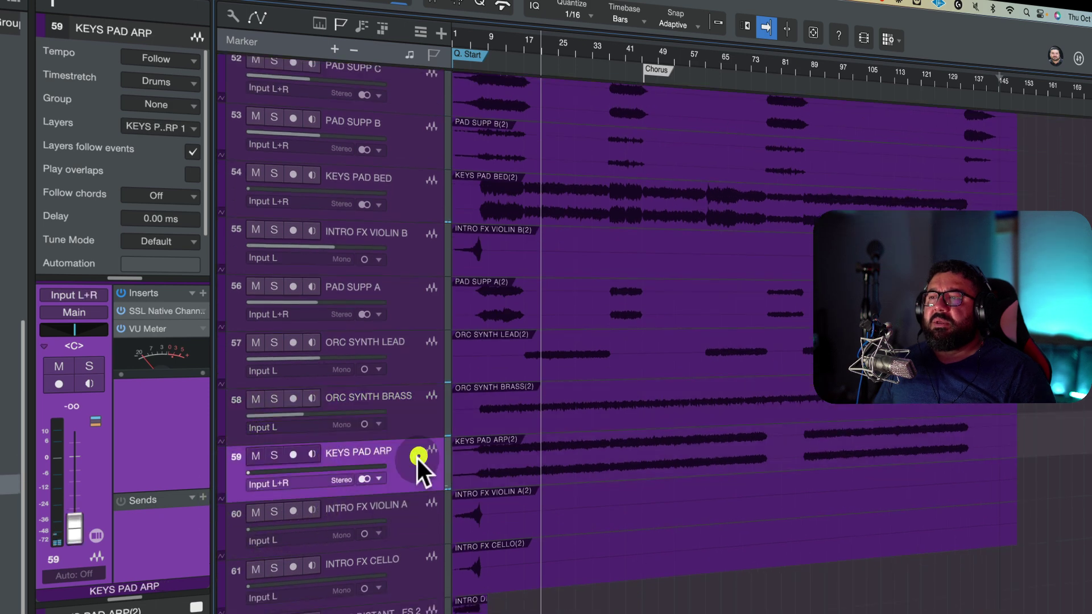
left_click(275, 456)
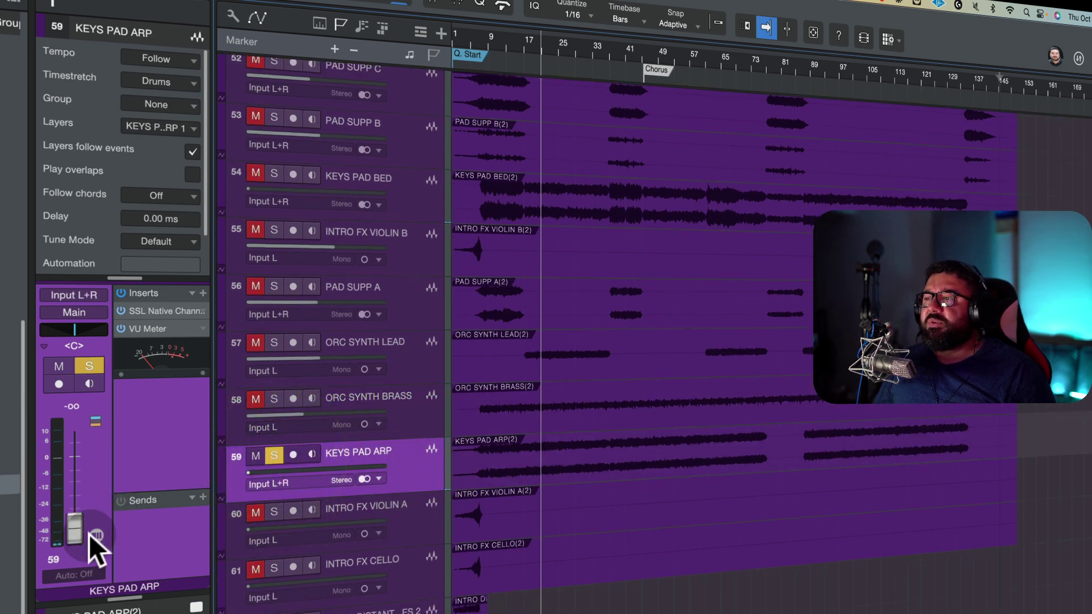
left_click_drag(71, 528, 70, 493)
left_click(279, 456)
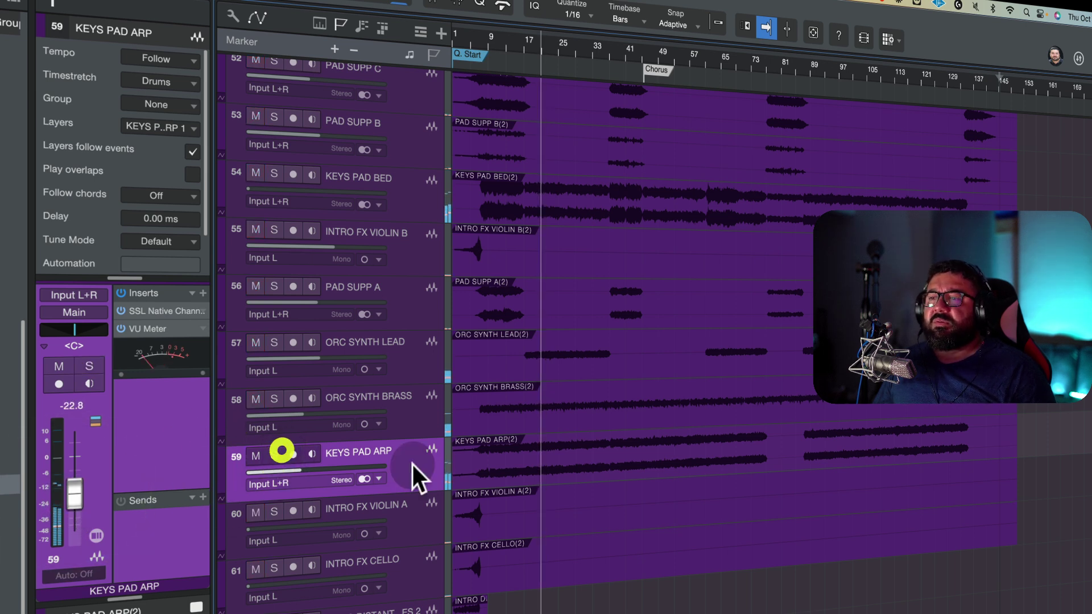
- From bar 1, solo INTRO FX VIOLIN A at -14.3 dB and INTRO FX CELLO at -15.1 dB
left_click(466, 30)
left_click(375, 505)
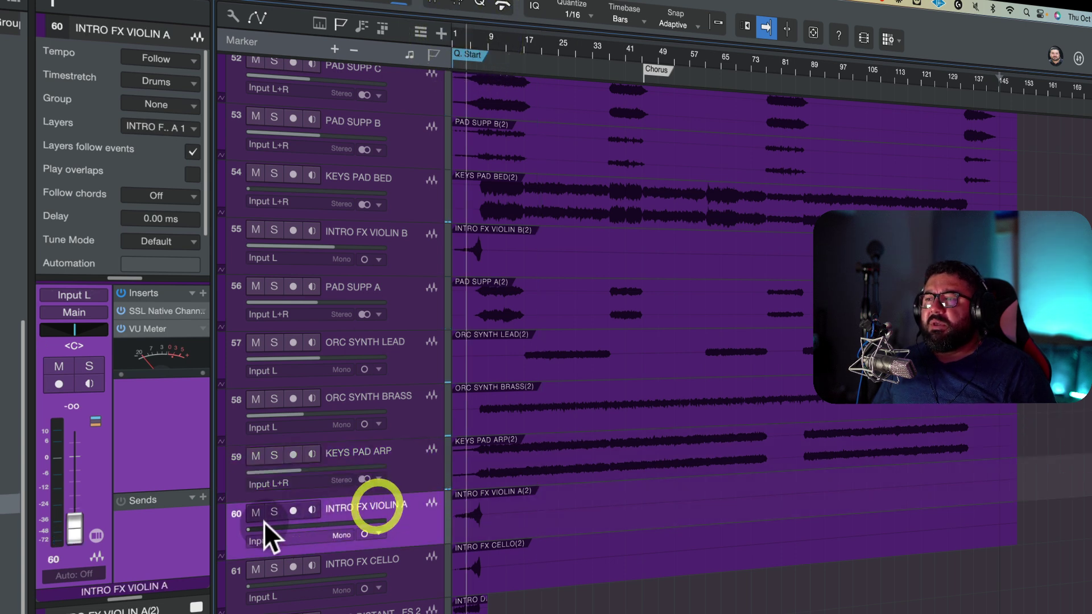
left_click(274, 512)
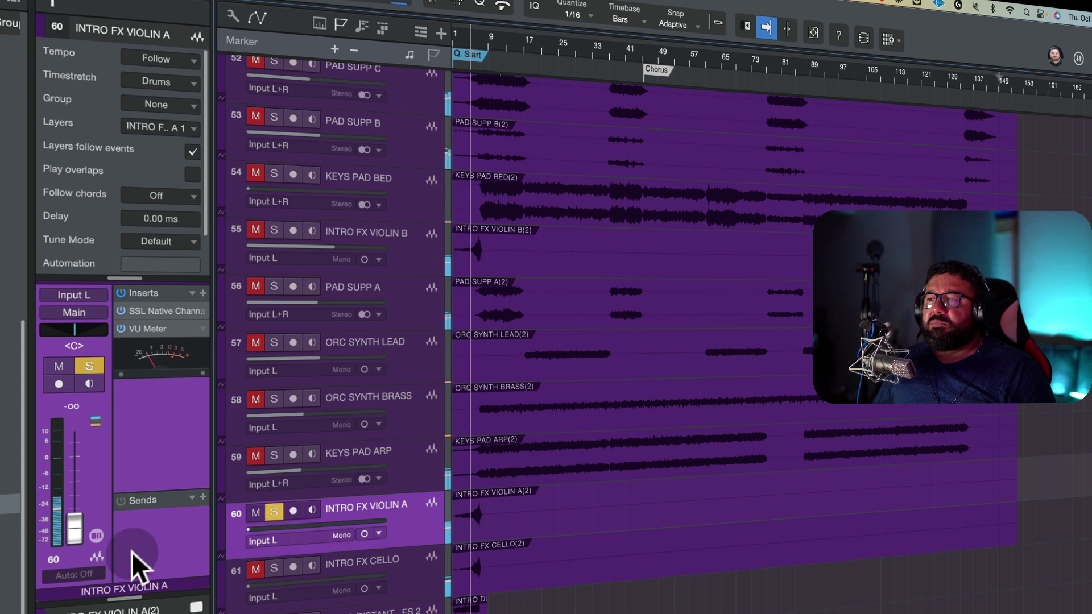
left_click_drag(80, 479, 74, 485)
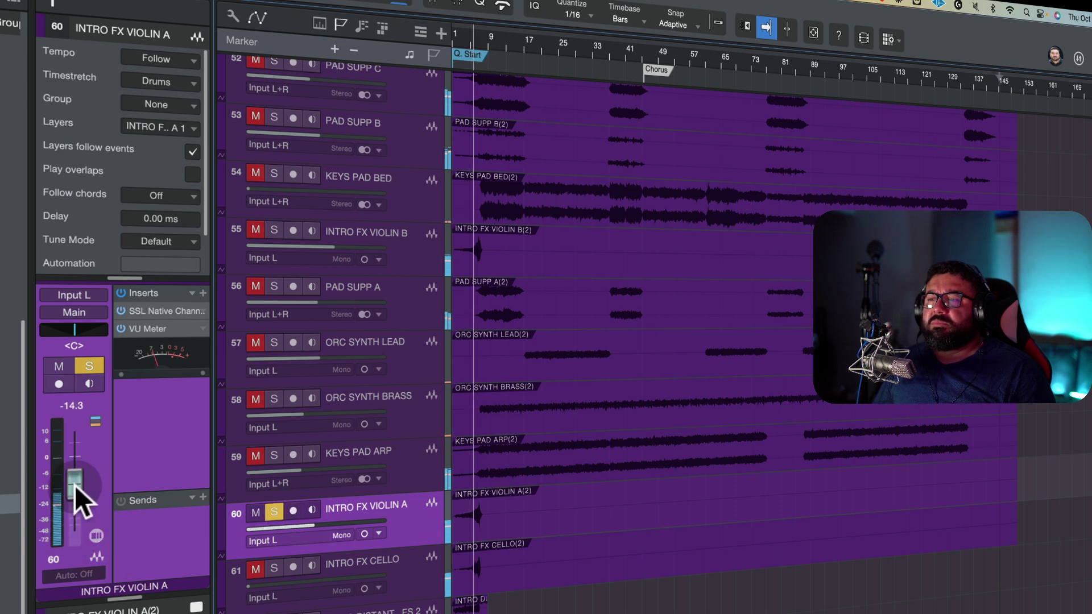
left_click(273, 564)
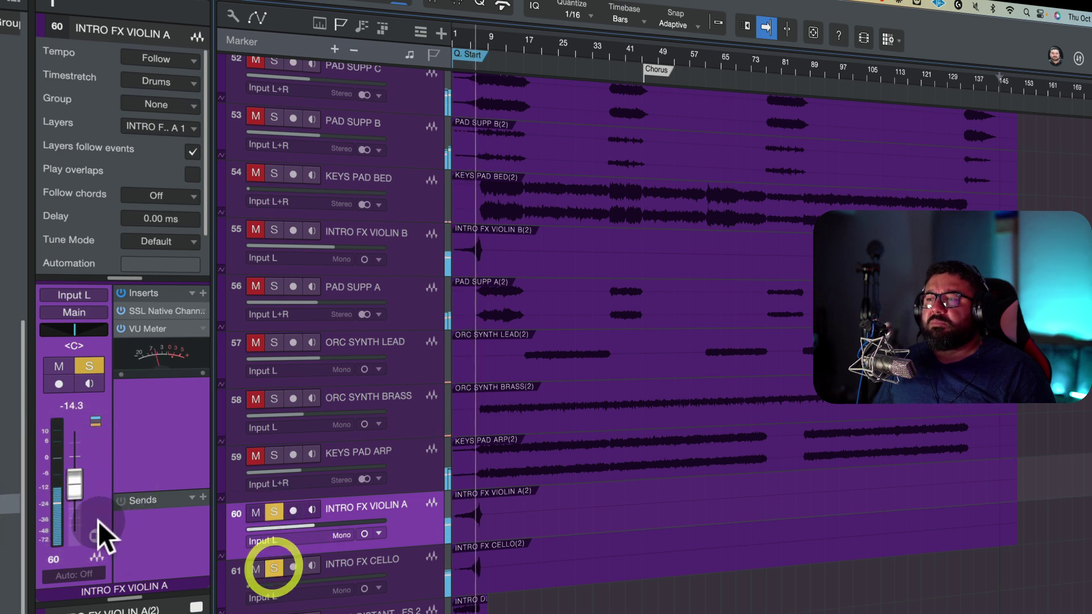
left_click(419, 569)
left_click_drag(150, 432, 137, 396)
- Solo INTRO DISTANT VOICES 2 and raise it to -12.8 dB while auditioning
left_click(198, 318)
key("space")
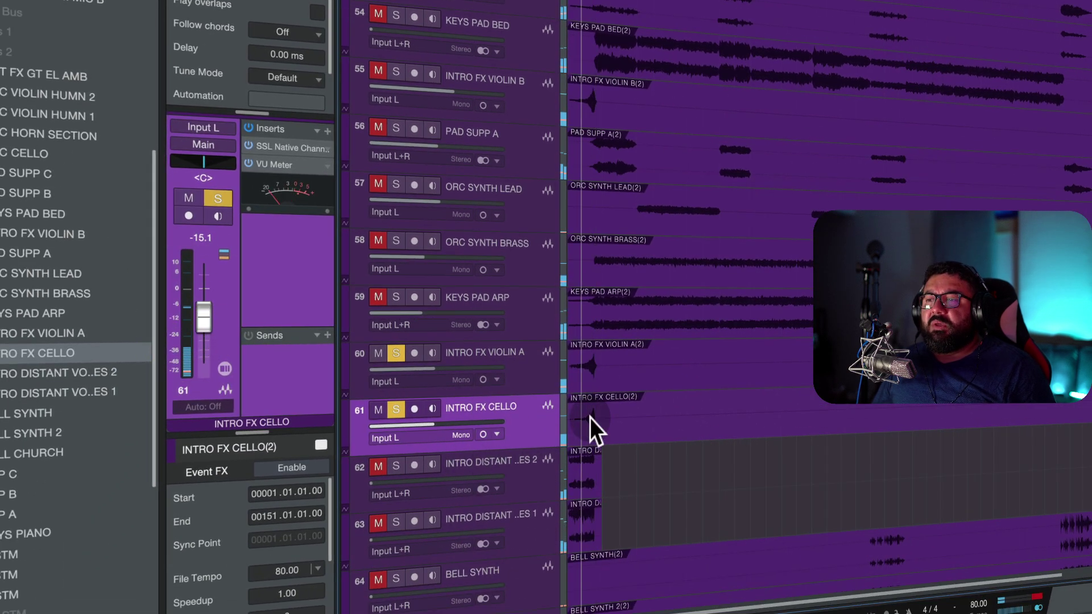
scroll(506, 435, "down", 3)
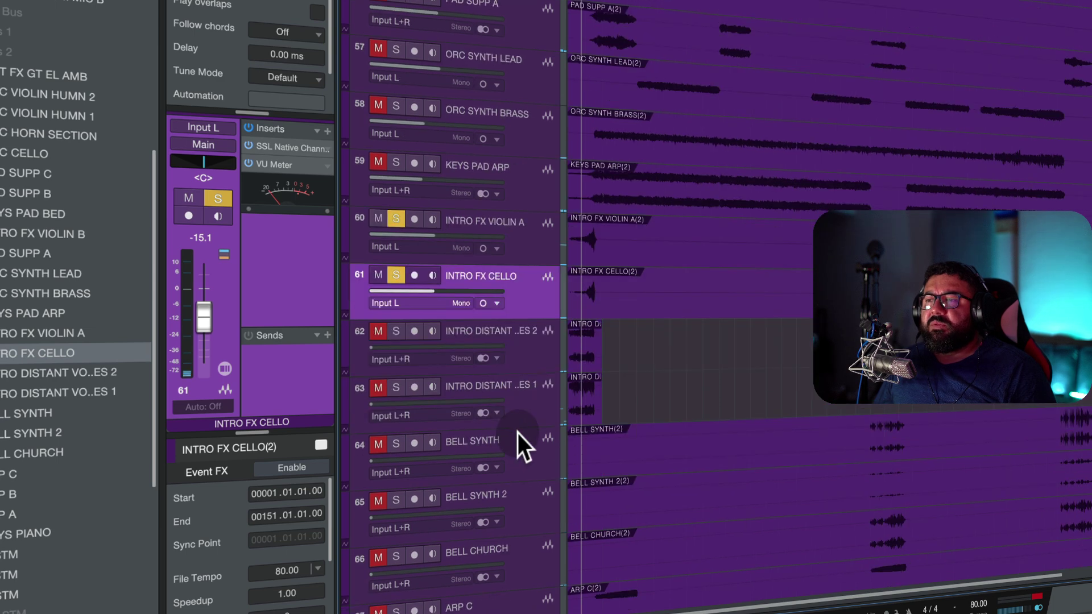
left_click(398, 333)
left_click(519, 356)
left_click_drag(213, 324, 210, 308)
key("space")
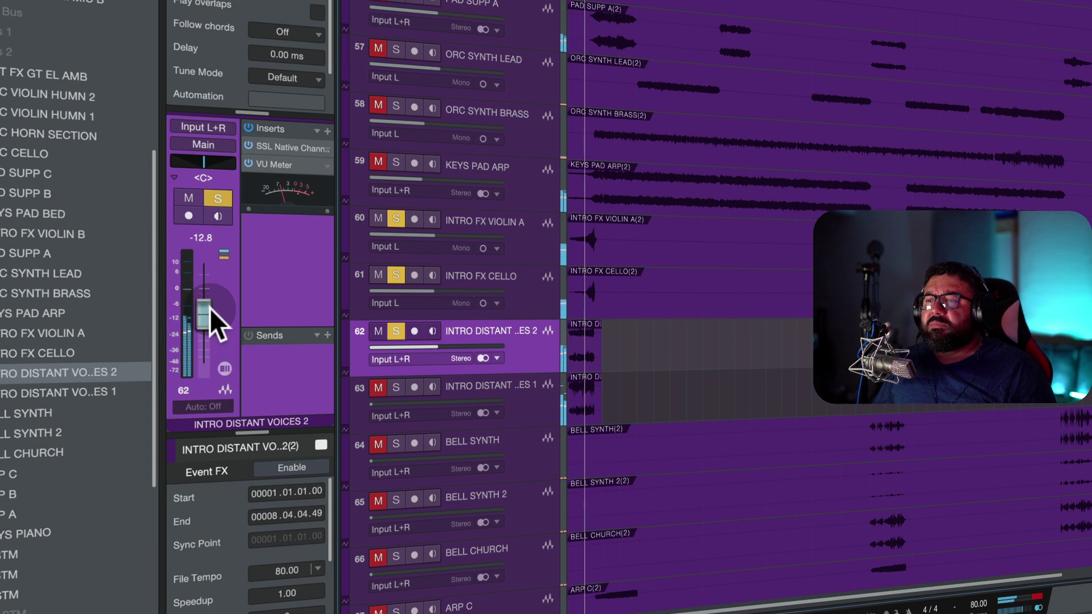
key("space")
- Solo and unmute INTRO DISTANT VOICES 1 and raise its fader up from silence
left_click(526, 405)
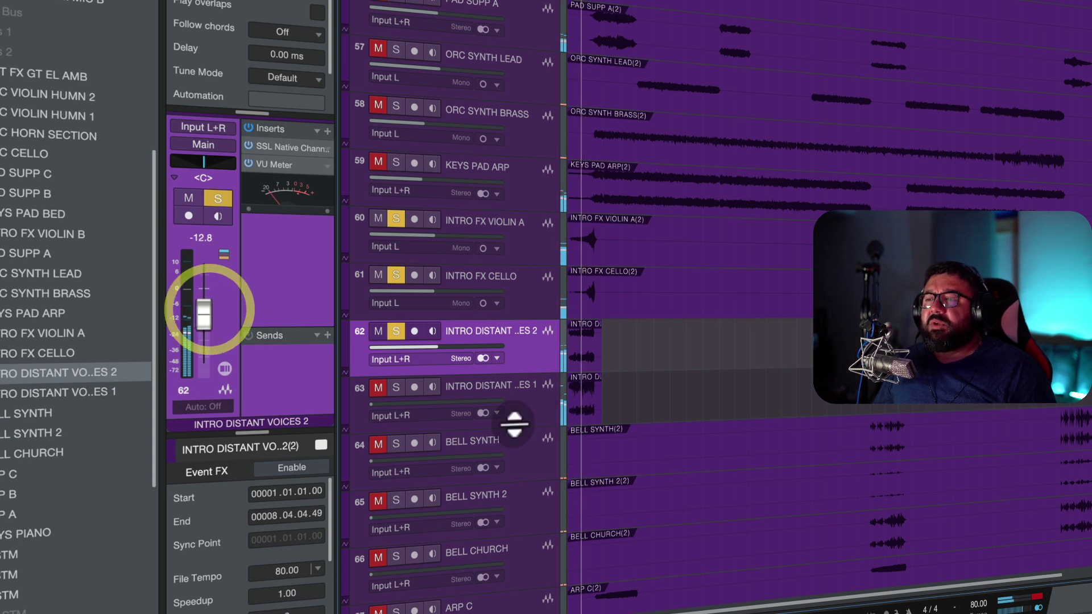
left_click(378, 388)
left_click(396, 388)
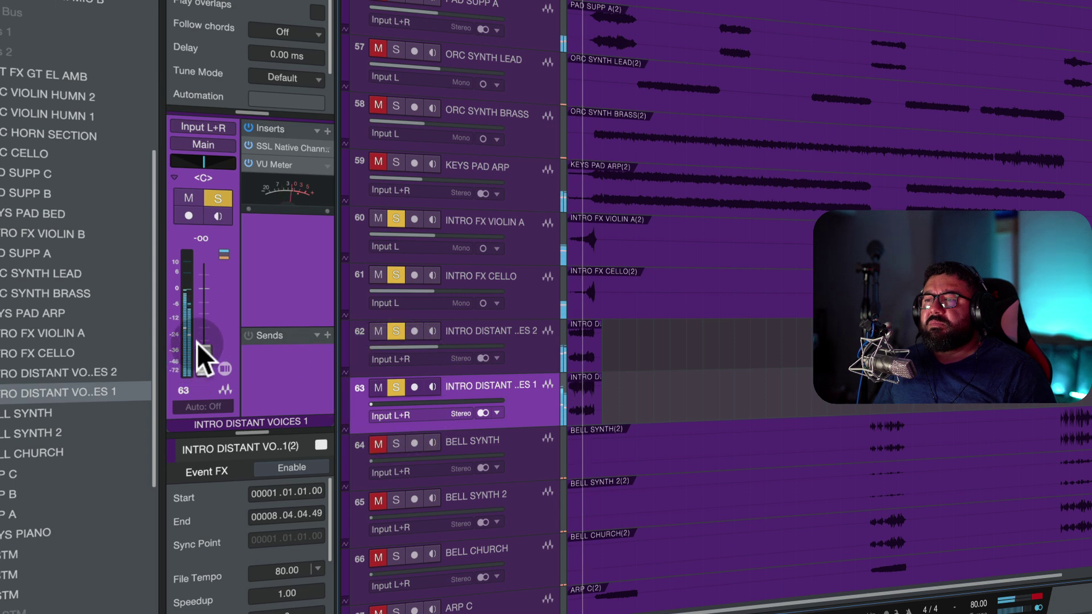
left_click_drag(202, 355, 201, 309)
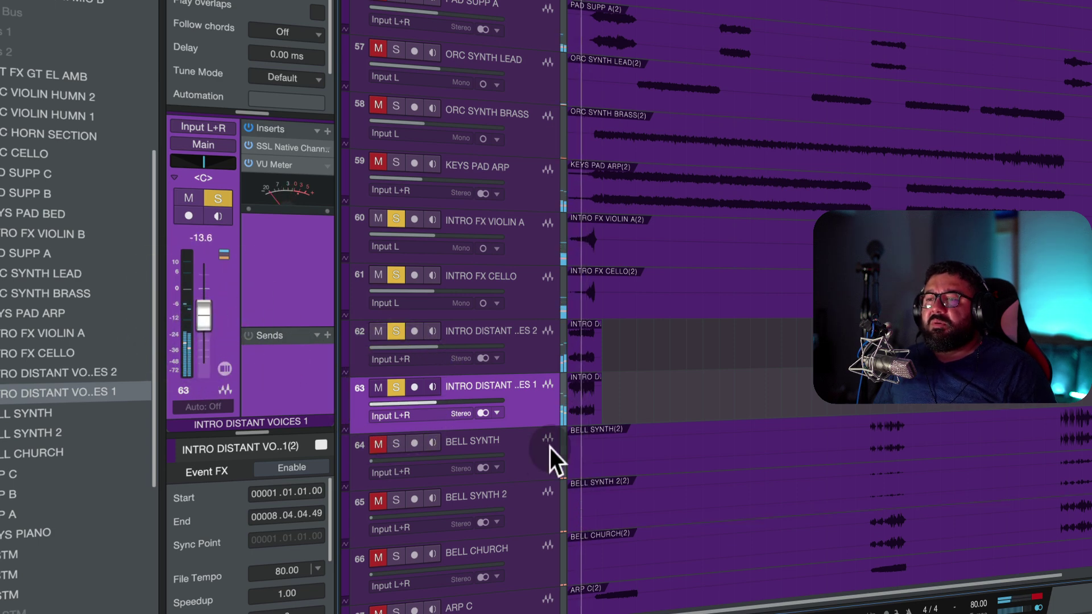
scroll(553, 444, "down", 2)
scroll(551, 447, "down", 2)
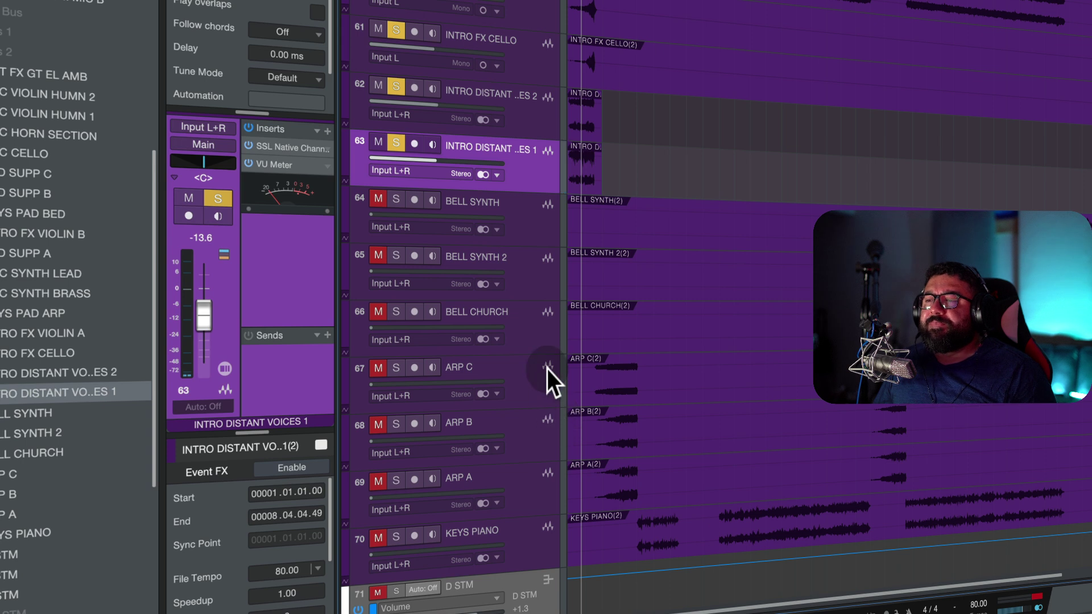
- Solo and unmute ARP C, raise it from silence to -18.2 dB, then unsolo
left_click(539, 386)
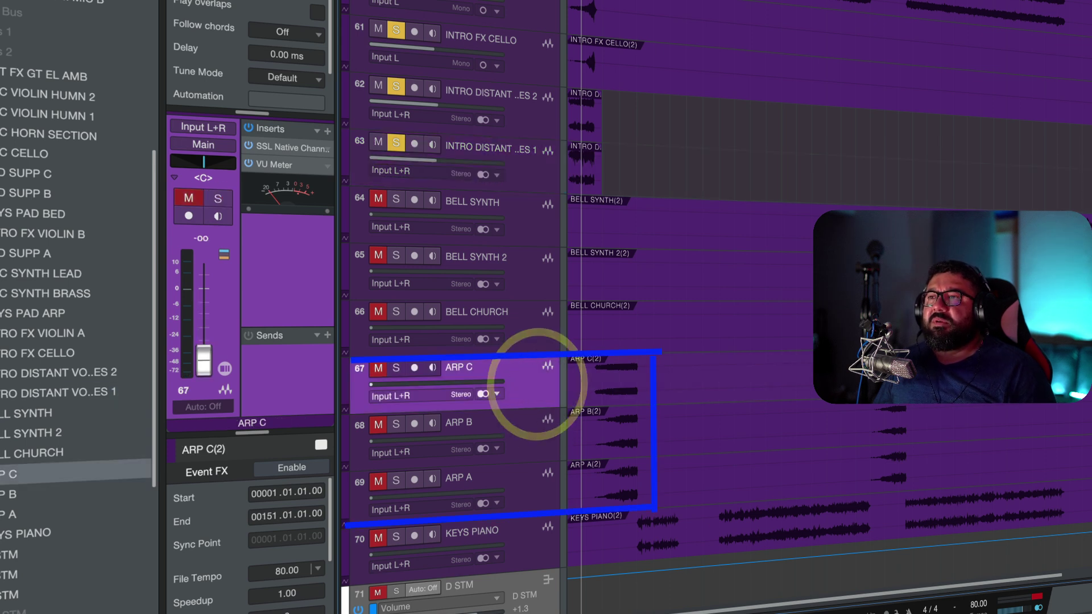
left_click(401, 369)
left_click(381, 367)
left_click_drag(202, 356, 204, 319)
left_click(396, 370)
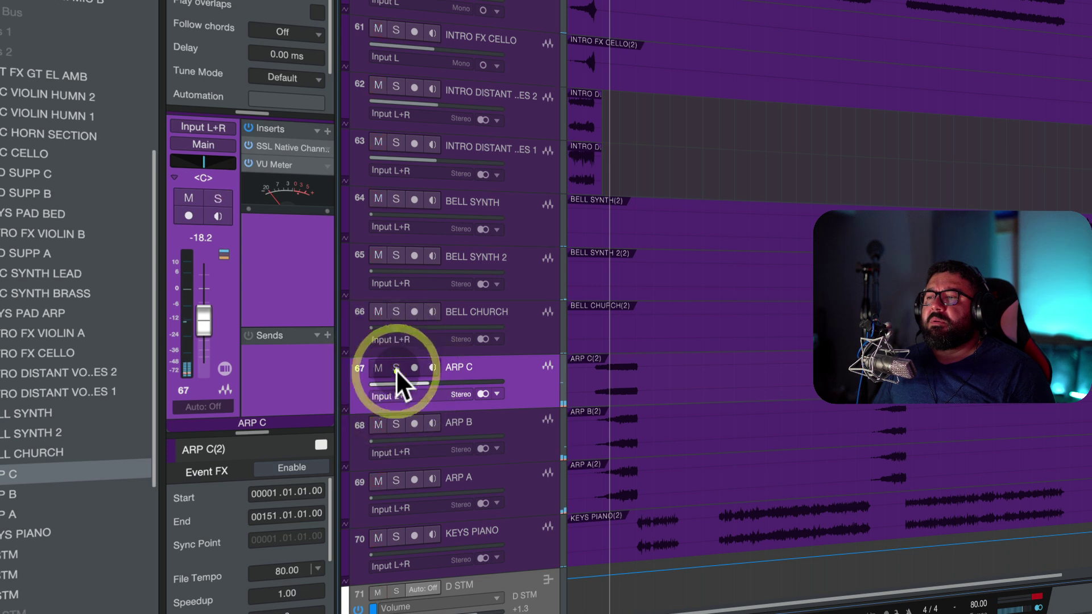
- Solo ARP B, raise it to -14.3 dB, then unsolo
left_click(396, 424)
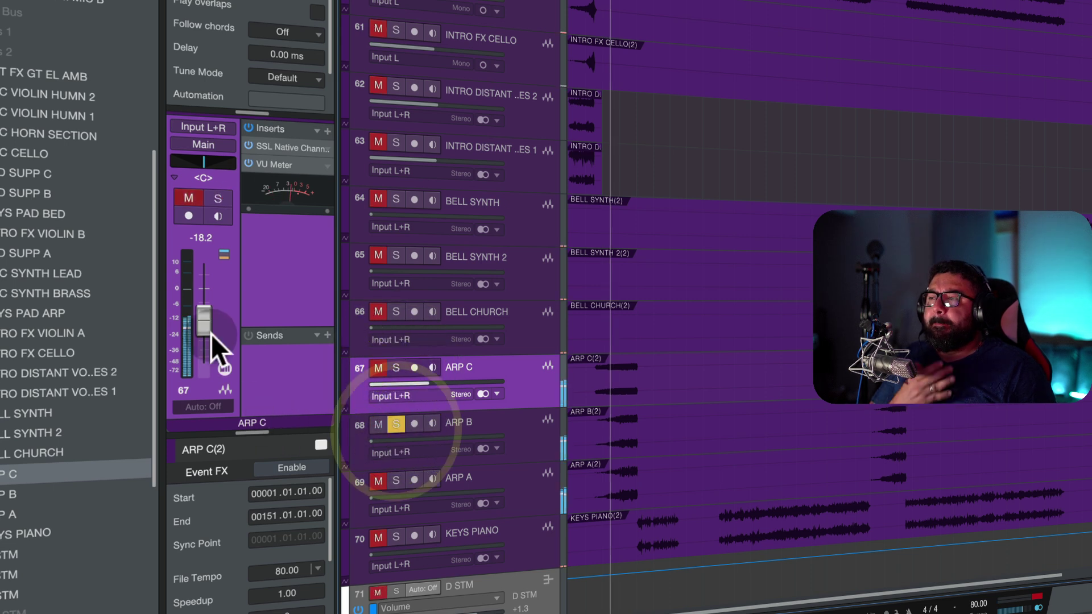
left_click(523, 435)
left_click_drag(203, 355, 197, 310)
left_click(396, 425)
- Solo ARP A and raise it from silence to -19.7 dB
scroll(517, 409, "down", 3)
left_click(518, 434)
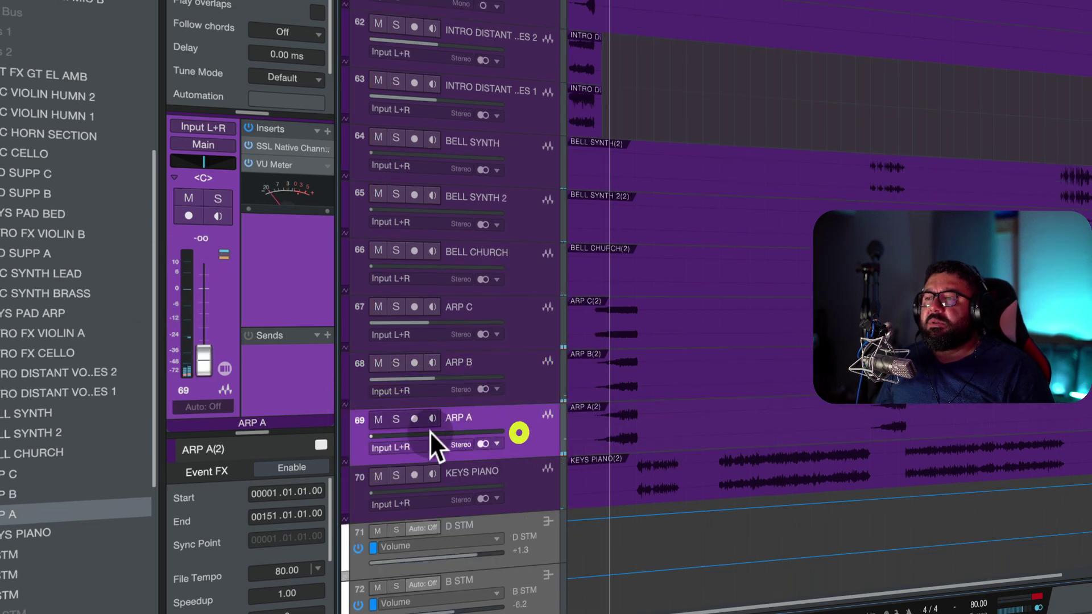
left_click(395, 419)
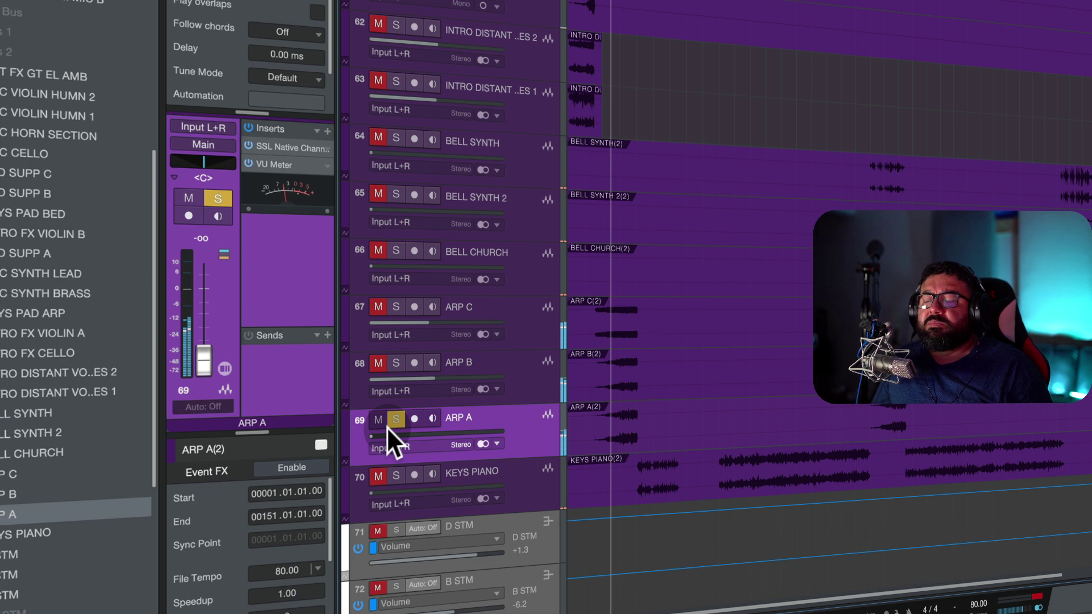
left_click(526, 428)
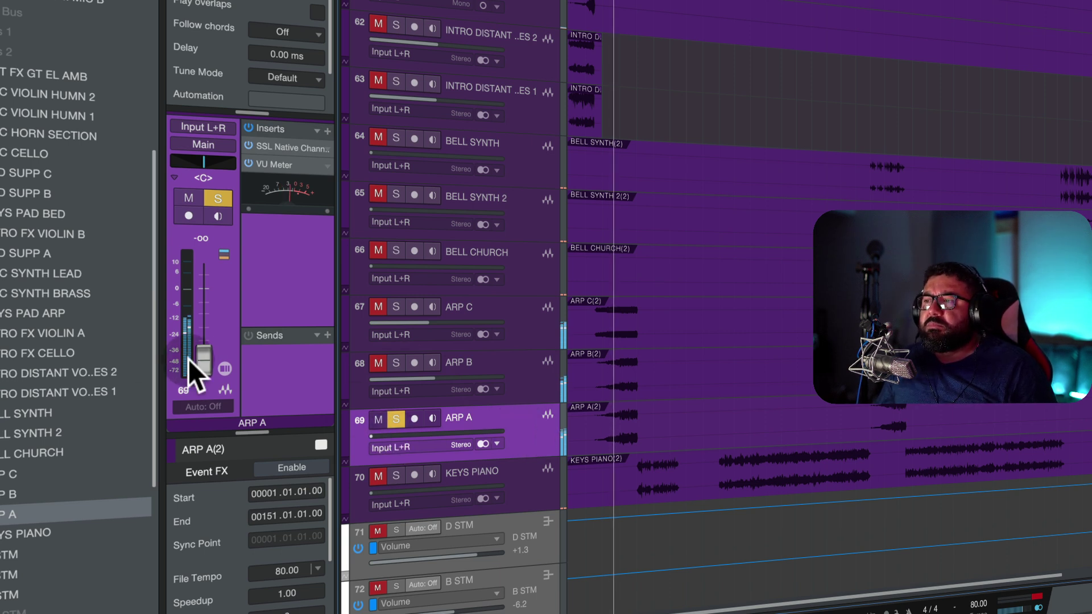
left_click_drag(192, 358, 206, 316)
- Solo KEYS PIANO in place of ARP A, set it to -12.0 dB, audition, then unsolo
scroll(520, 416, "down", 3)
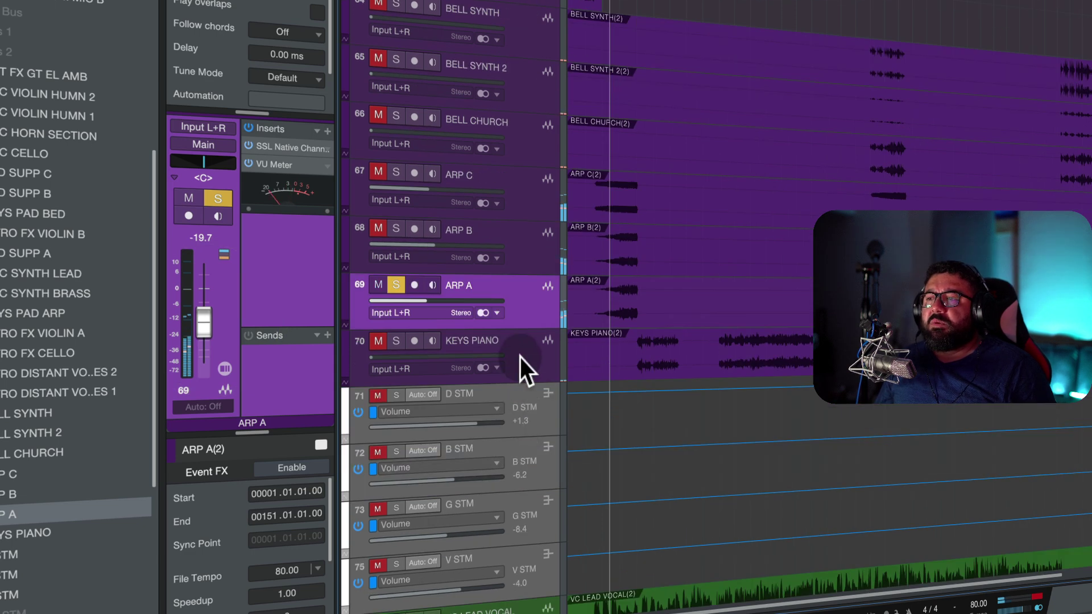
left_click(522, 350)
left_click(396, 285)
left_click(396, 340)
left_click_drag(199, 362, 205, 312)
key("space")
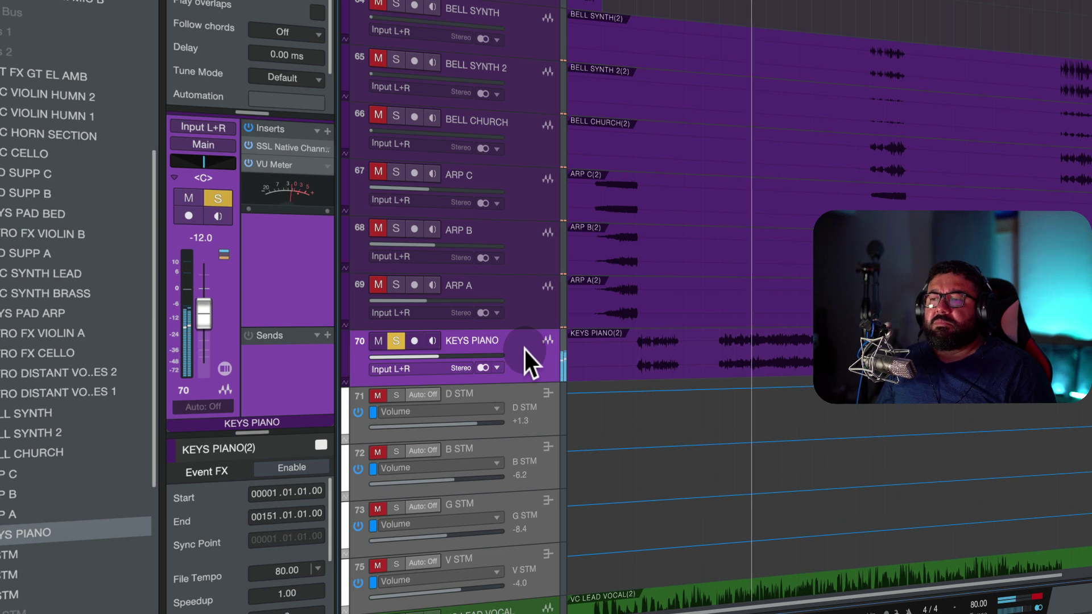
key("space")
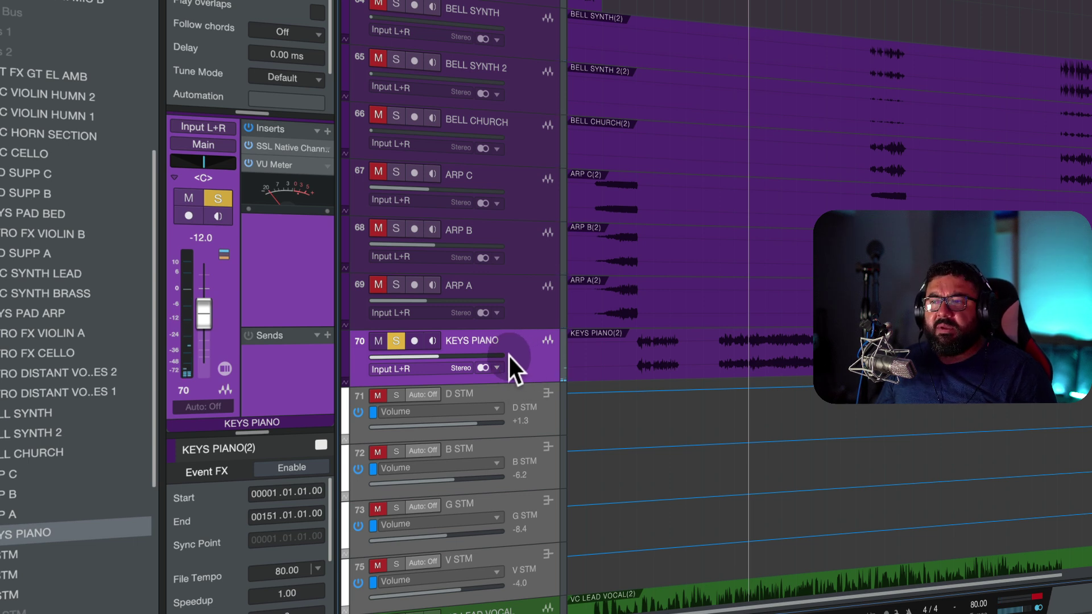
left_click(397, 338)
left_click(397, 339)
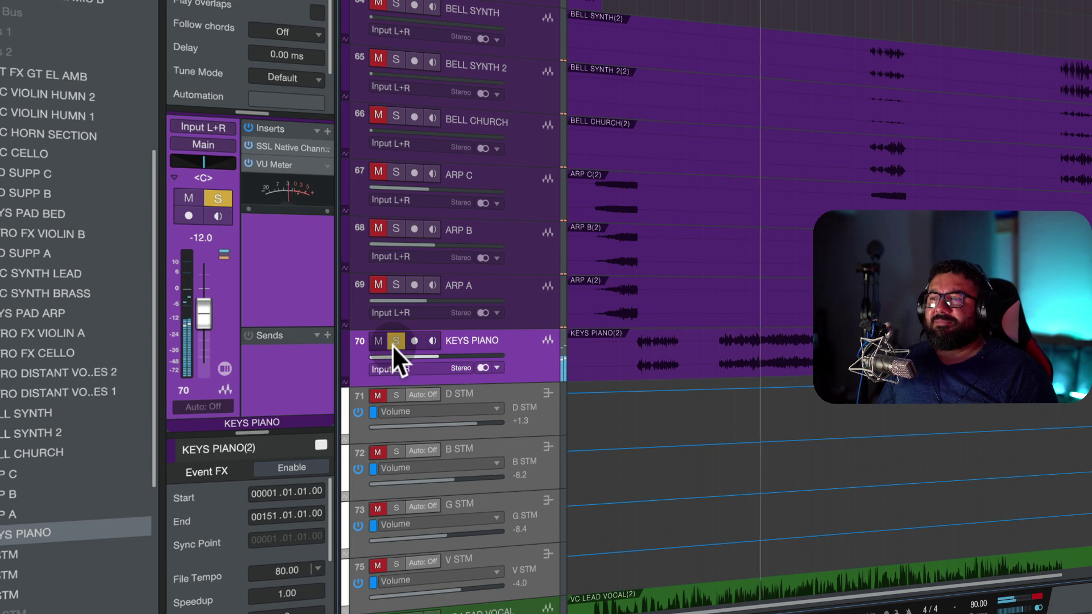
left_click(392, 343)
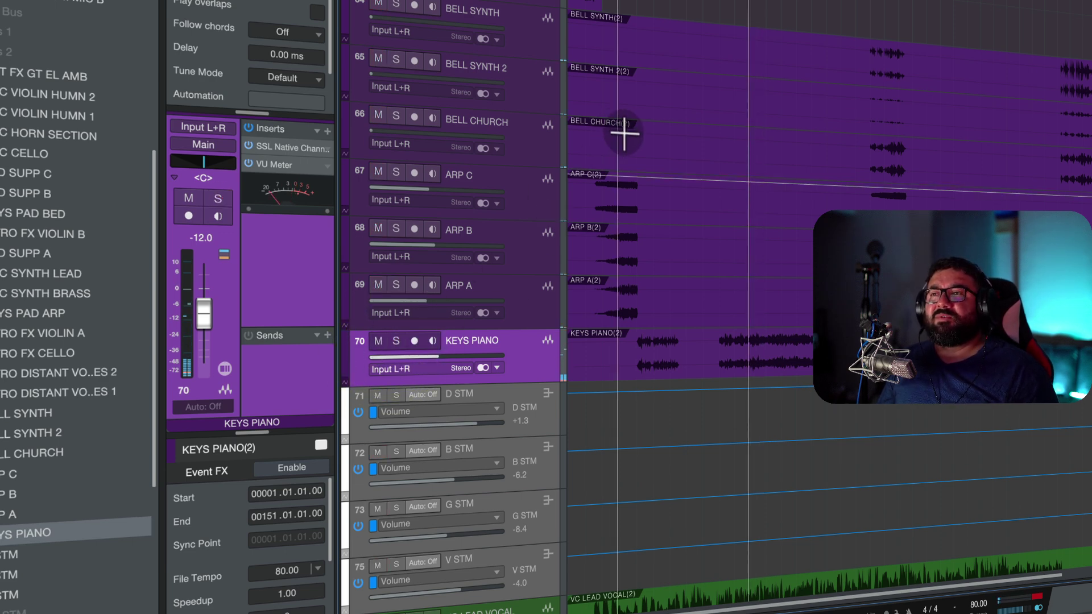
- Move the INTRO FX VIOLIN B track next to INTRO FX VIOLIN A
scroll(637, 137, "up", 5)
scroll(643, 145, "down", 5)
scroll(648, 151, "up", 3)
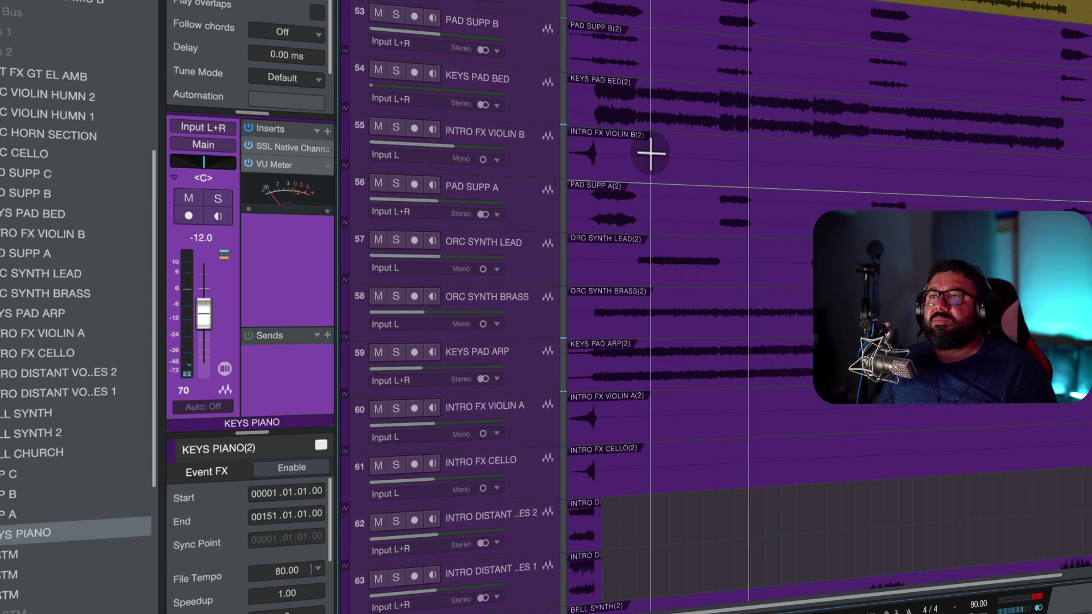
left_click_drag(537, 160, 549, 405)
- Select the intro tracks INTRO FX VIOLIN B through INTRO DISTANT VOICES 1 and scroll to the top
scroll(537, 336, "down", 4)
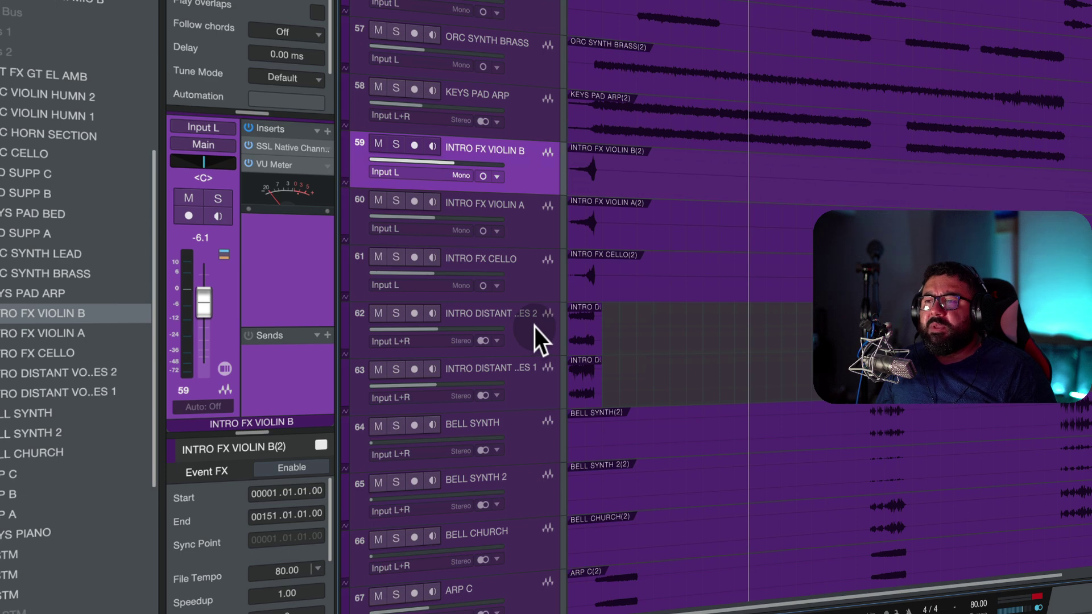
scroll(534, 327, "down", 5)
scroll(534, 329, "up", 4)
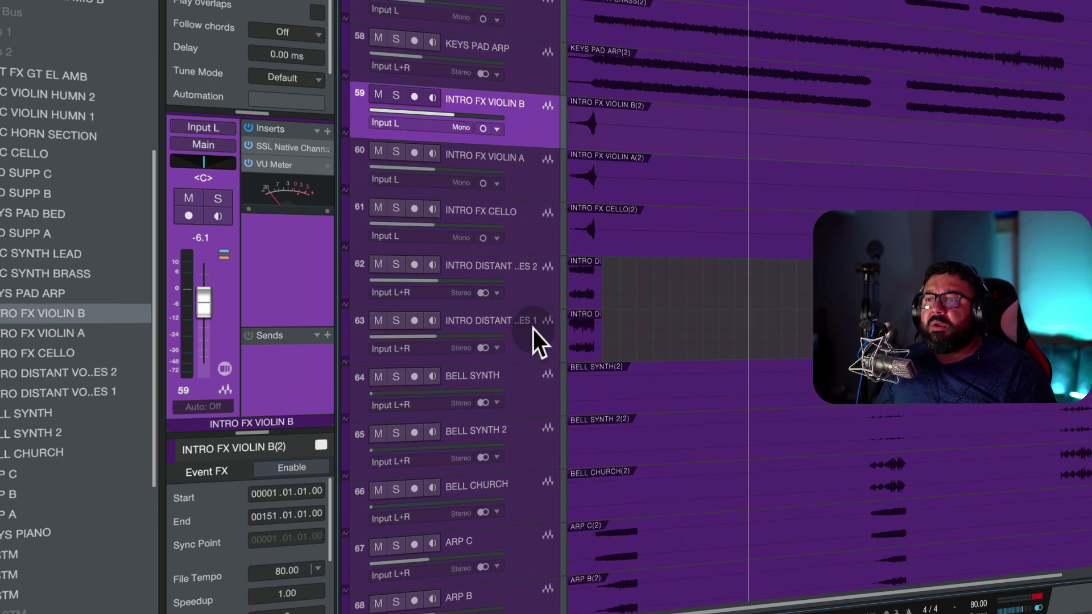
scroll(534, 329, "down", 1)
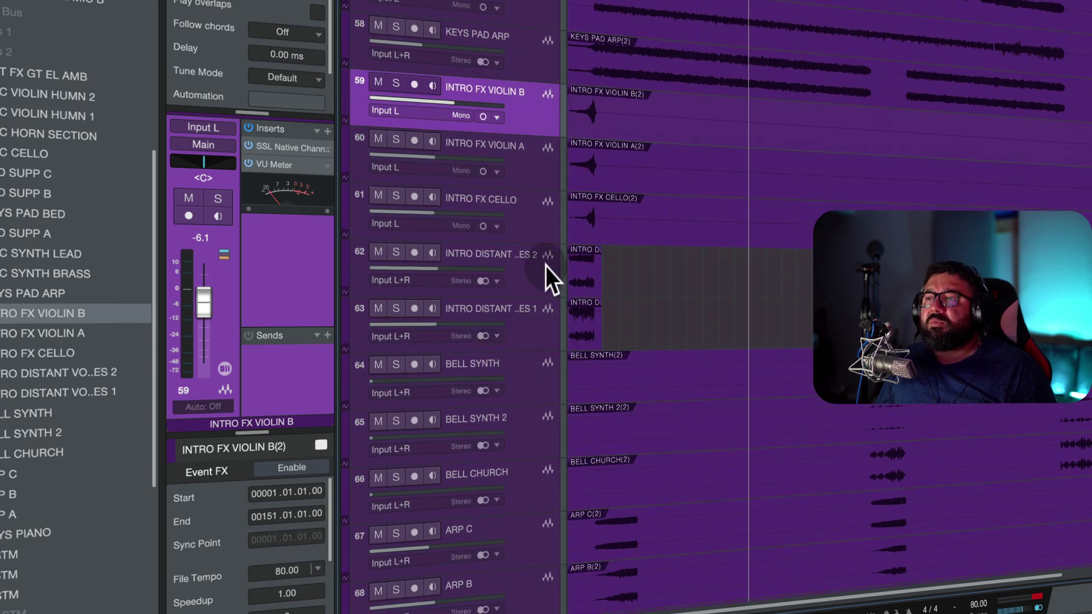
left_click(545, 266)
left_click(534, 327)
left_click(524, 104, "shift")
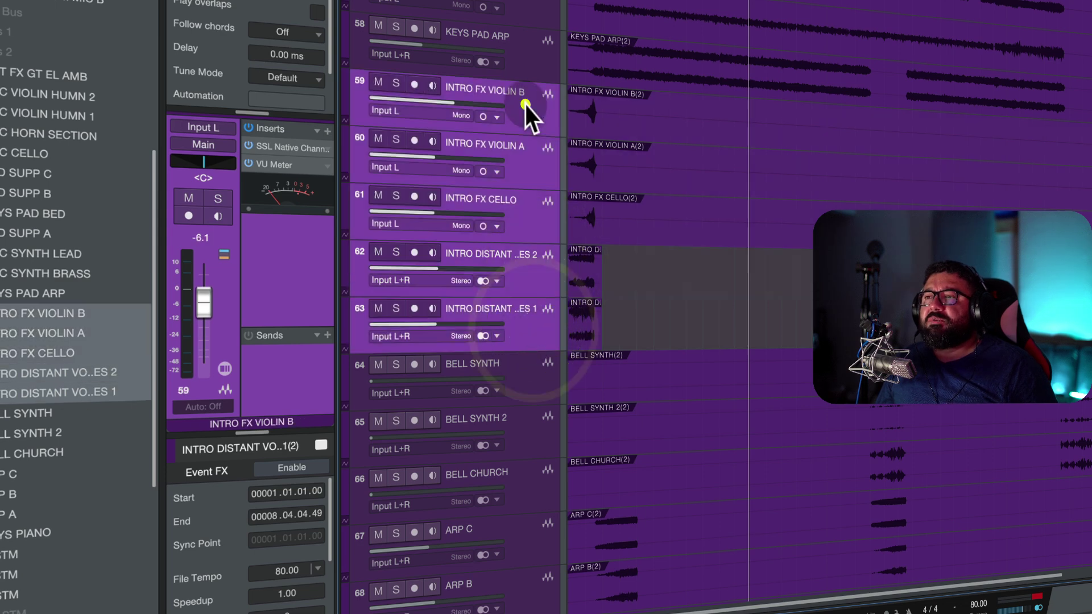
left_click(24, 321)
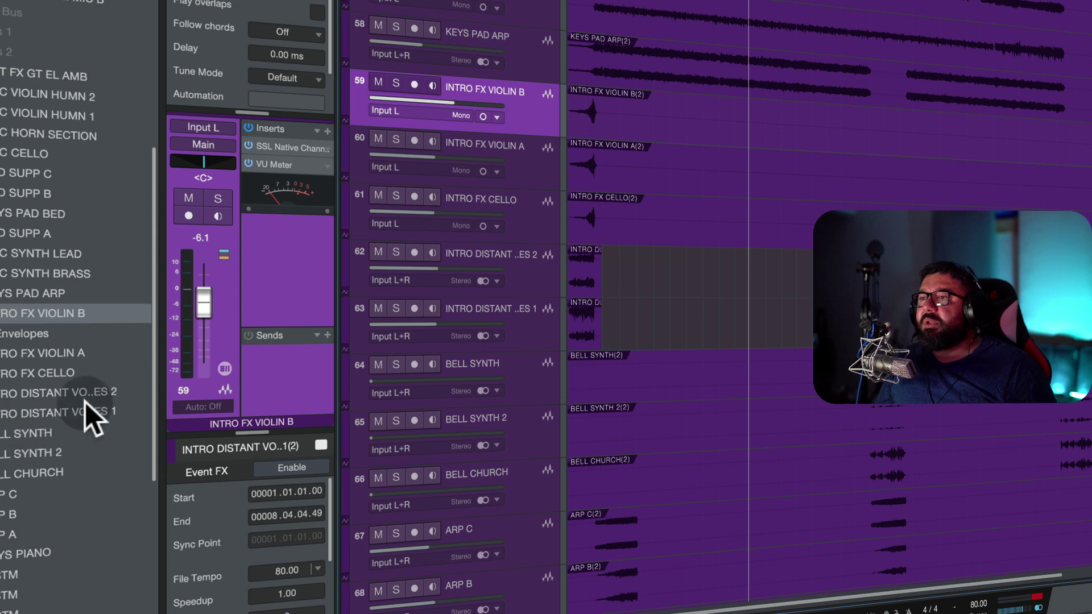
left_click(528, 326, "shift")
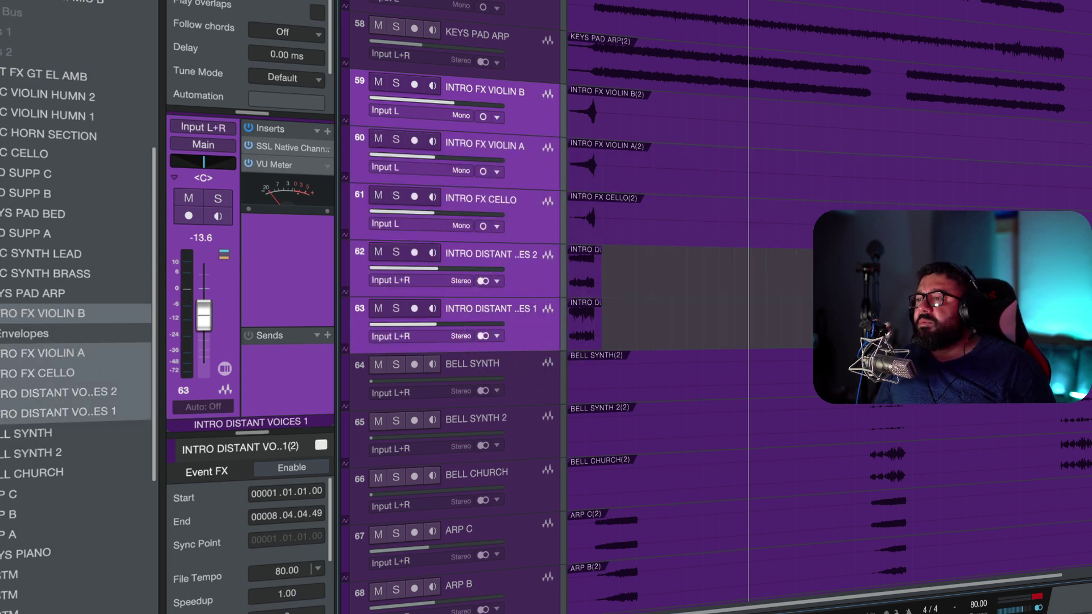
scroll(76, 307, "up", 2)
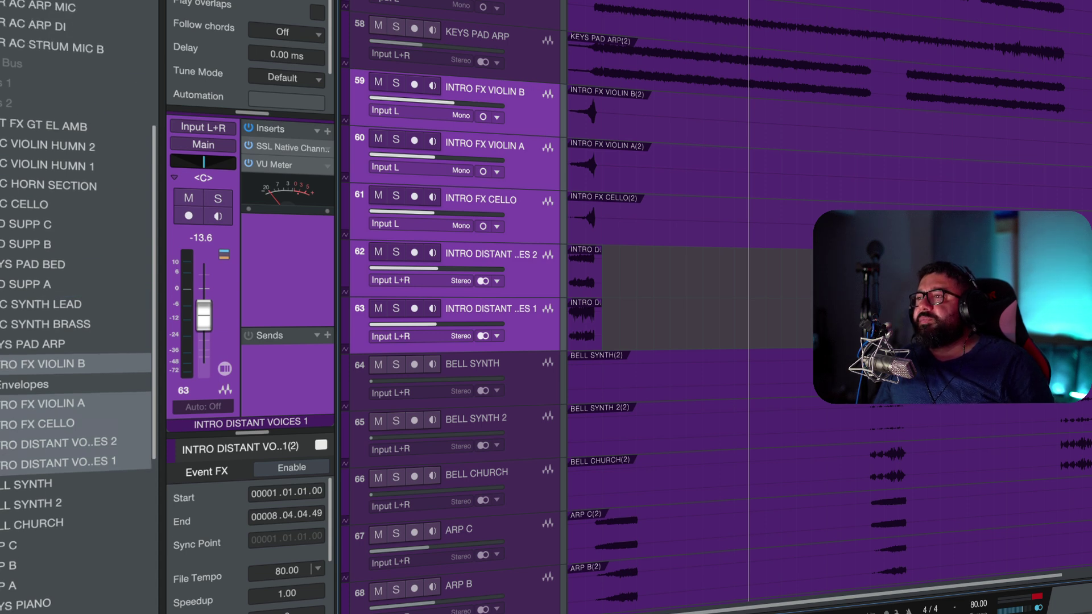
scroll(77, 307, "up", 1)
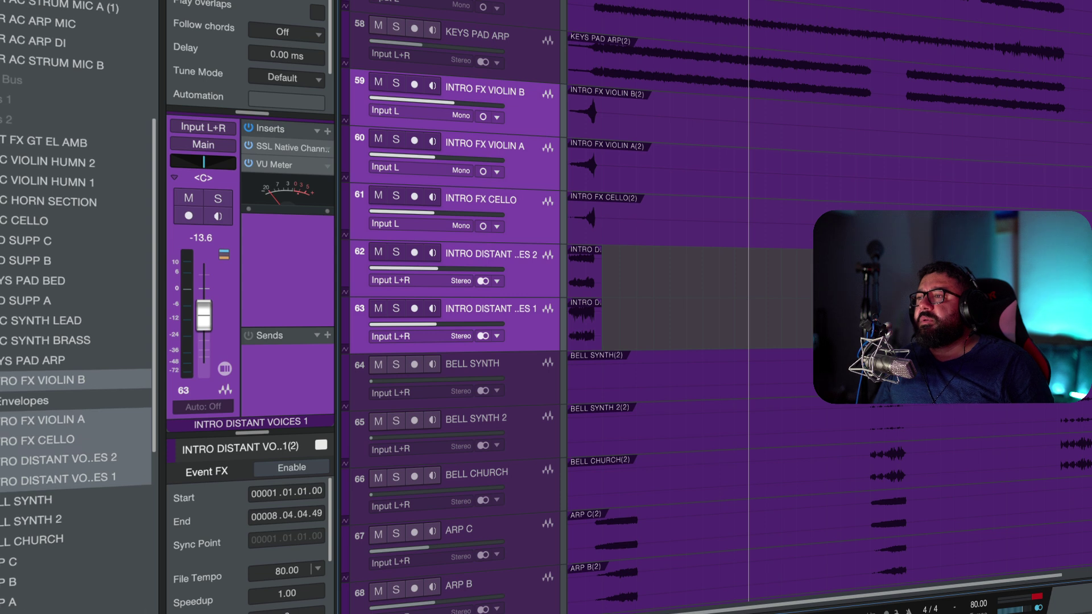
scroll(77, 307, "up", 5)
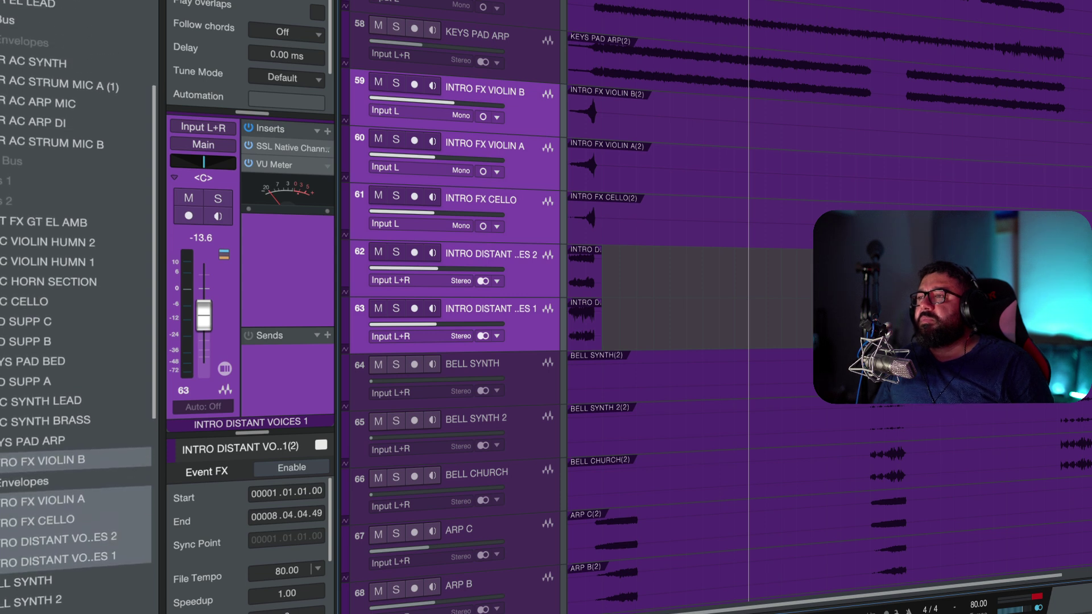
scroll(77, 307, "up", 7)
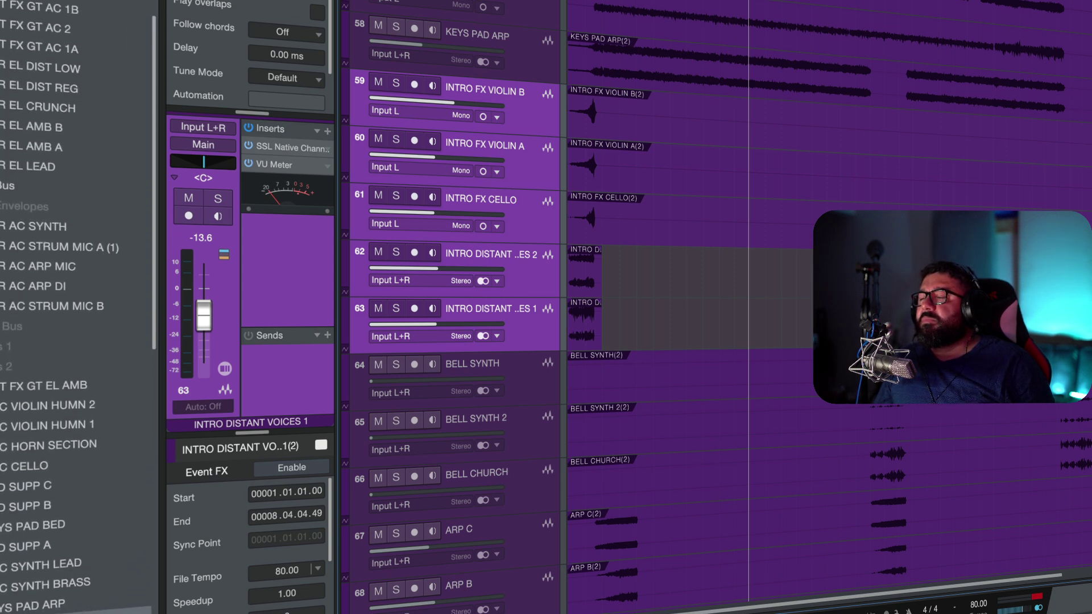
scroll(77, 307, "up", 7)
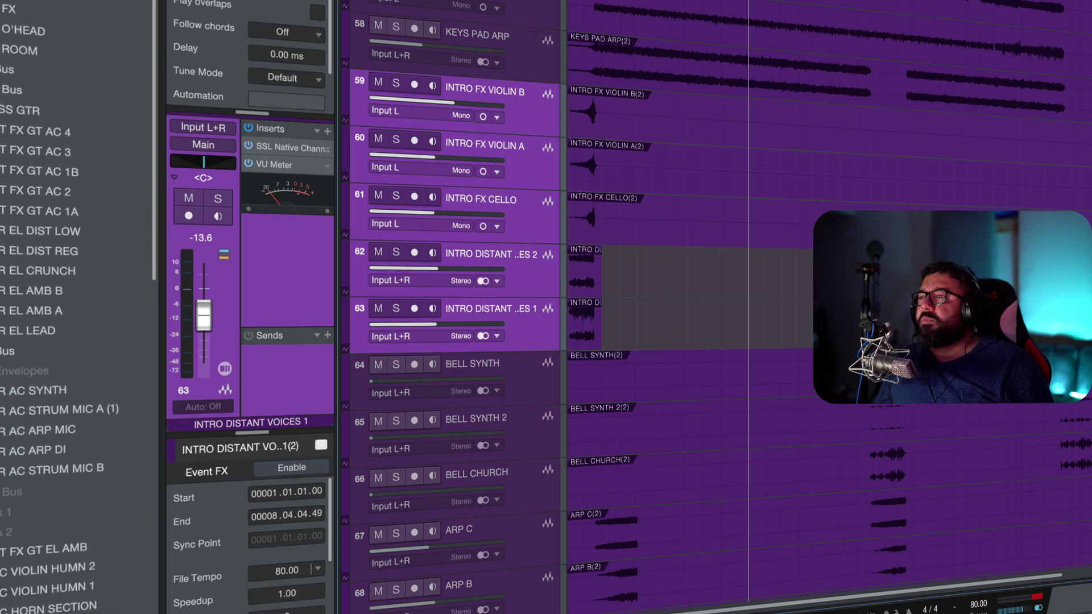
scroll(77, 307, "up", 8)
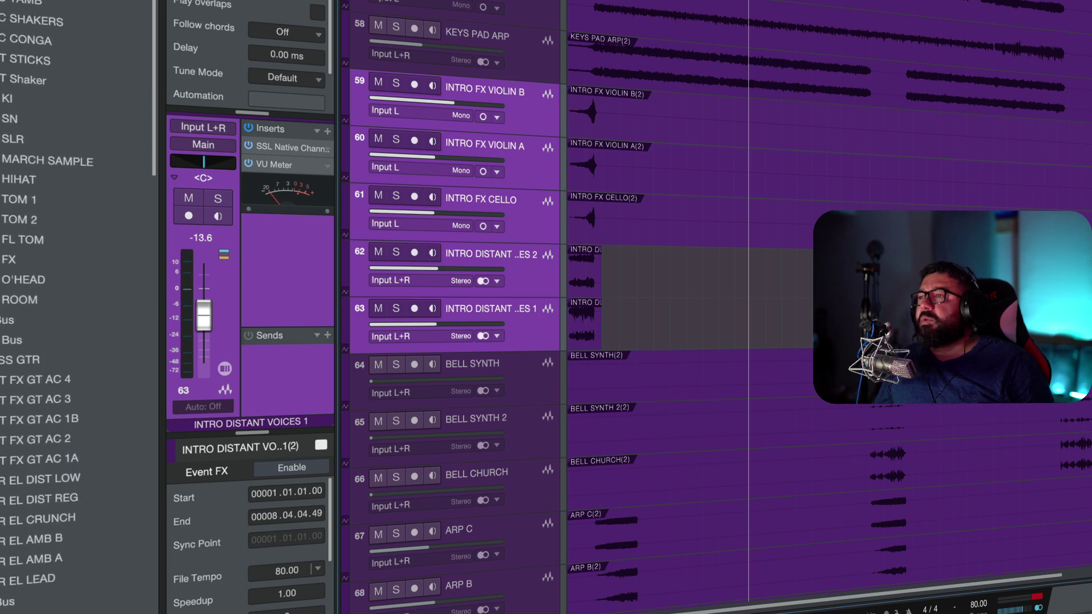
scroll(76, 307, "up", 5)
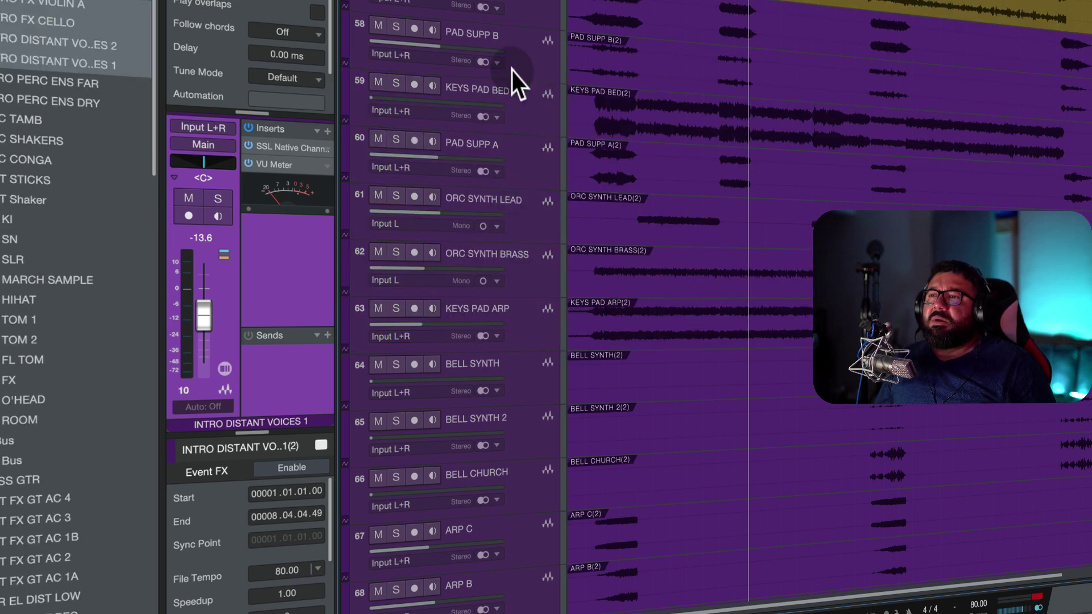
scroll(512, 70, "up", 20)
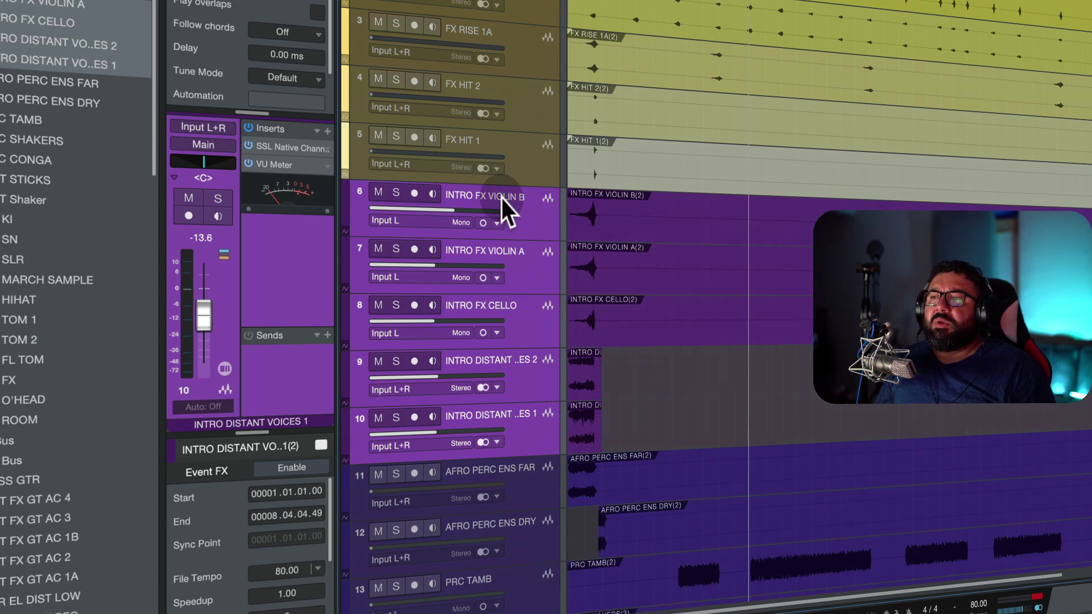
- Trim the front of the AFRO PERC ENS DRY event and move it to bar 1
scroll(496, 196, "down", 3)
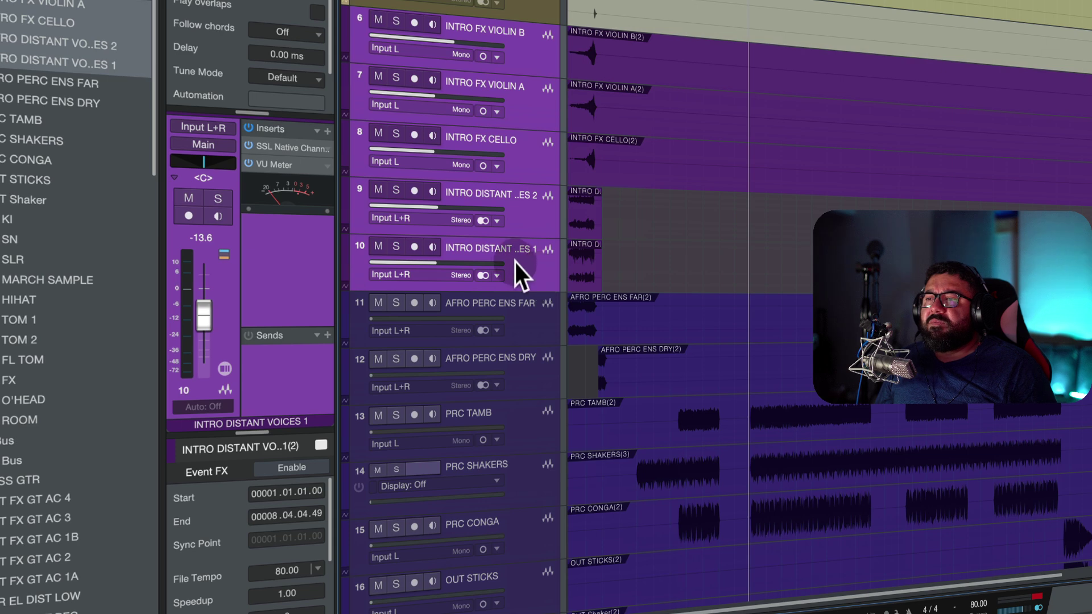
scroll(512, 261, "down", 3)
left_click(635, 247)
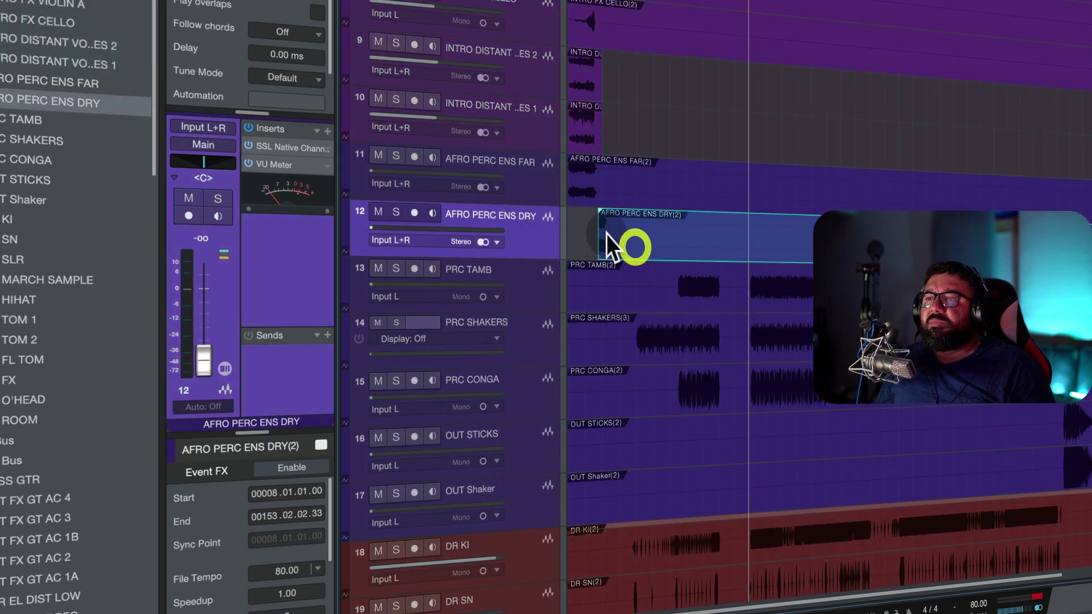
left_click_drag(603, 234, 487, 248)
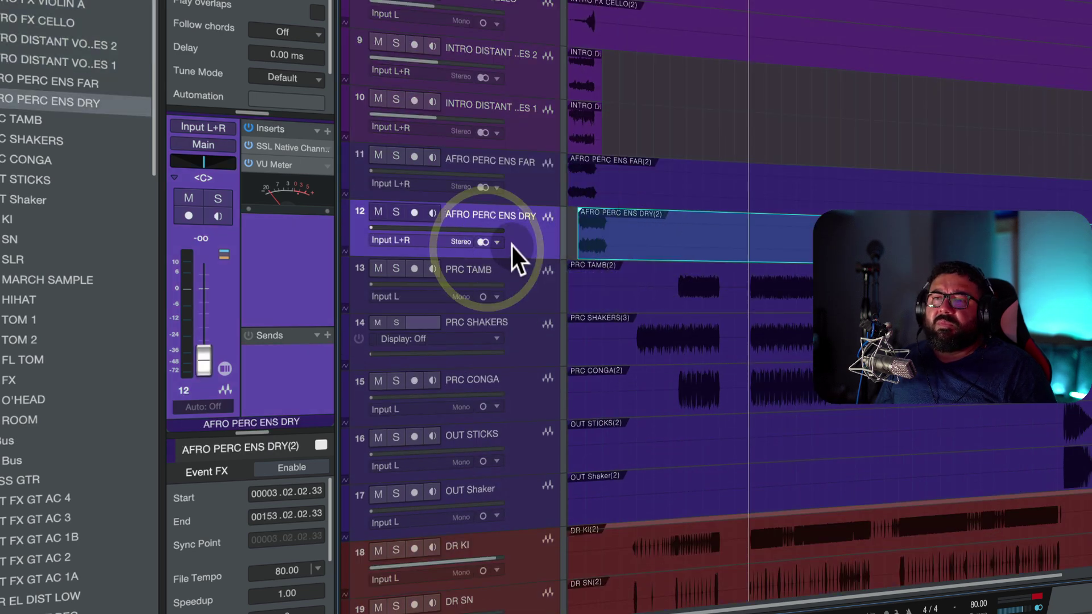
left_click_drag(682, 255, 596, 253)
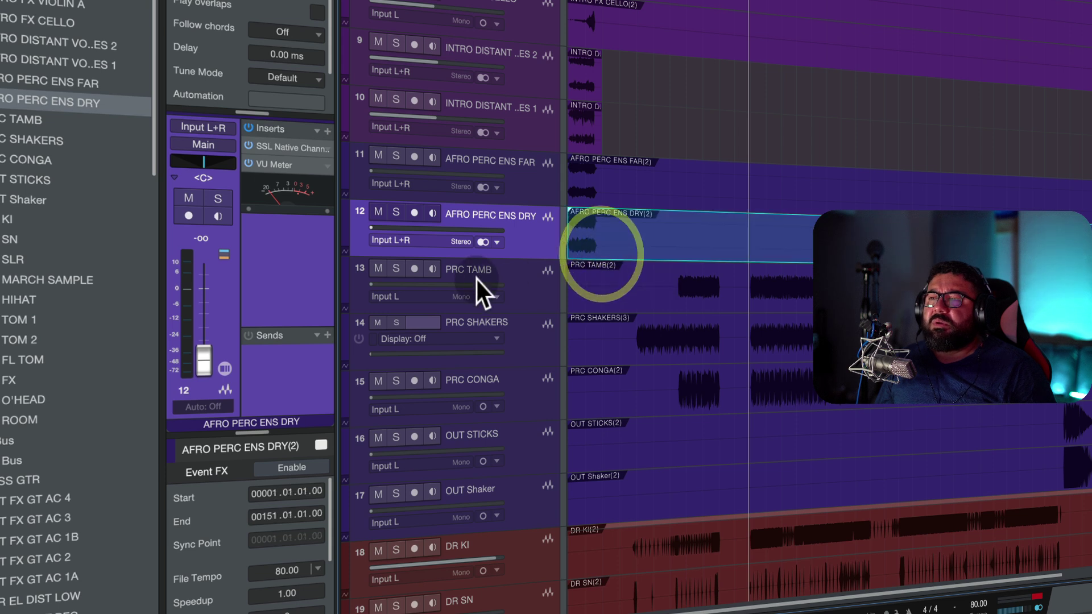
left_click(677, 329)
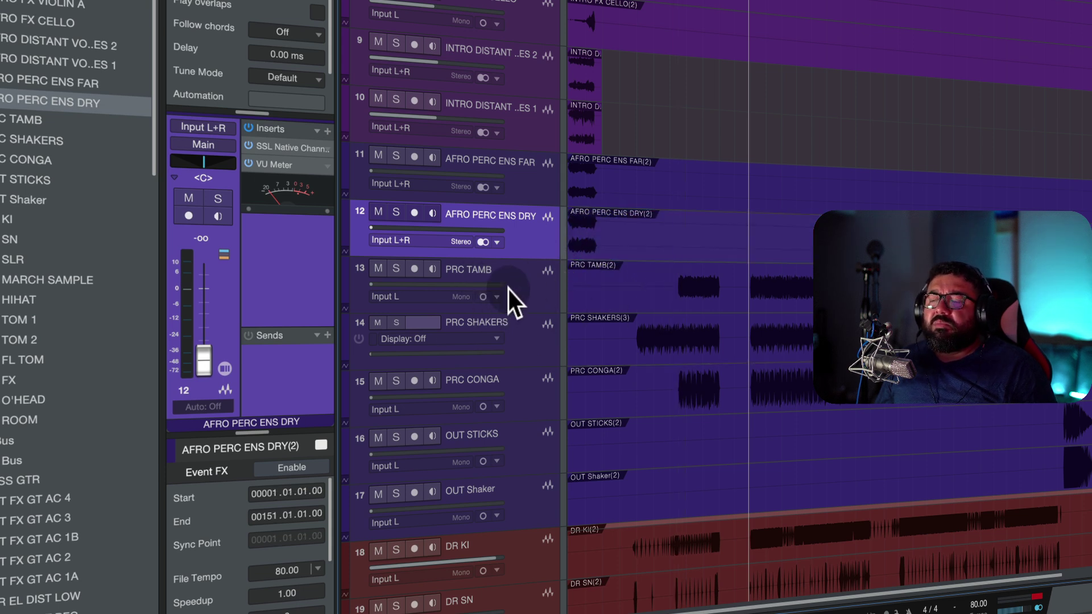
- Colour tracks 3–10 yellow and pull their volume down to -oo
left_click(527, 183)
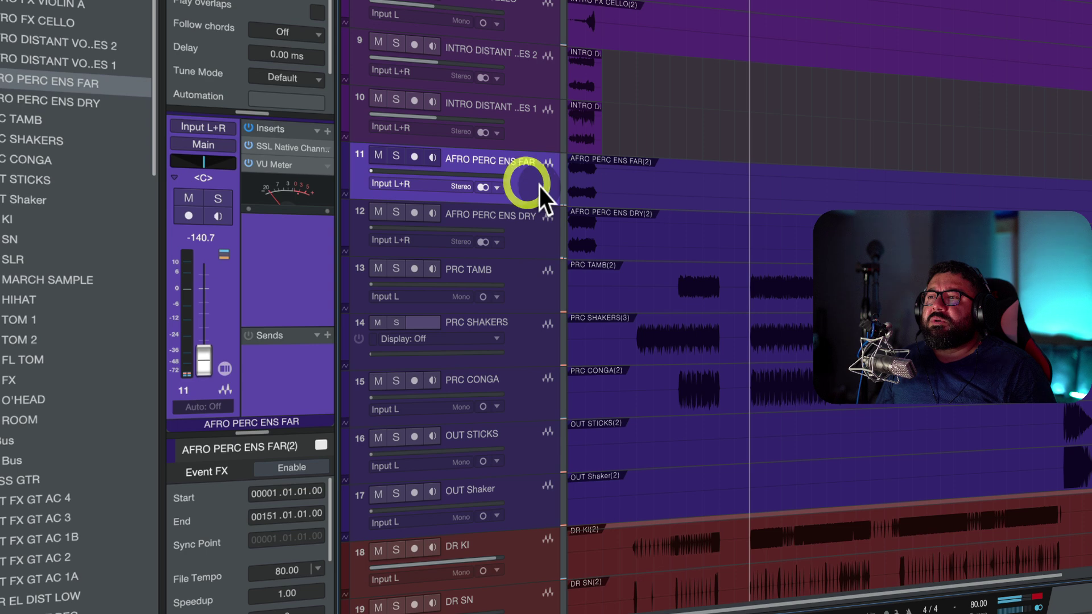
scroll(534, 189, "up", 5)
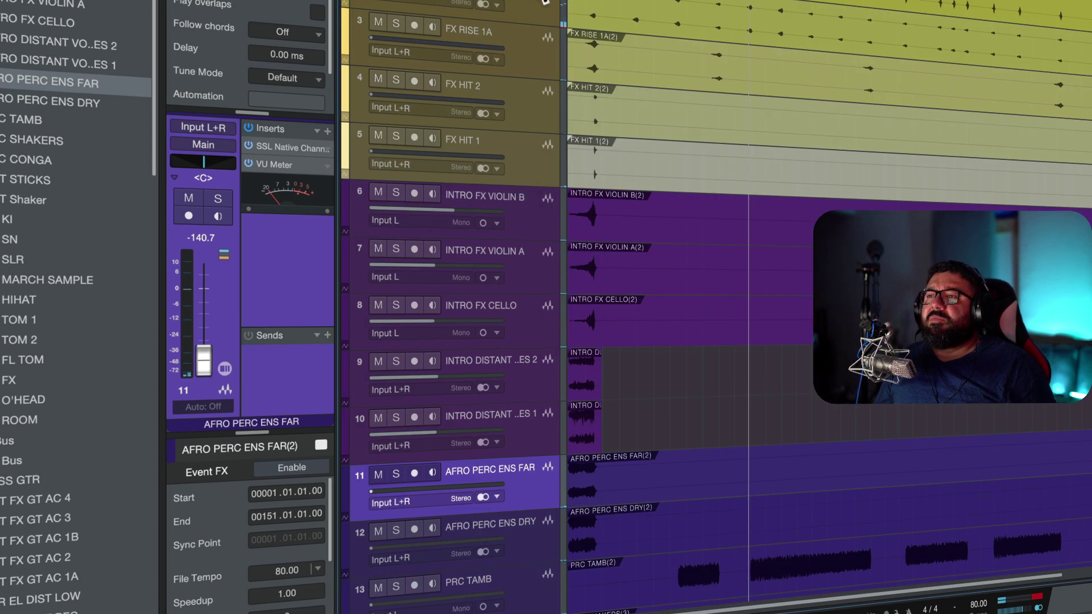
left_click(541, 431, "shift")
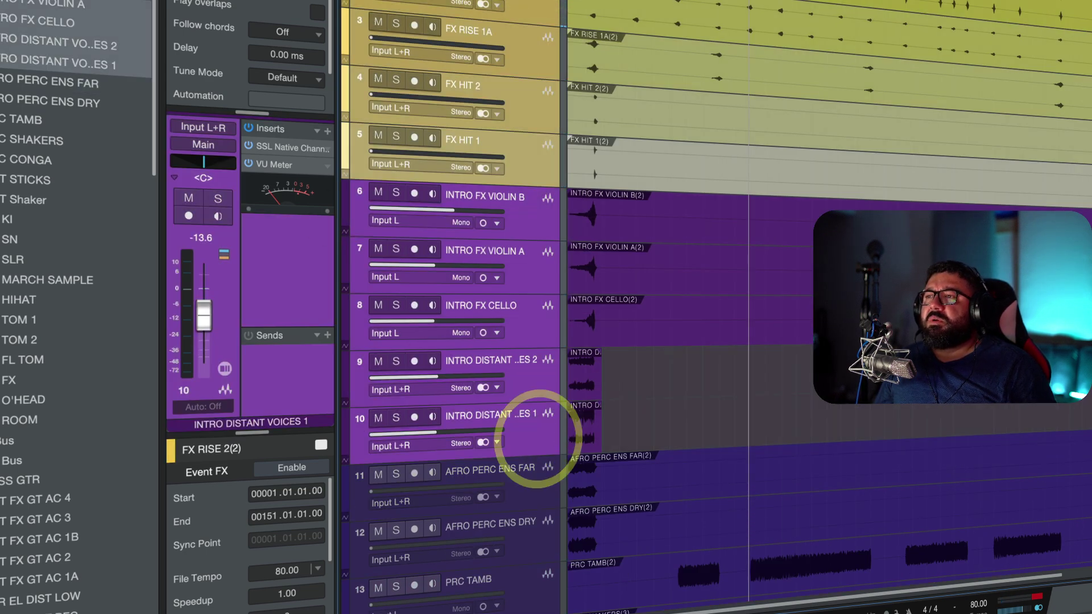
left_click(345, 244)
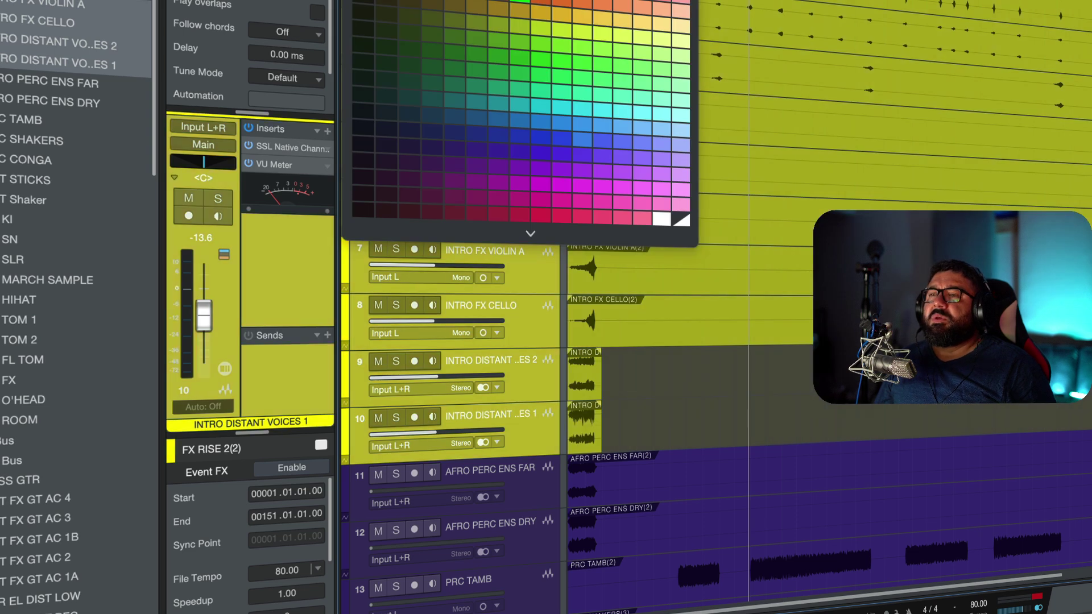
left_click(414, 146)
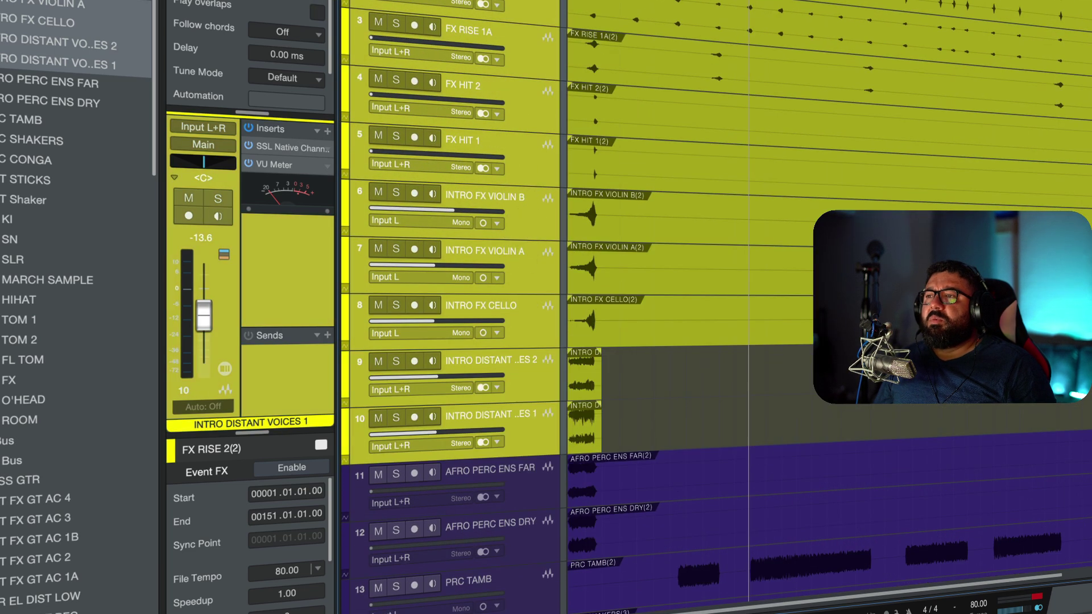
left_click_drag(204, 316, 216, 450)
- Select AFRO PERC ENS FAR through OUT Shaker, then scroll down to tracks 57–70 and select PAD SUPP C
scroll(429, 249, "down", 5)
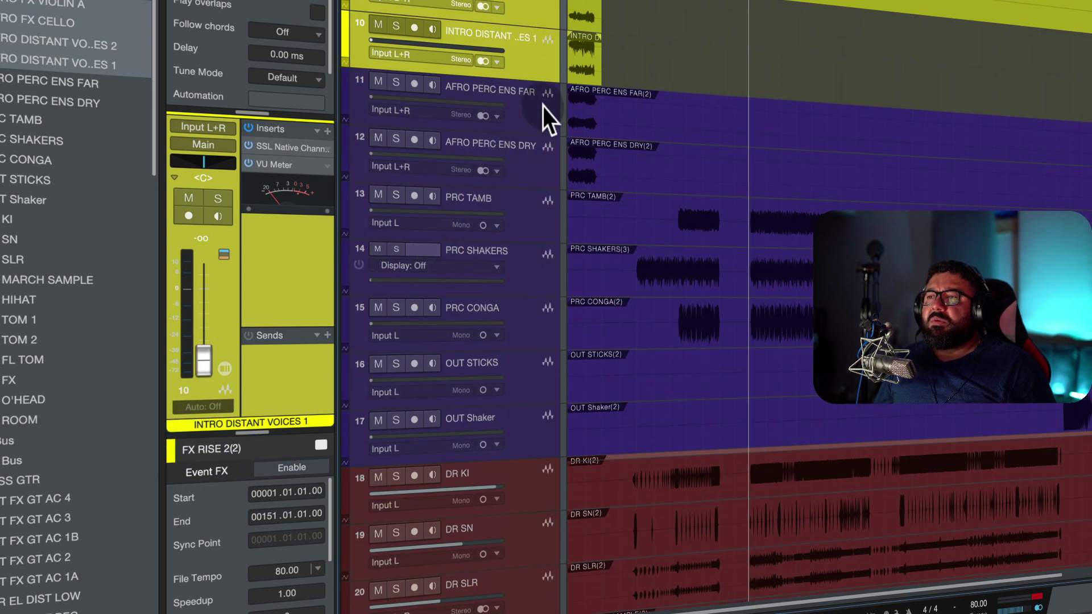
left_click(541, 102)
left_click(531, 424, "shift")
scroll(506, 312, "down", 1)
scroll(507, 313, "down", 5)
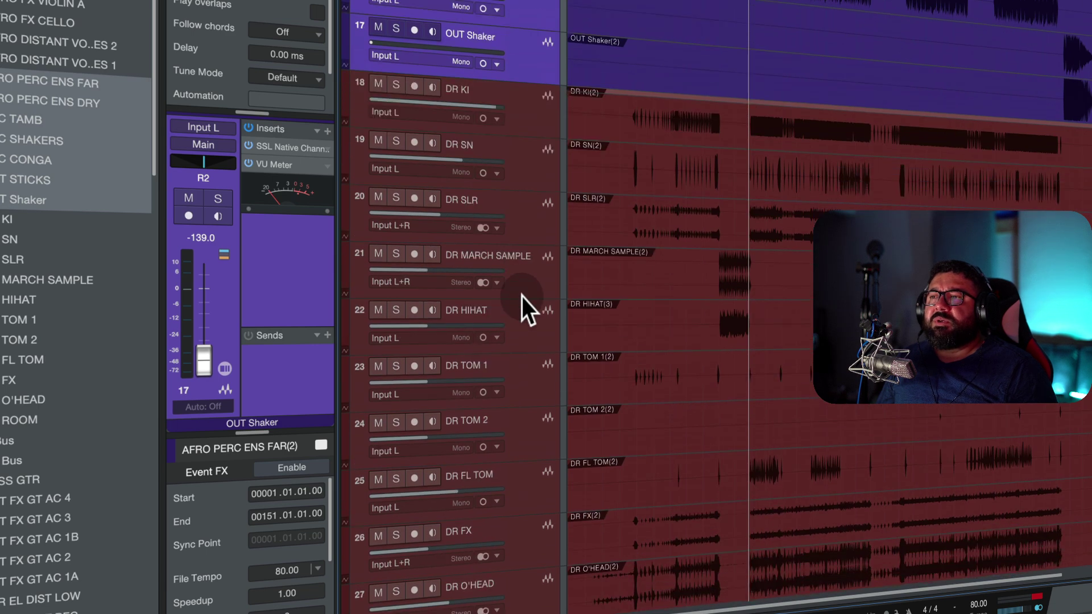
scroll(513, 241, "down", 8)
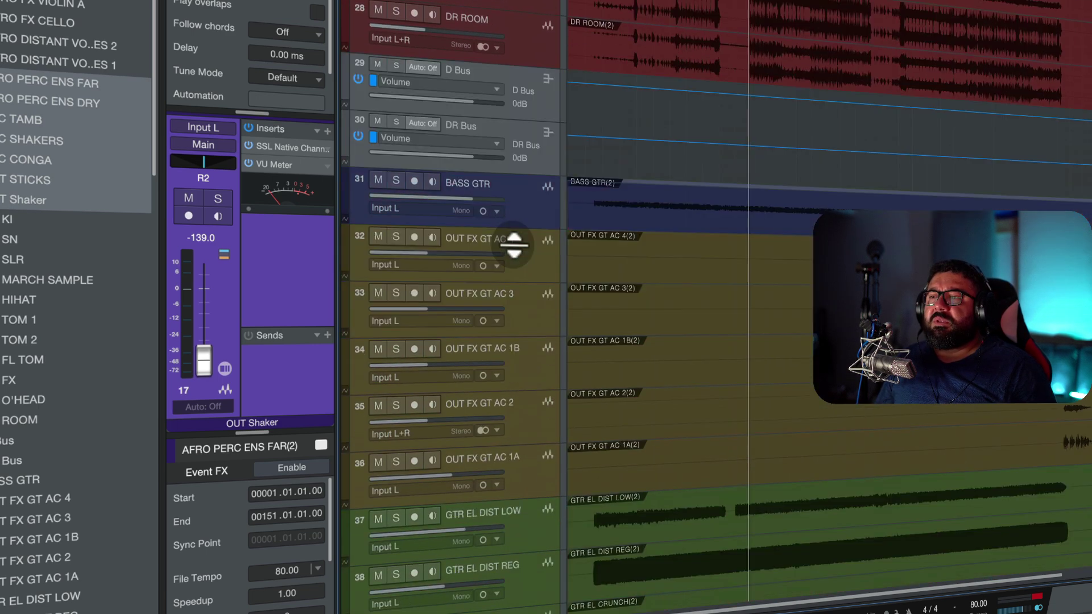
scroll(514, 245, "down", 10)
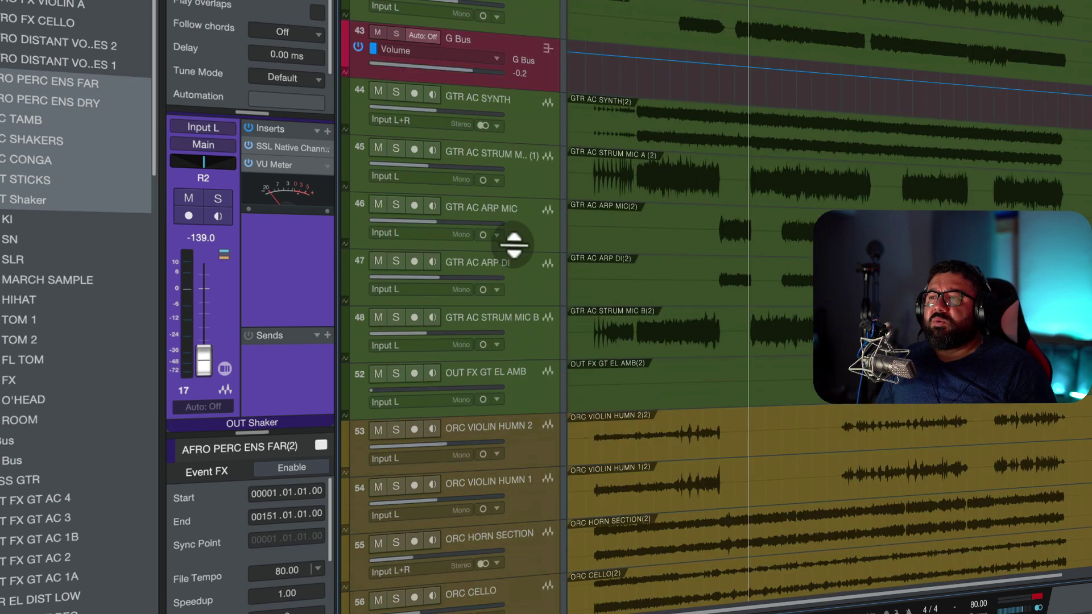
scroll(513, 245, "down", 10)
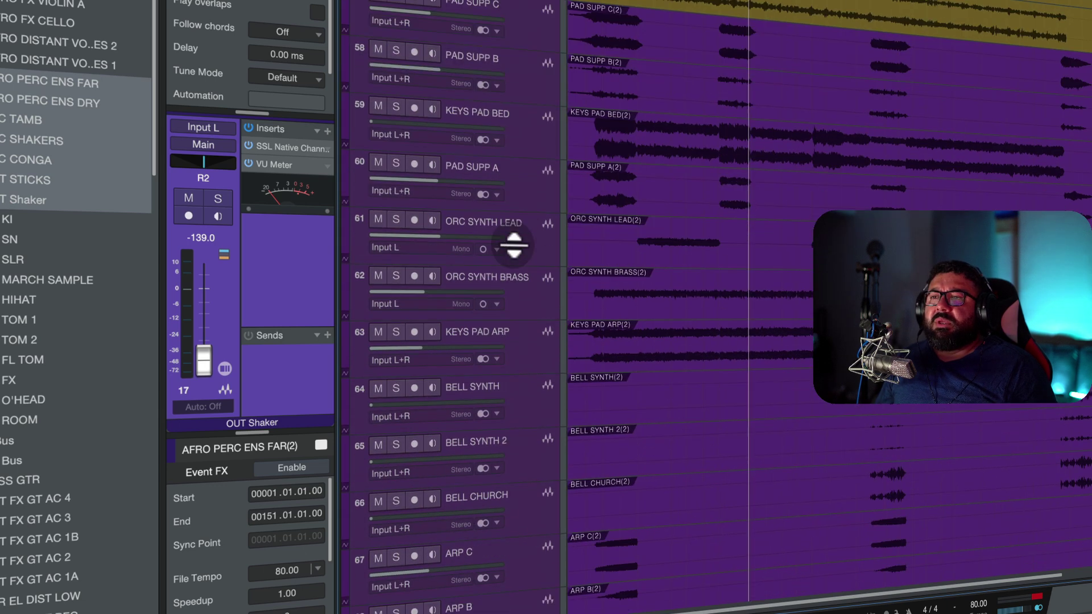
scroll(654, 246, "down", 3)
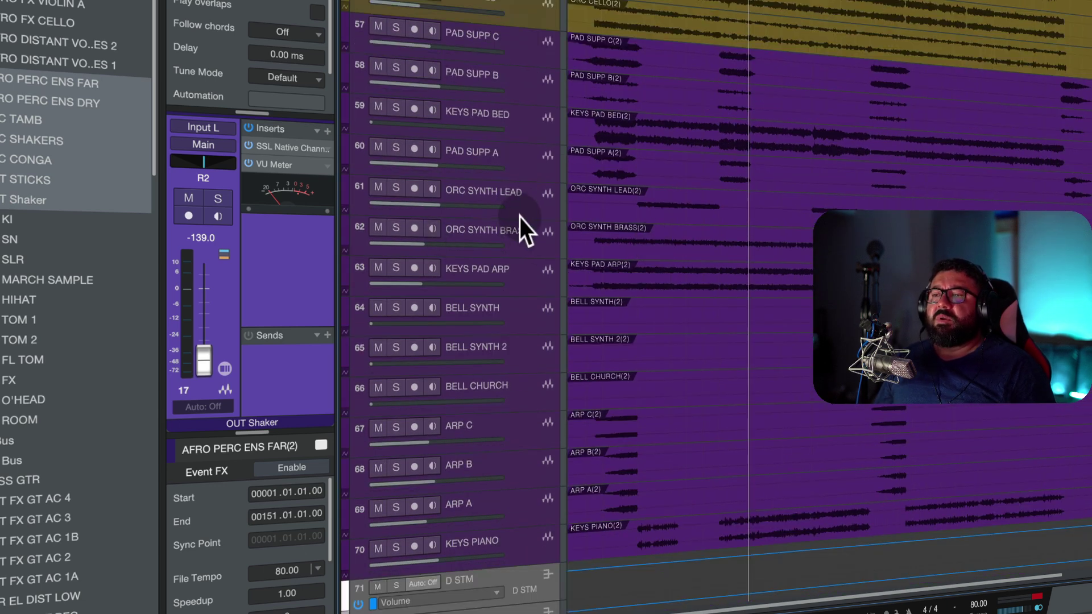
left_click(514, 44)
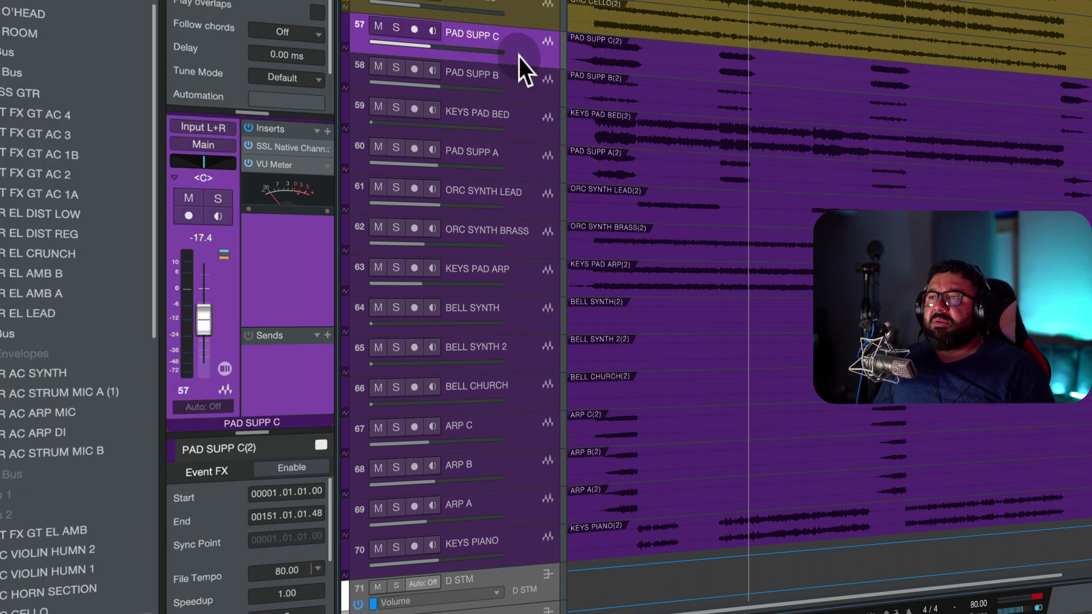
- In the Console, select channels PAD SUPP C through KEYS PIANO and pull their faders down
key("F3")
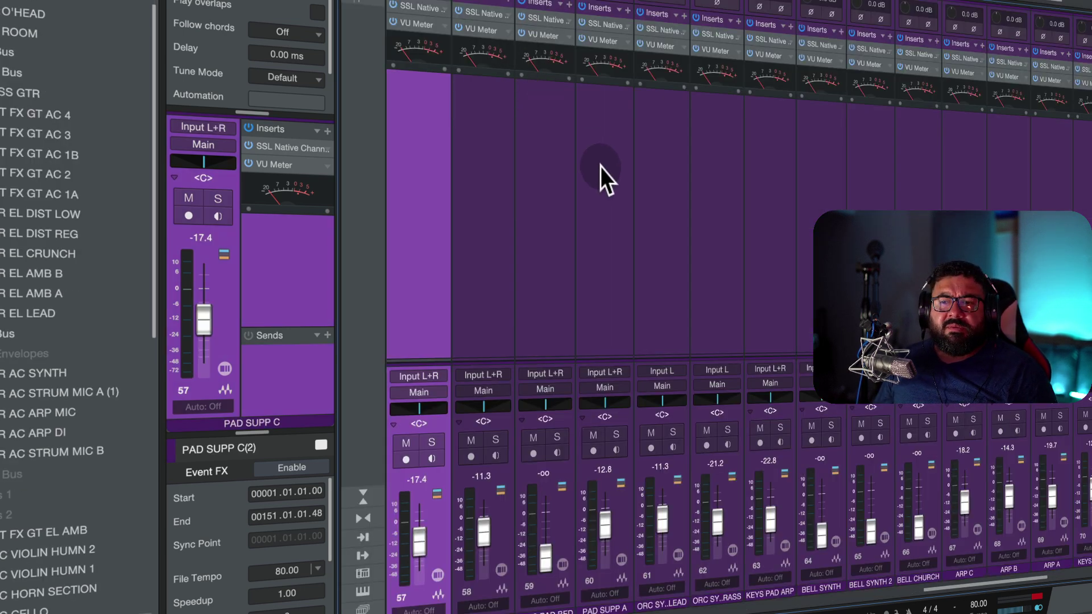
scroll(603, 169, "right", 2)
scroll(631, 182, "left", 3)
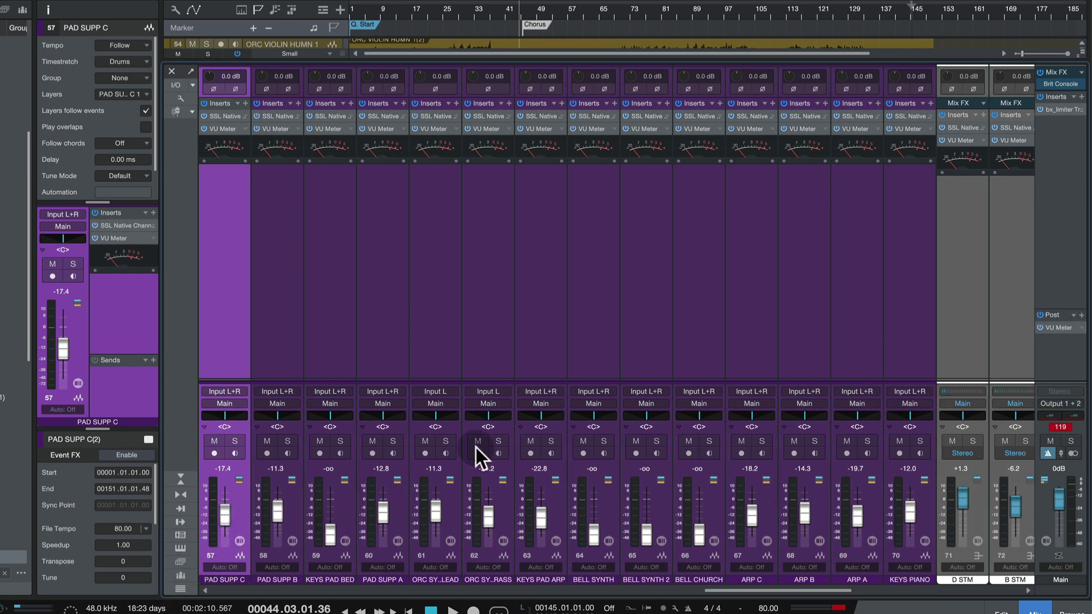
left_click(912, 294, "shift")
left_click_drag(923, 507, 932, 555)
left_click(924, 503)
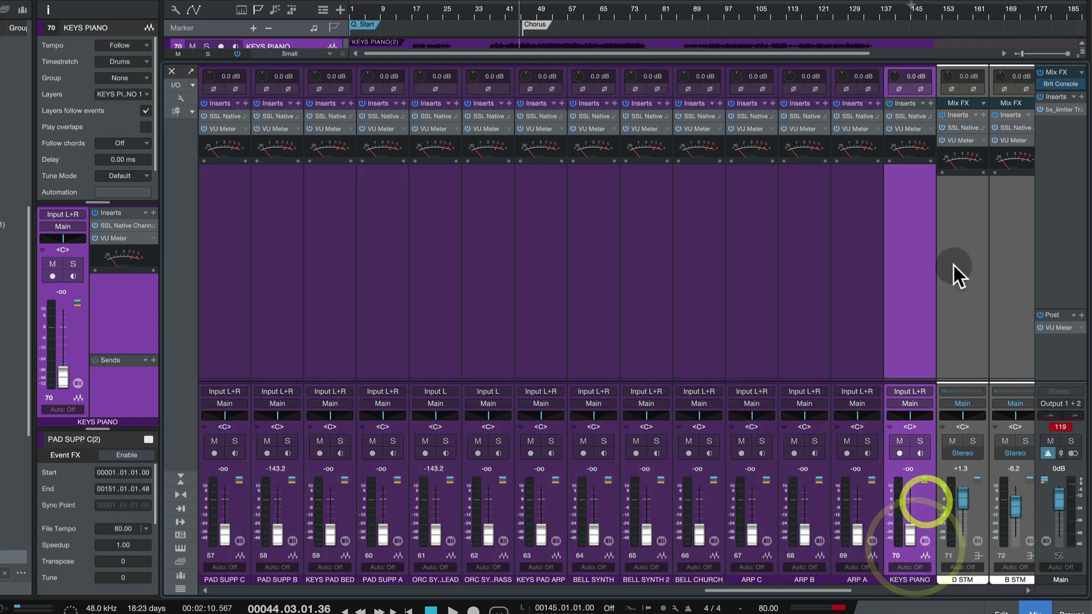
- Undo the fader change to restore the keys channels to 0 dB, ending with PAD SUPP C selected
left_click(239, 307)
left_click(275, 534)
key("ctrl+z")
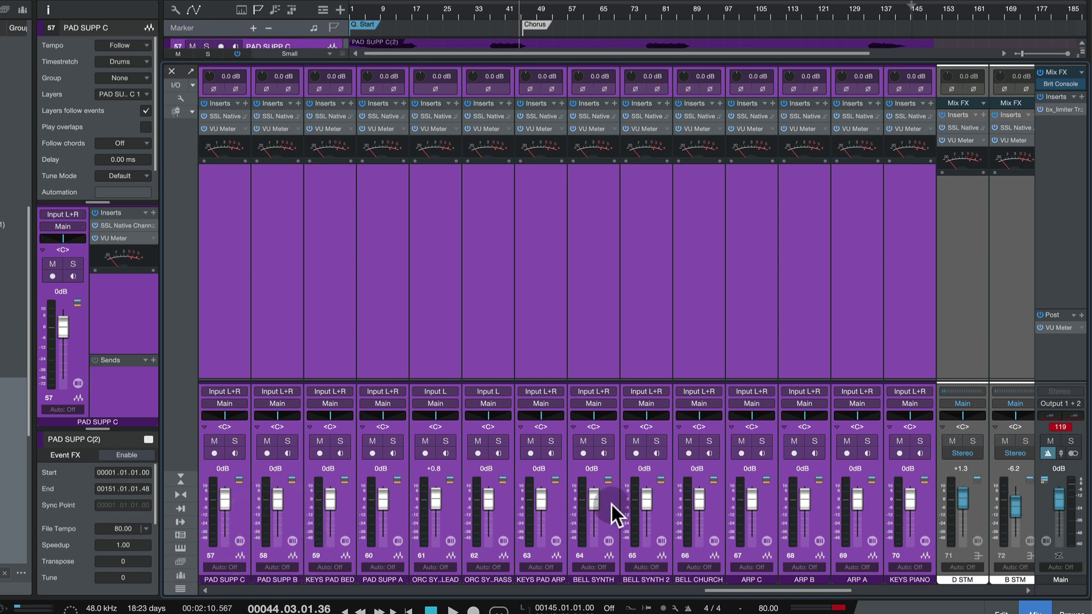
left_click(593, 312)
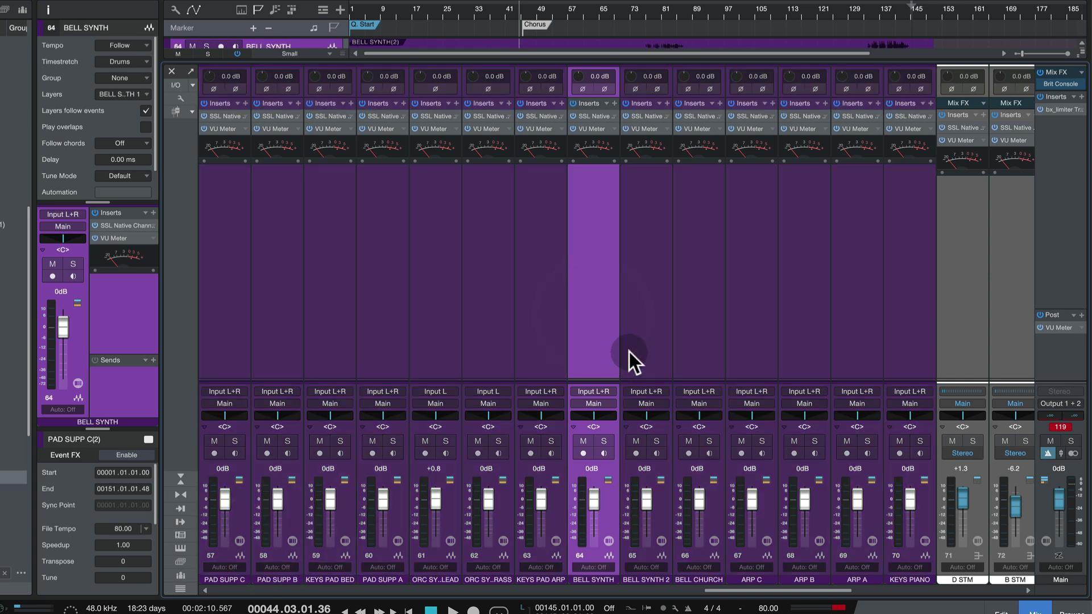
left_click(907, 319)
left_click(850, 323)
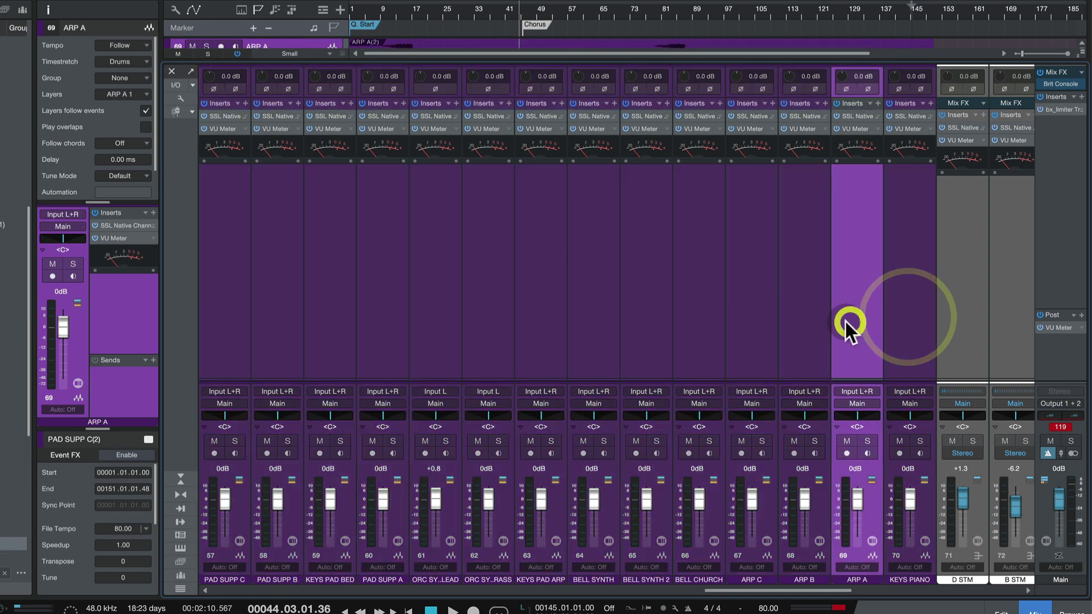
left_click(227, 330)
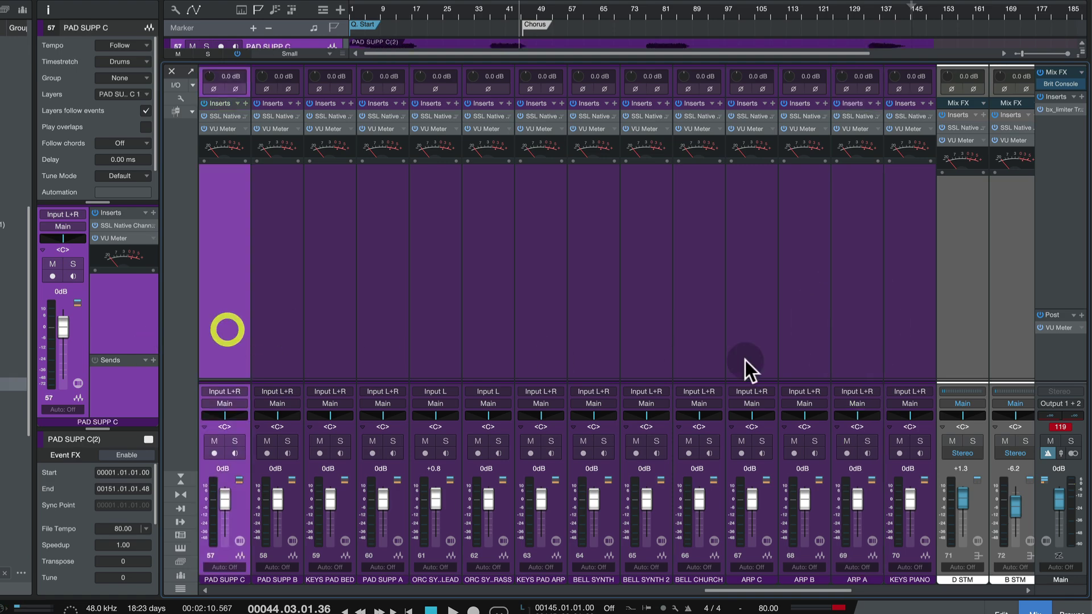
- Extend the selection through KEYS PIANO and add VCA 1 controlling the selected channels
left_click(902, 340, "shift")
right_click(902, 340)
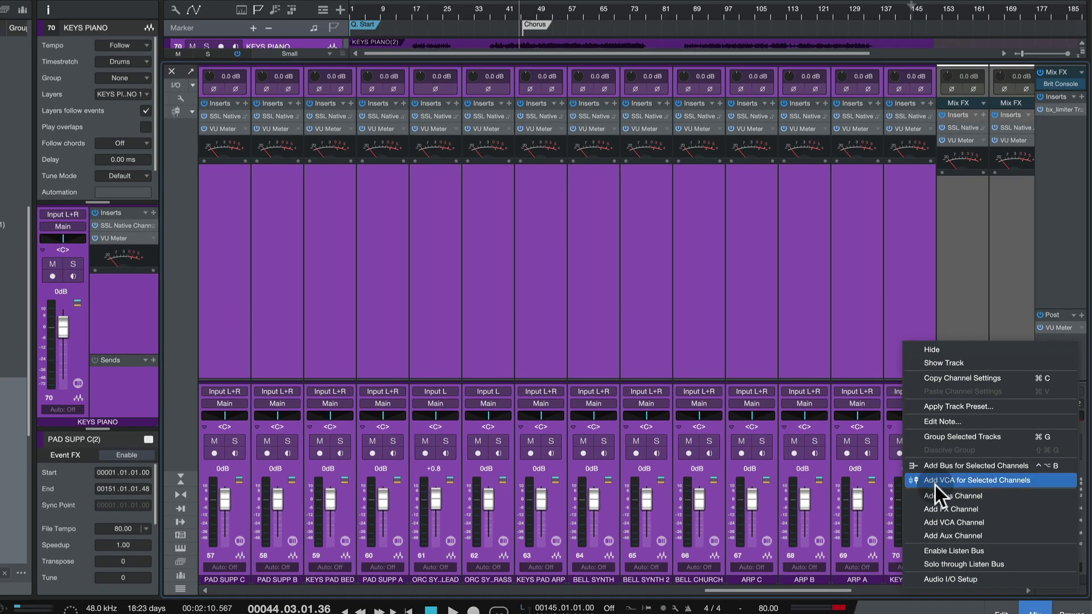
left_click(935, 485)
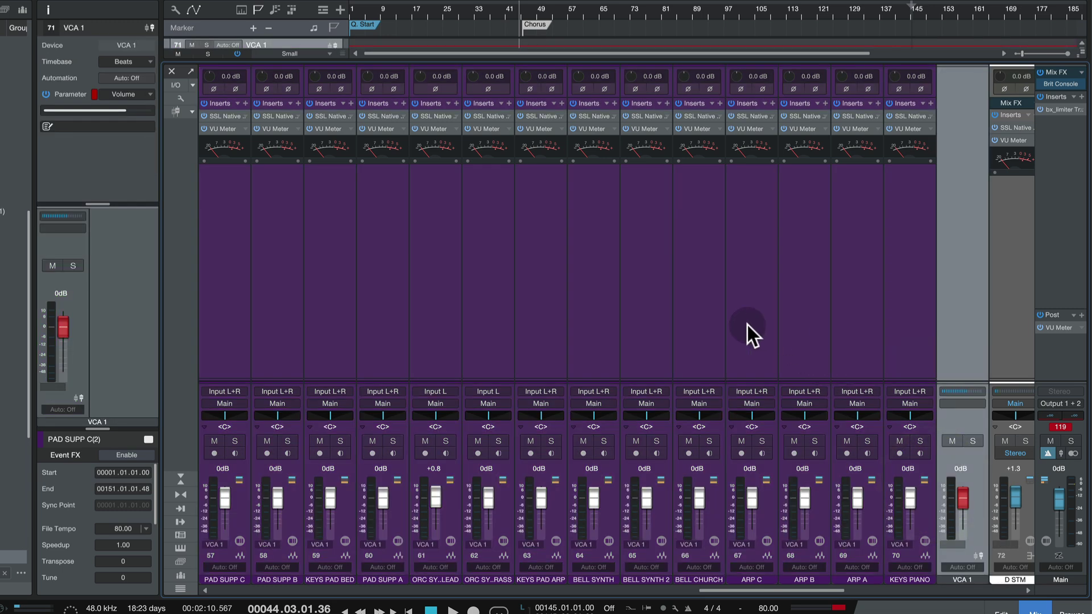
scroll(747, 326, "right", 3)
scroll(748, 325, "left", 5)
- Reselect channels PAD SUPP C through KEYS PIANO and bring up their channel options
left_click(265, 336)
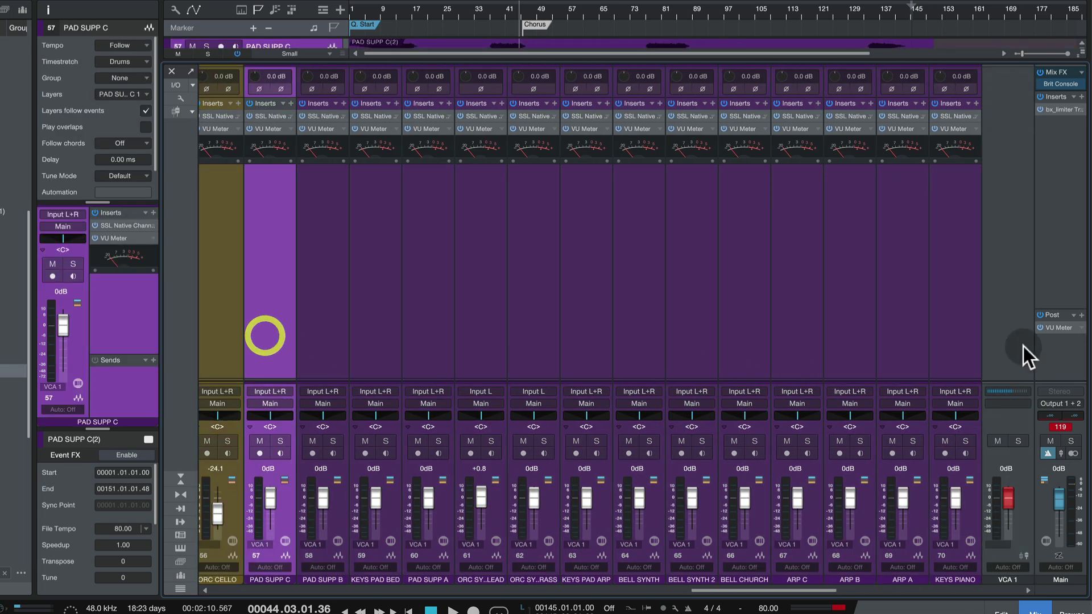
left_click(933, 341, "shift")
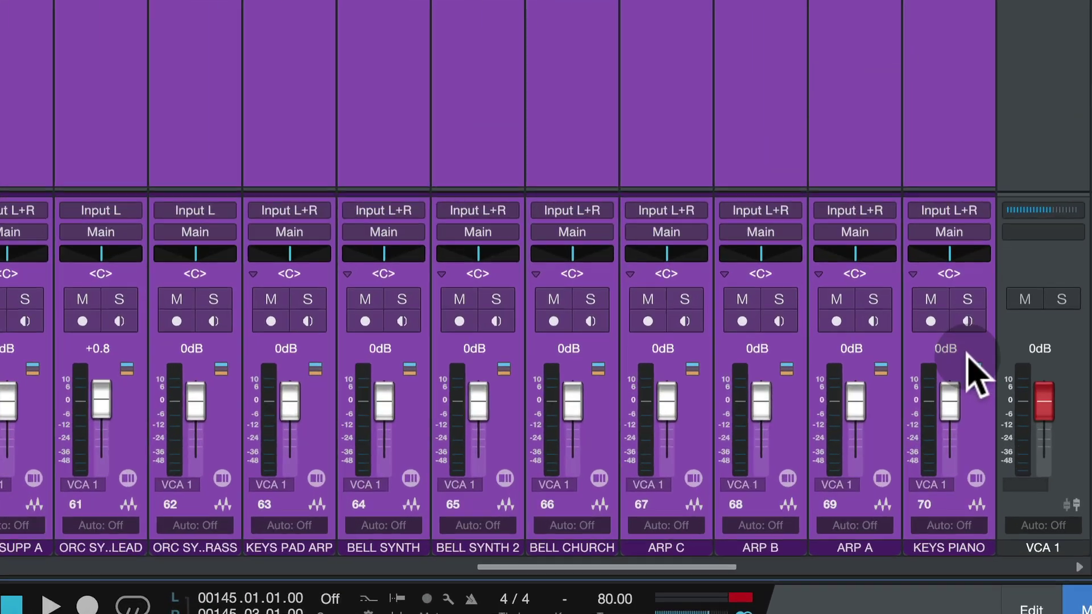
right_click(967, 367)
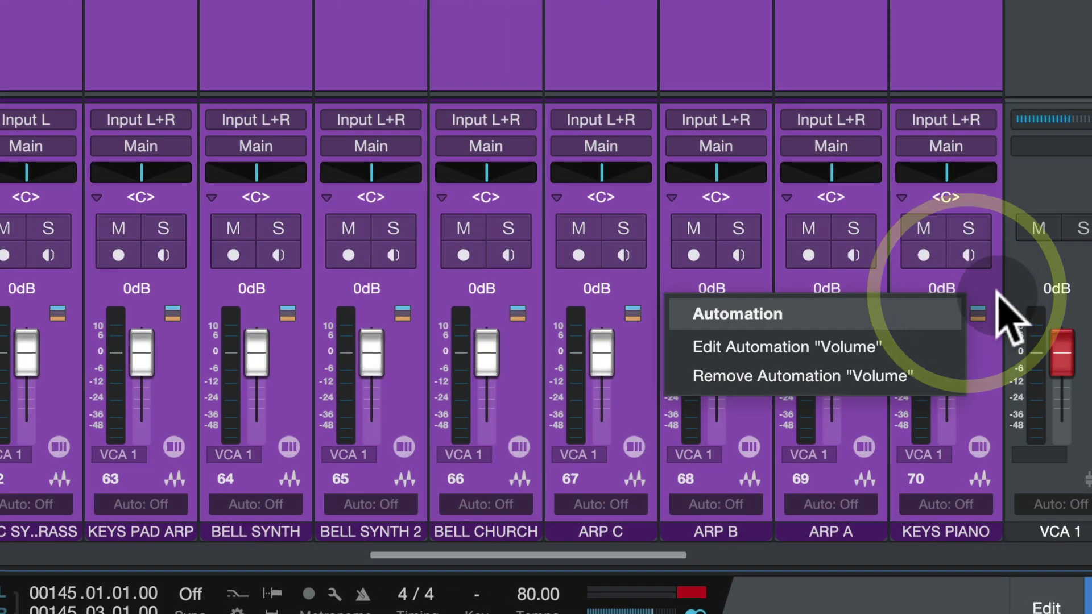
left_click(960, 336)
right_click(956, 131)
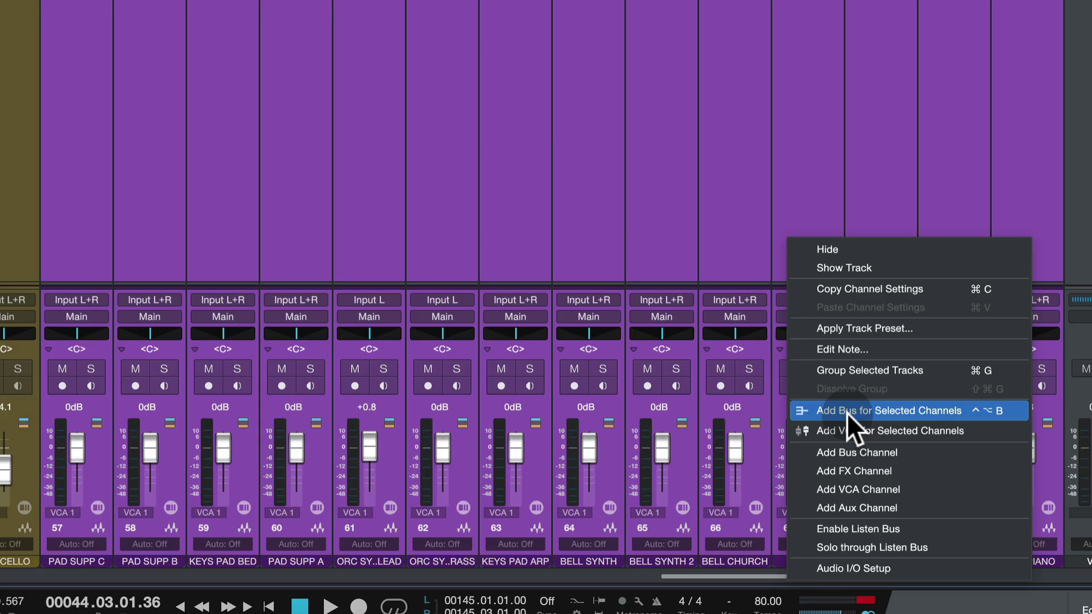
- Route the selected keys channels 57–70 into a new bus and rename it K Bus
left_click(847, 411)
scroll(963, 224, "right", 5)
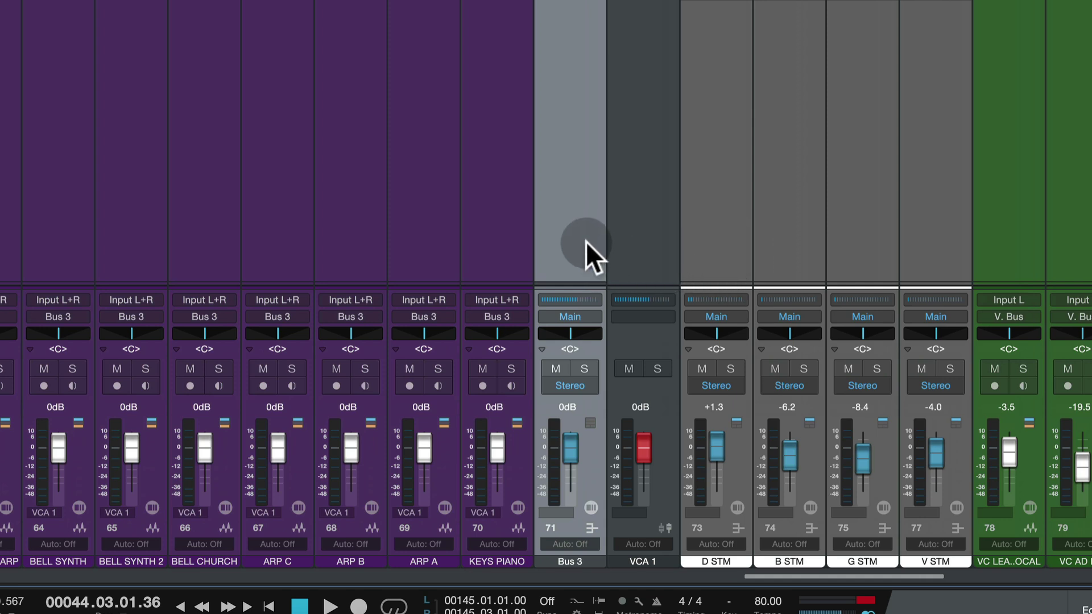
double_click(569, 562)
type("K")
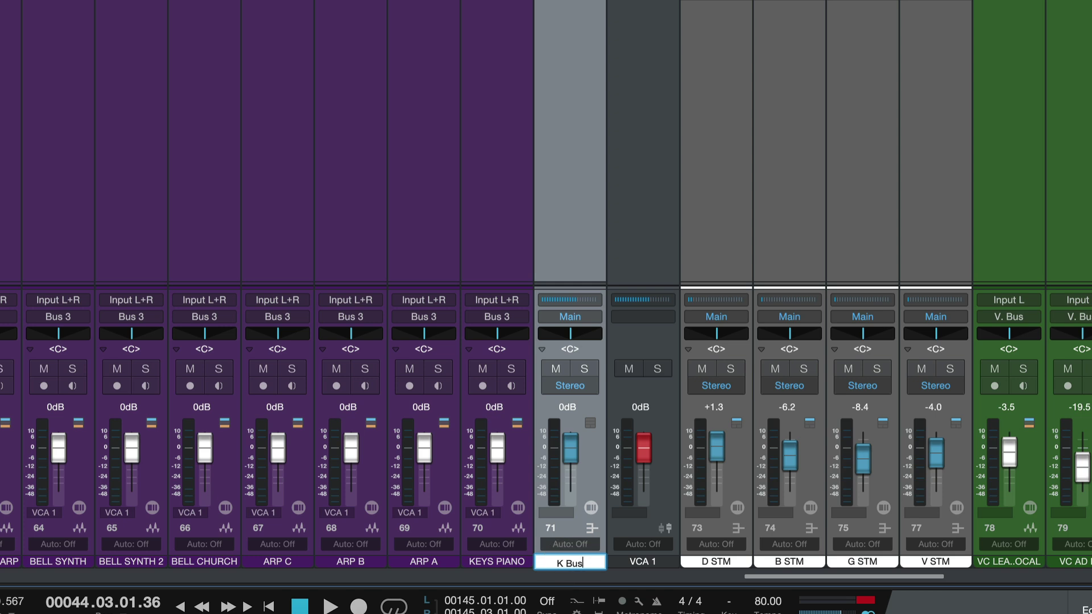
left_click(571, 317)
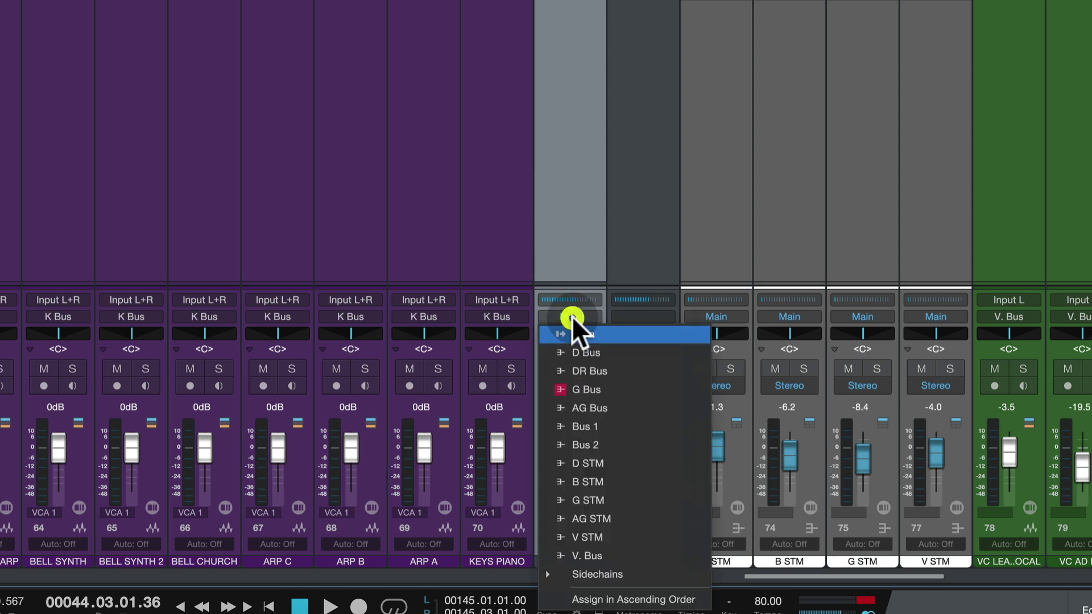
- Create a new bus fed by K Bus and name it K STM
left_click(579, 225)
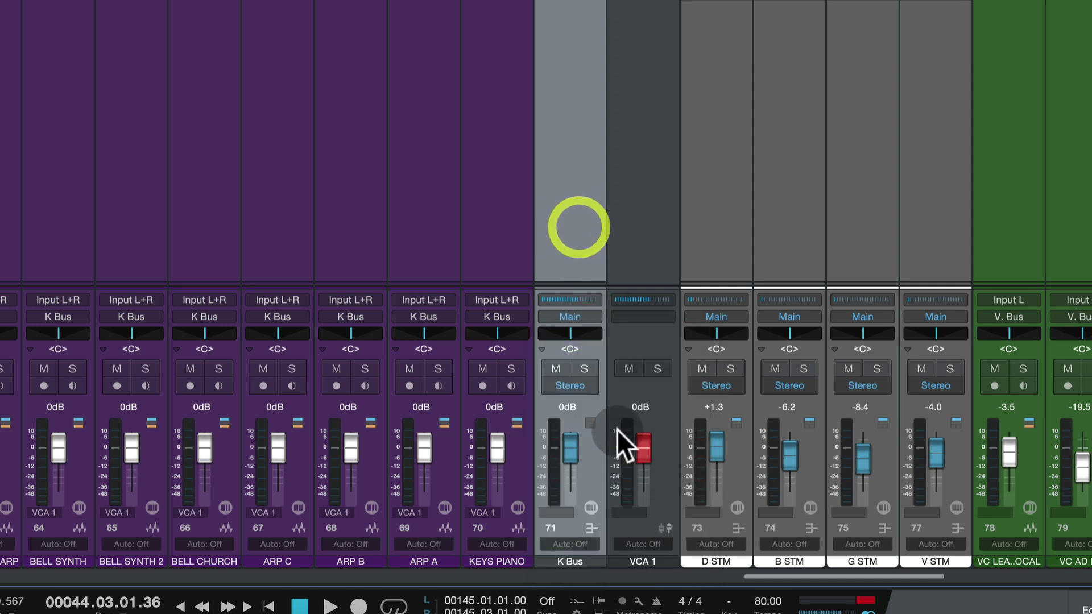
right_click(581, 429)
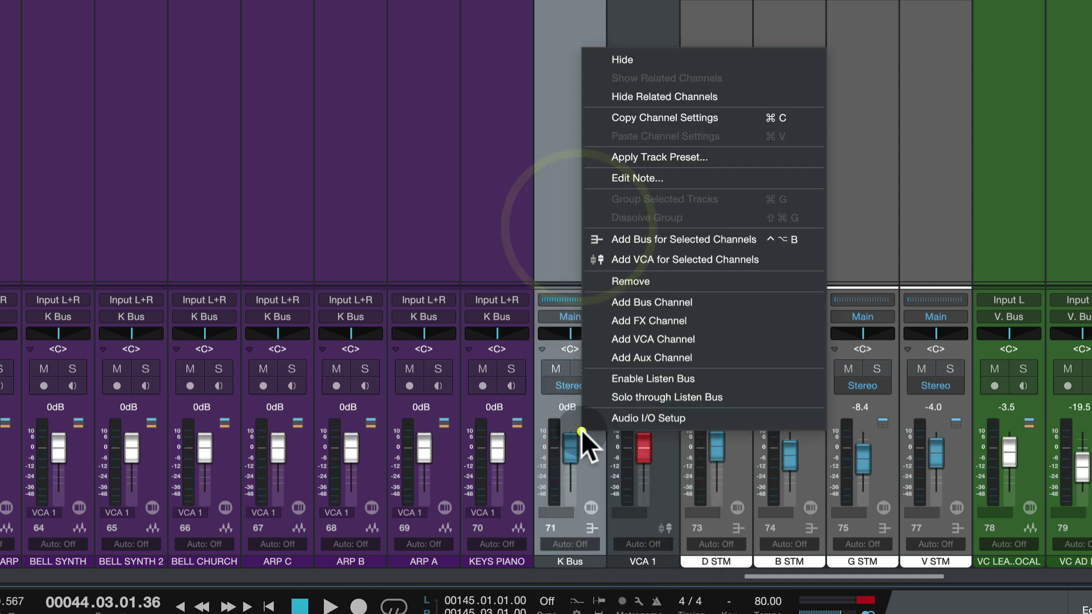
left_click(666, 238)
double_click(666, 562)
type("K STM")
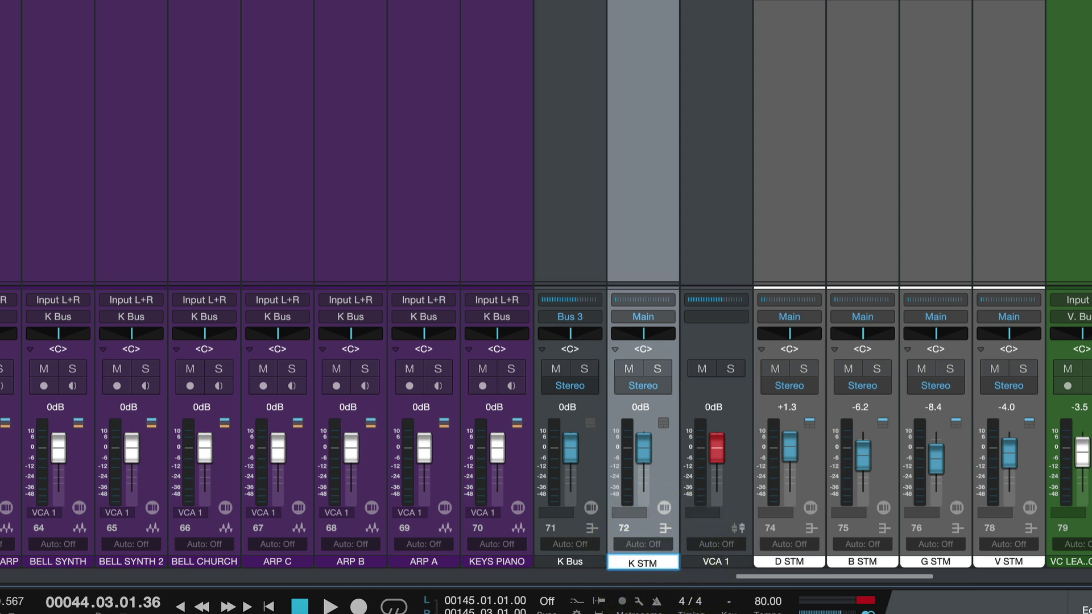
key("Return")
- Move K STM beside V STM, colour it white like the other stems, and save
left_click_drag(640, 236, 1035, 312)
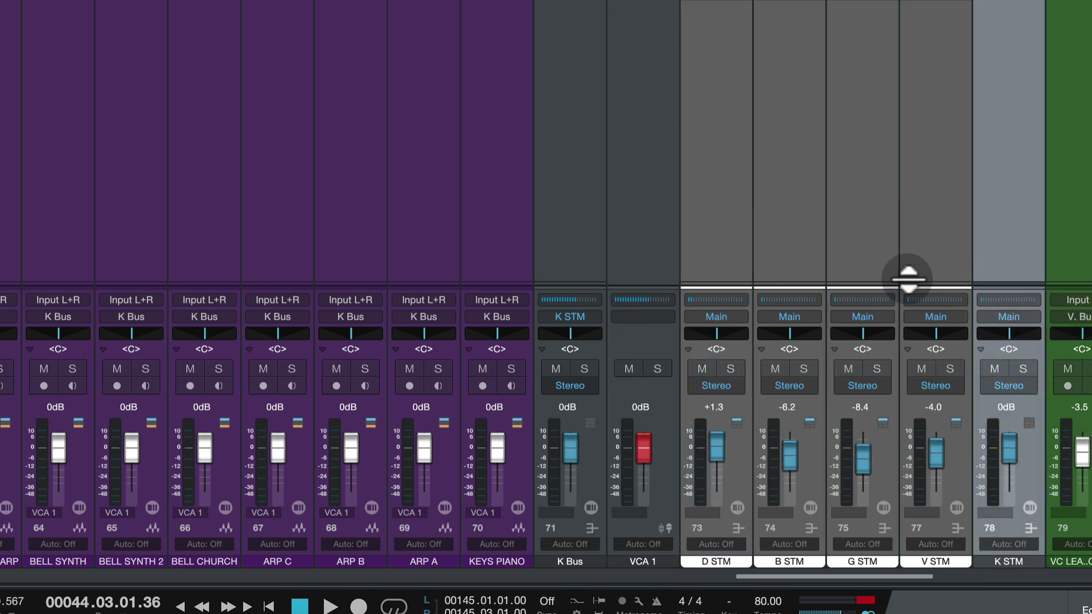
left_click(921, 238)
left_click(814, 241)
left_click(685, 251)
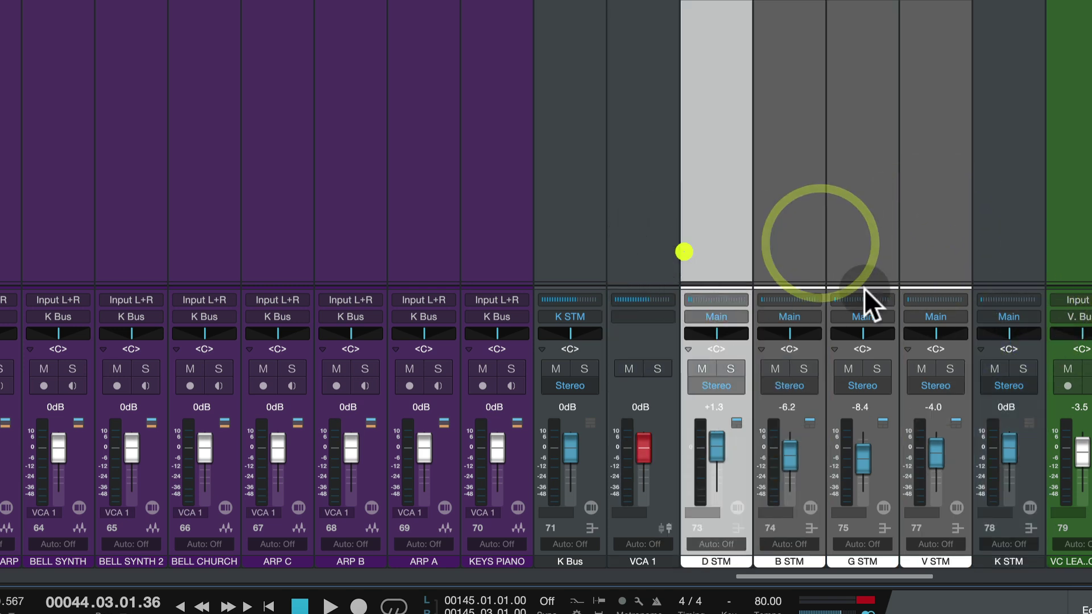
left_click(999, 259)
left_click(1010, 559)
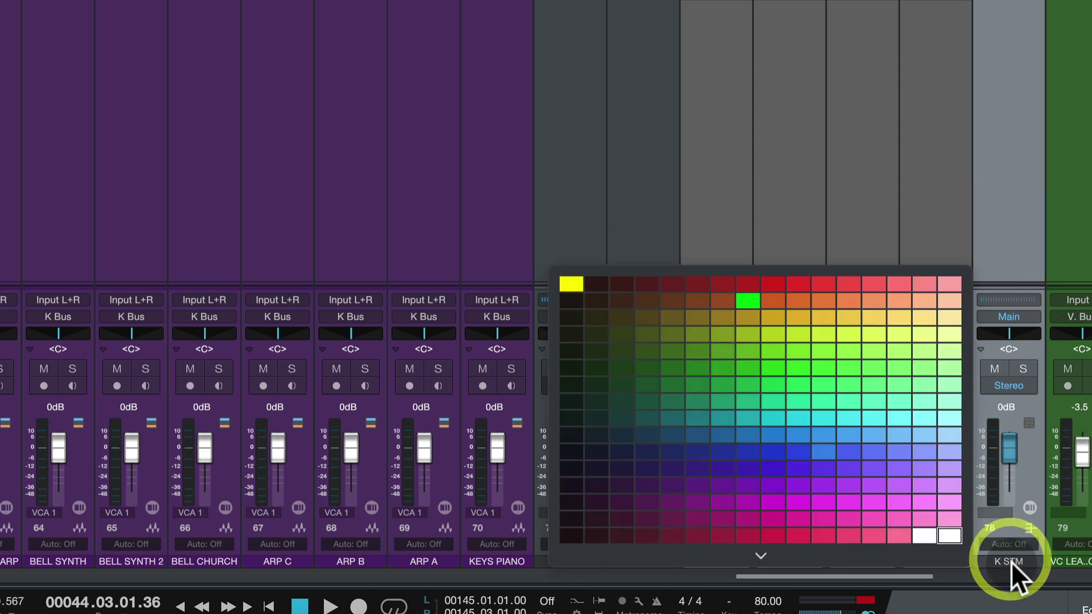
left_click(925, 535)
left_click(791, 272)
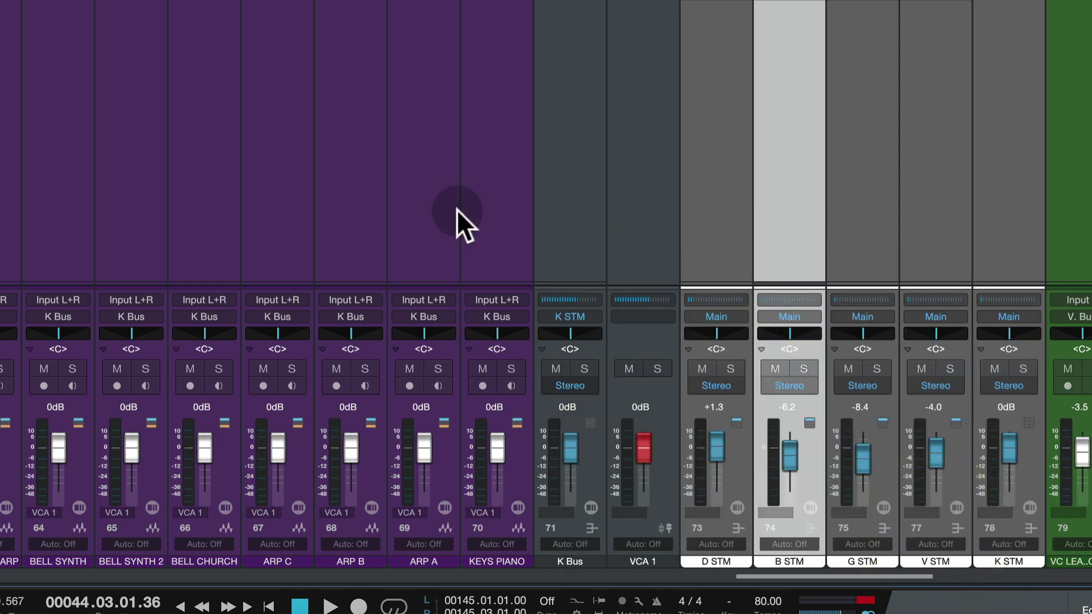
key("super+s")
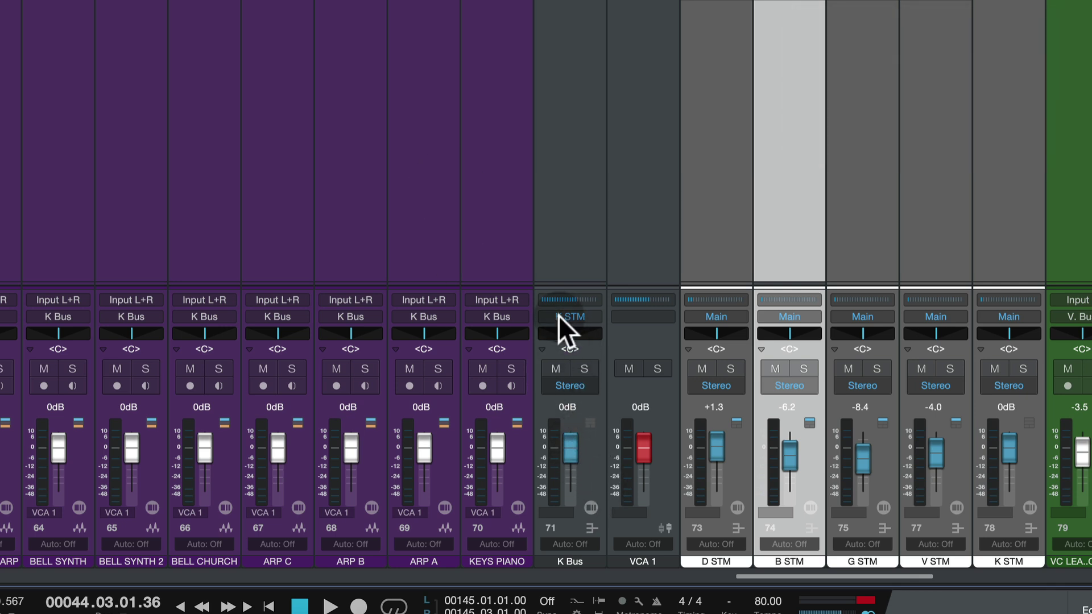
- Solo K Bus and audition VCA 1 between -oo and -34.1 during playback
left_click(571, 405)
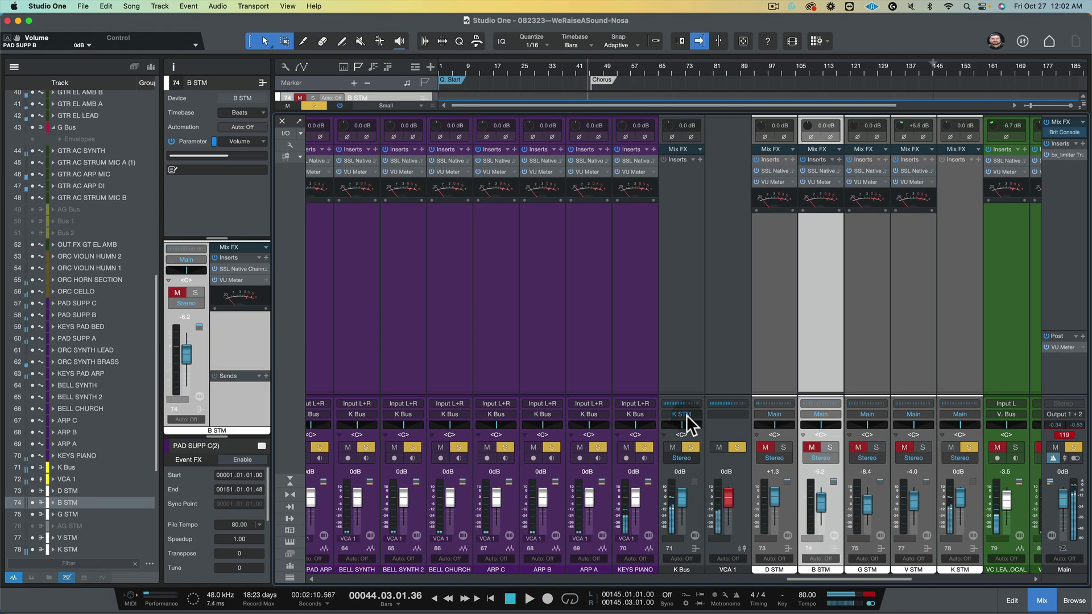
left_click(689, 447)
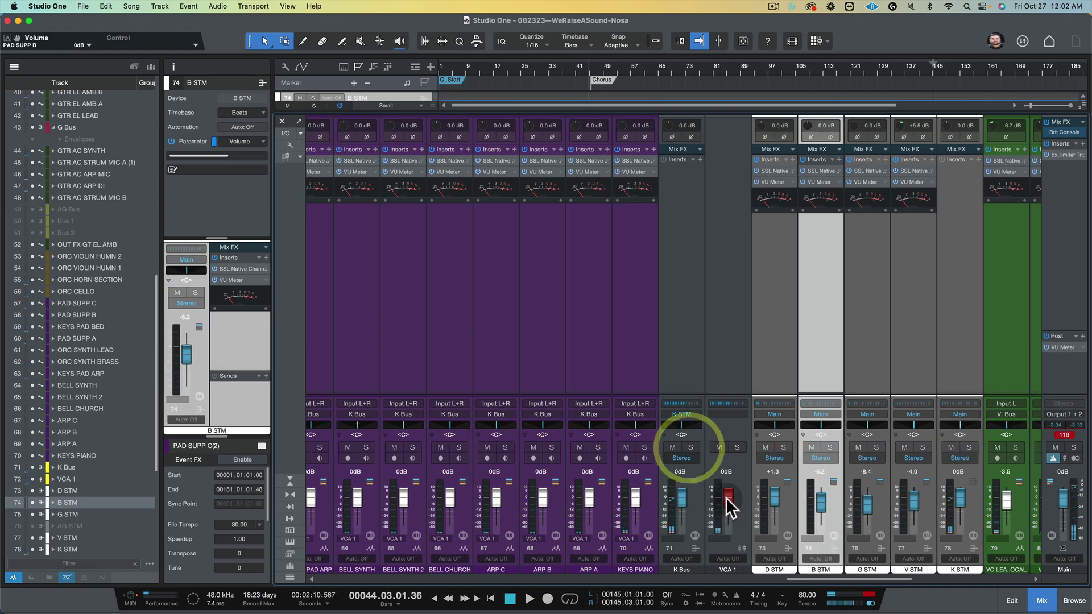
left_click_drag(727, 504, 729, 562)
left_click(694, 448)
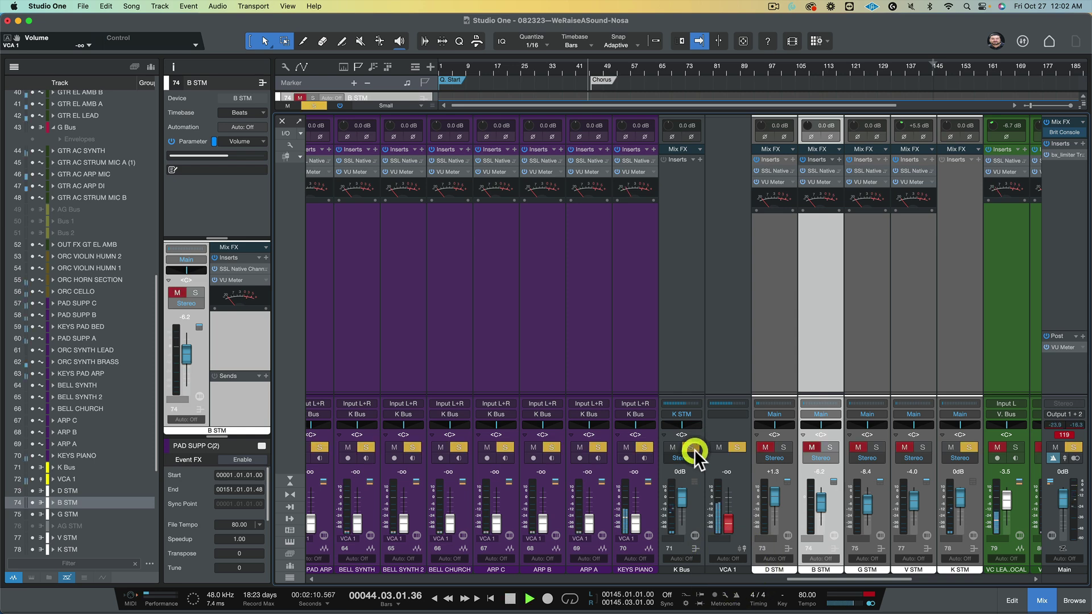
key("space")
left_click_drag(729, 527, 727, 519)
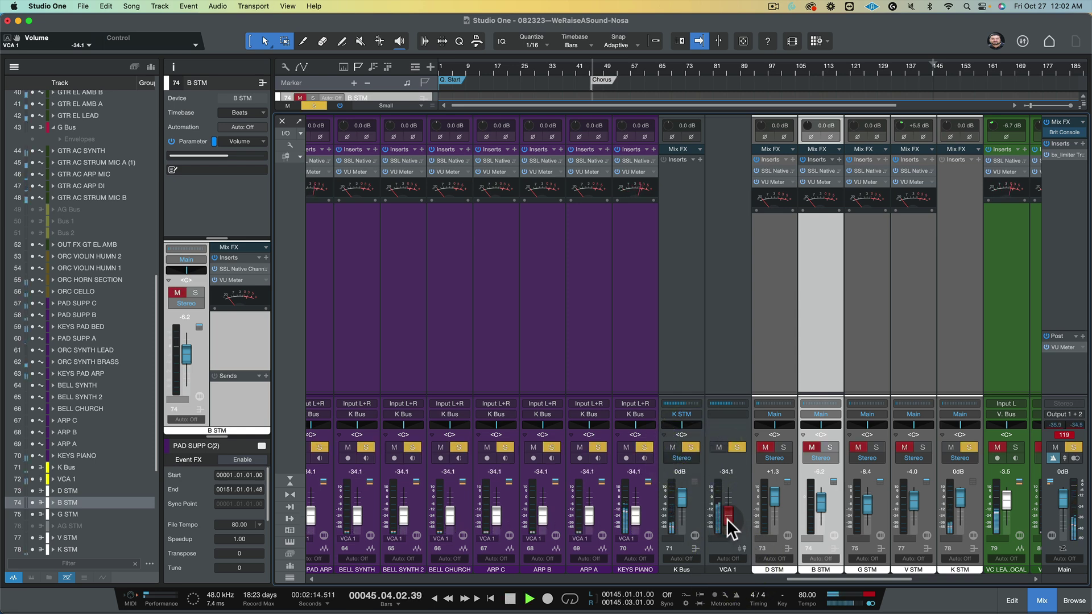
key("space")
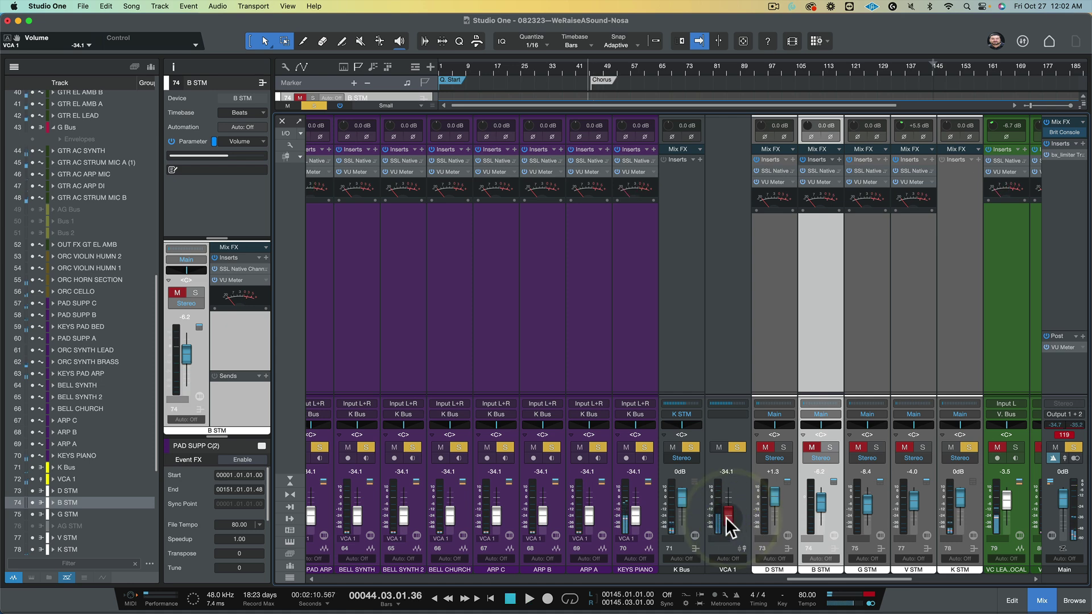
left_click_drag(728, 522, 725, 571)
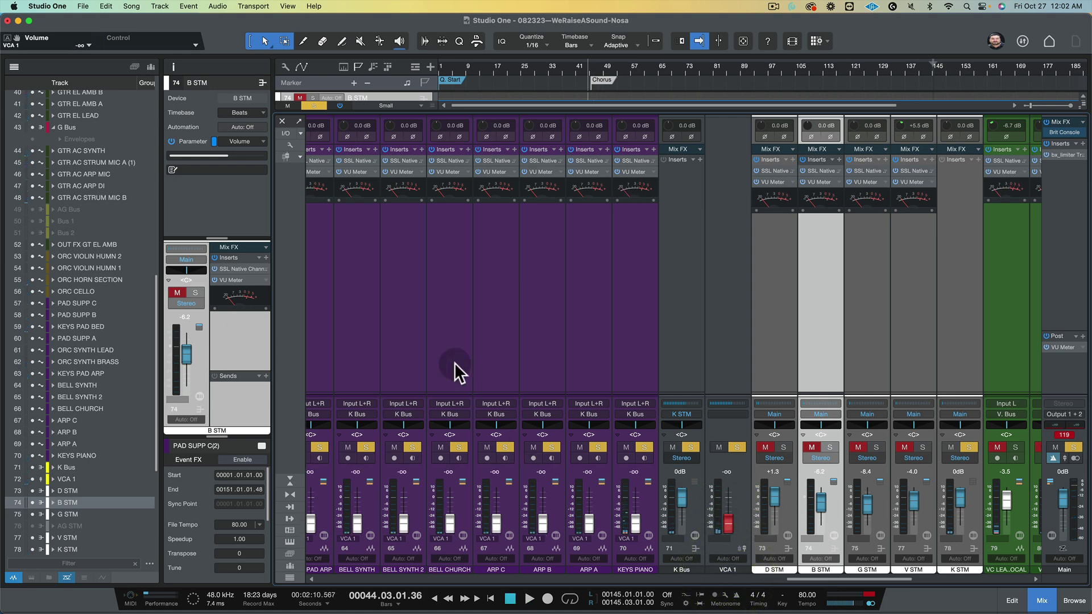
- Reset VCA 1 to 0dB and nudge PAD SUPP A up to +0.4
scroll(455, 363, "left", 1)
scroll(455, 362, "left", 3)
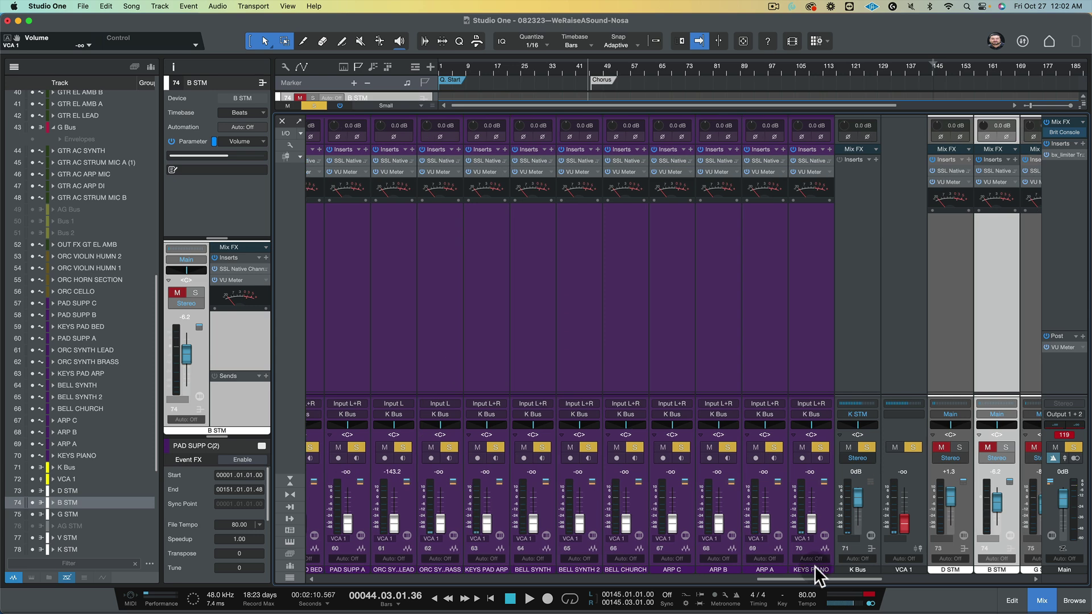
left_click(901, 524, "alt")
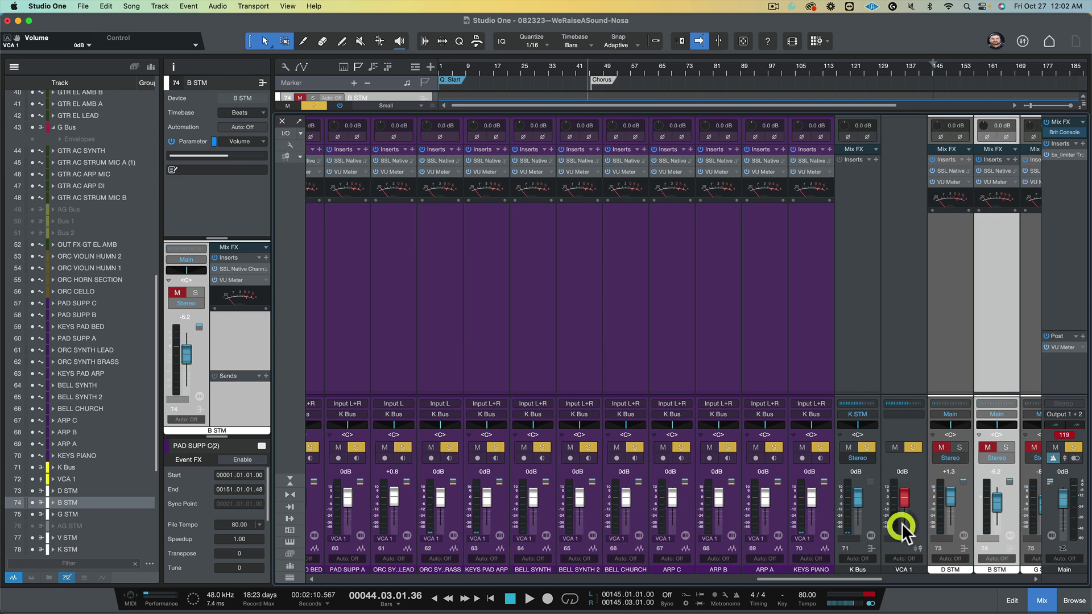
left_click(352, 527)
left_click_drag(351, 528, 352, 523)
scroll(364, 499, "left", 1)
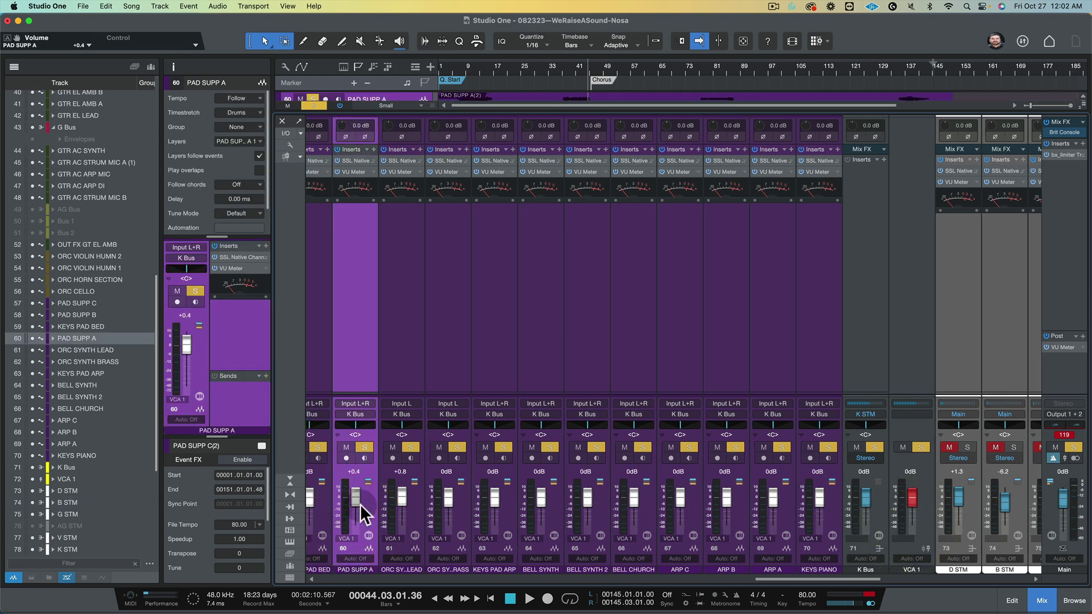
scroll(347, 387, "left", 3)
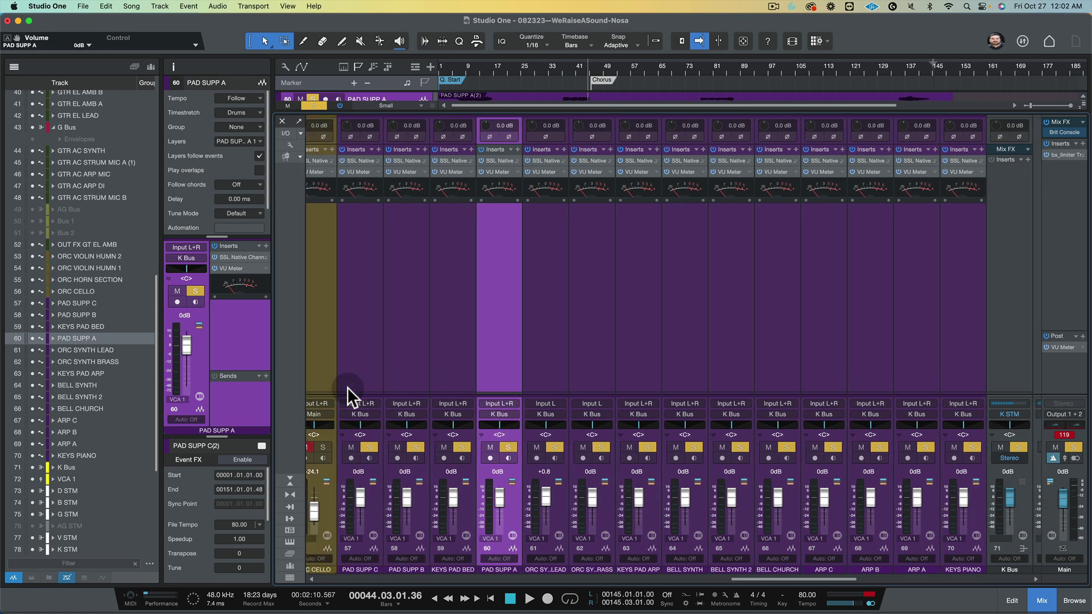
- Select PAD SUPP C through KEYS PIANO and drop all their faders to -oo
left_click(361, 370)
left_click(972, 367, "shift")
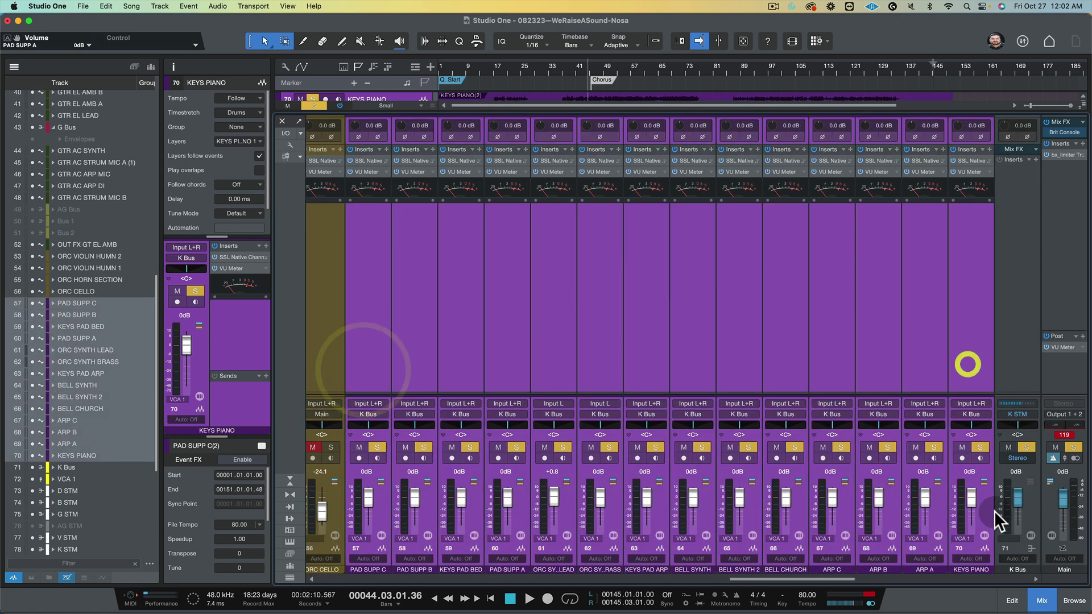
left_click_drag(972, 498, 976, 594)
scroll(798, 329, "right", 6)
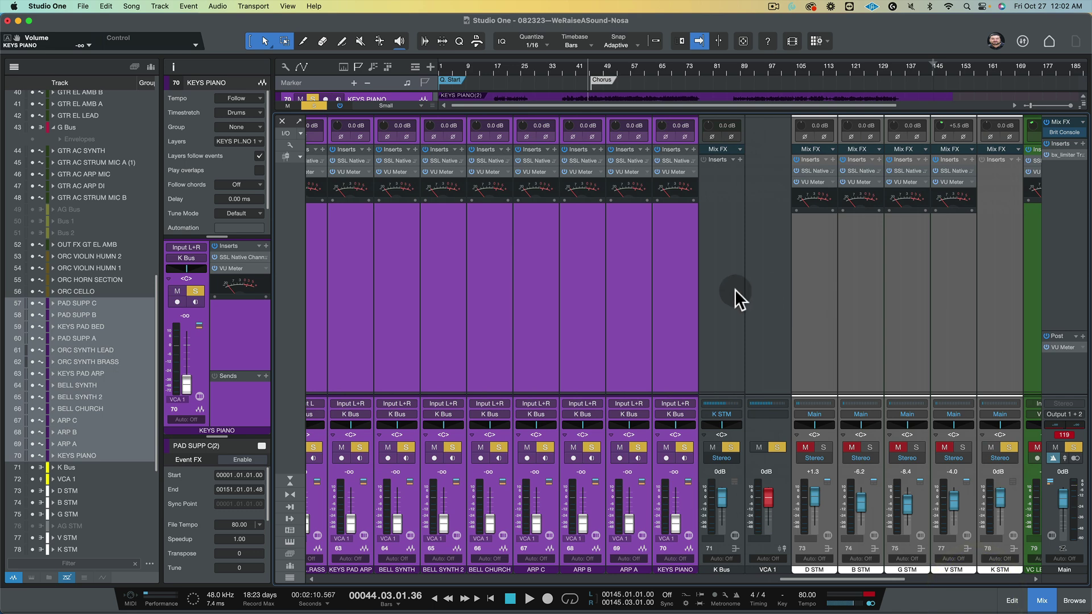
scroll(435, 334, "left", 6)
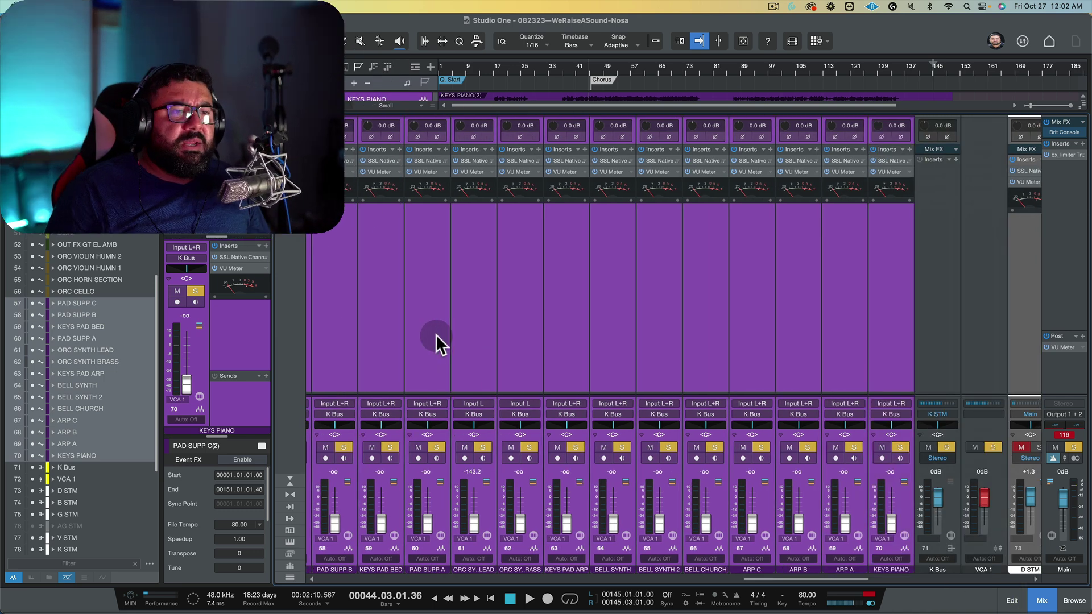
left_click(385, 353)
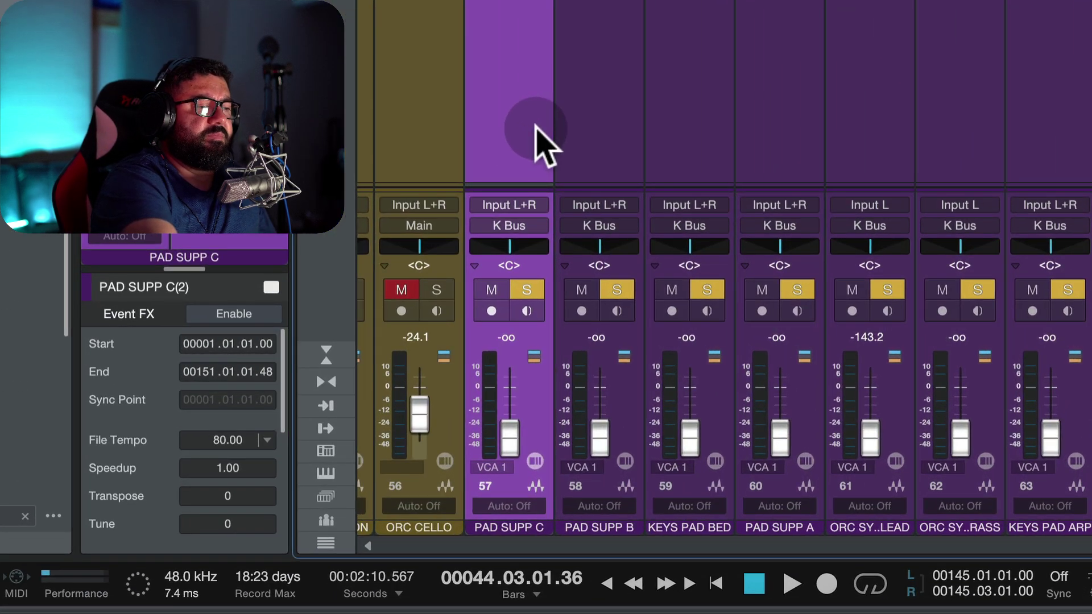
- During playback, raise PAD SUPP C to about -26 dB and step through the pad and synth channels
key("space")
key("space")
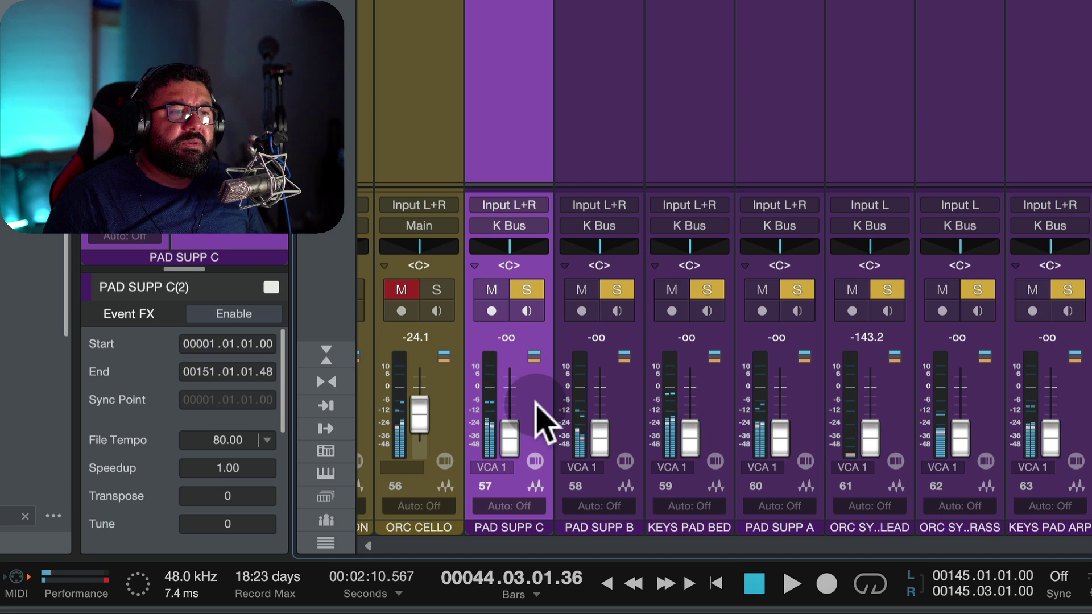
left_click_drag(521, 394, 511, 446)
key("space")
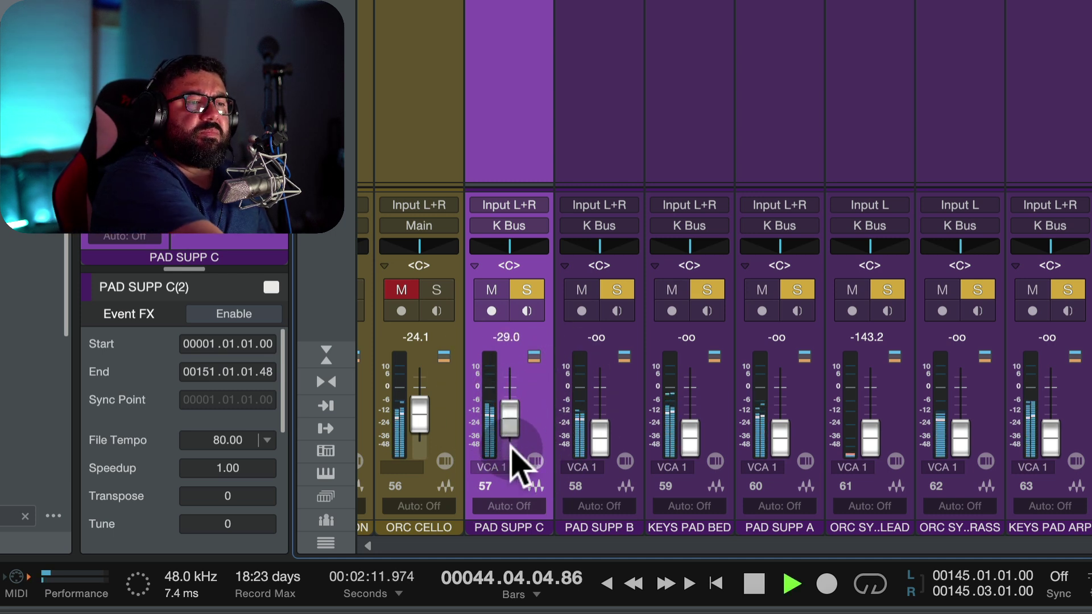
key("Down")
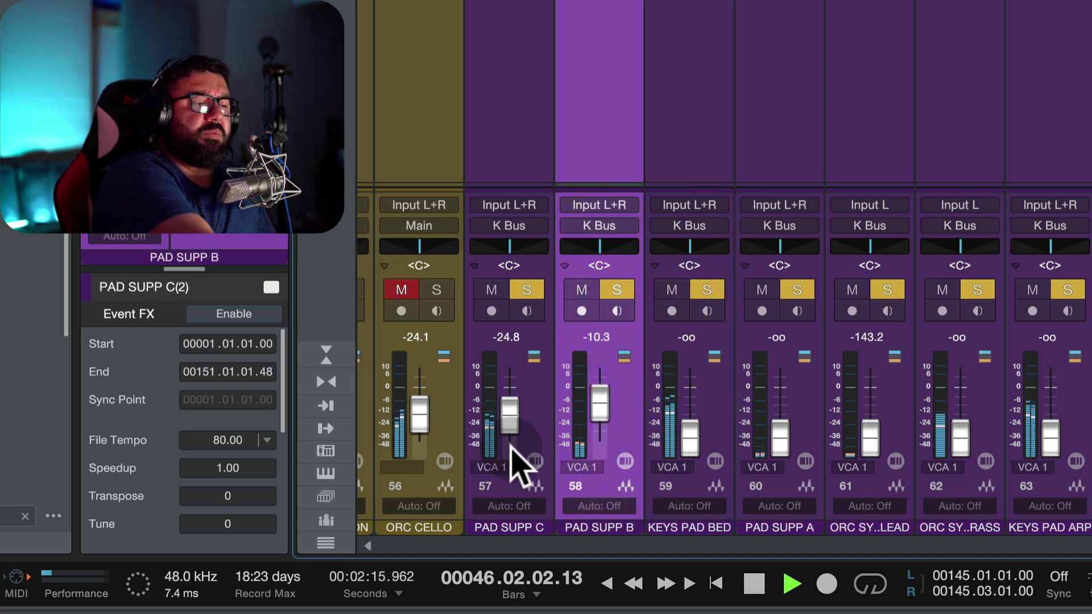
key("Down")
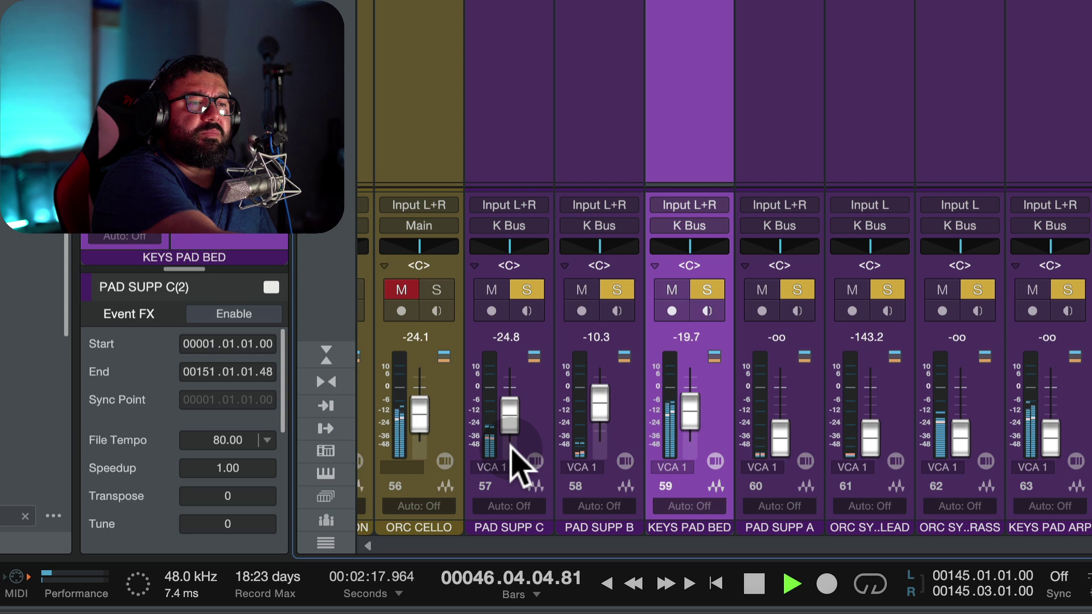
key("Down")
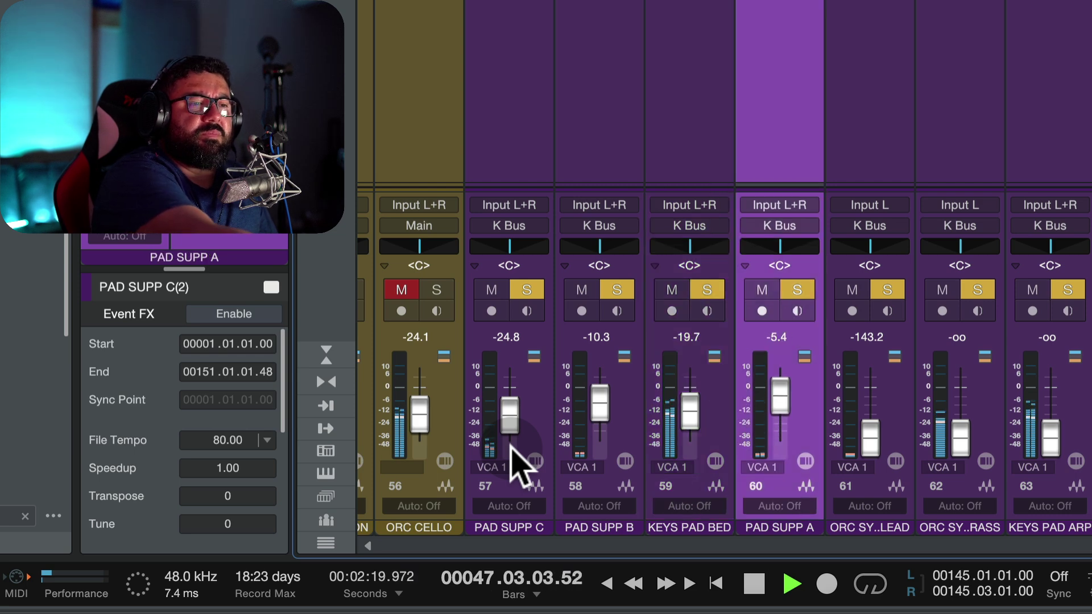
key("Down")
key("Down")
key("Down")
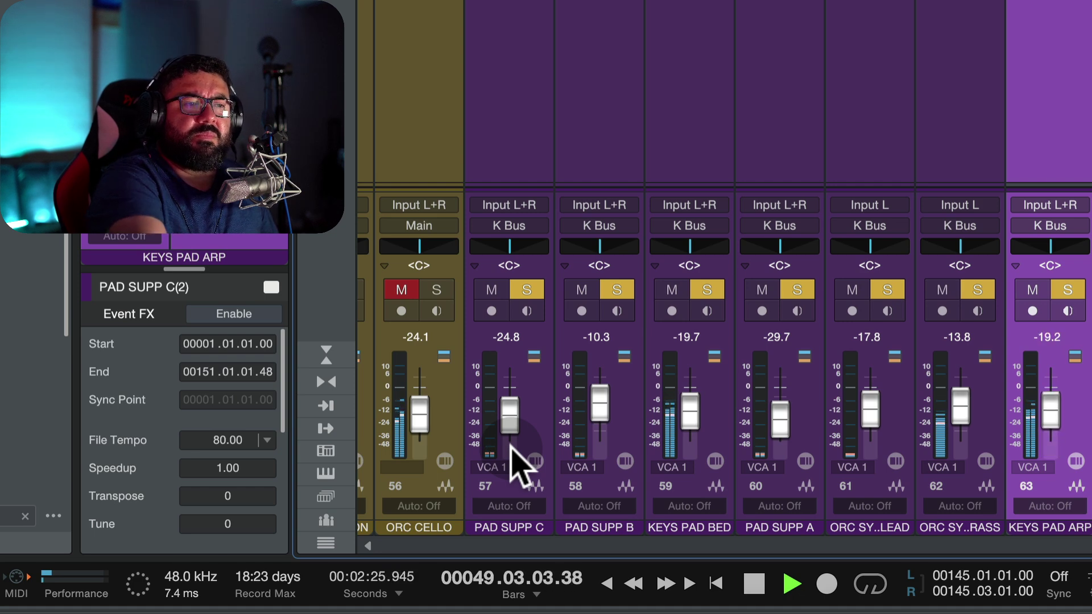
key("Down")
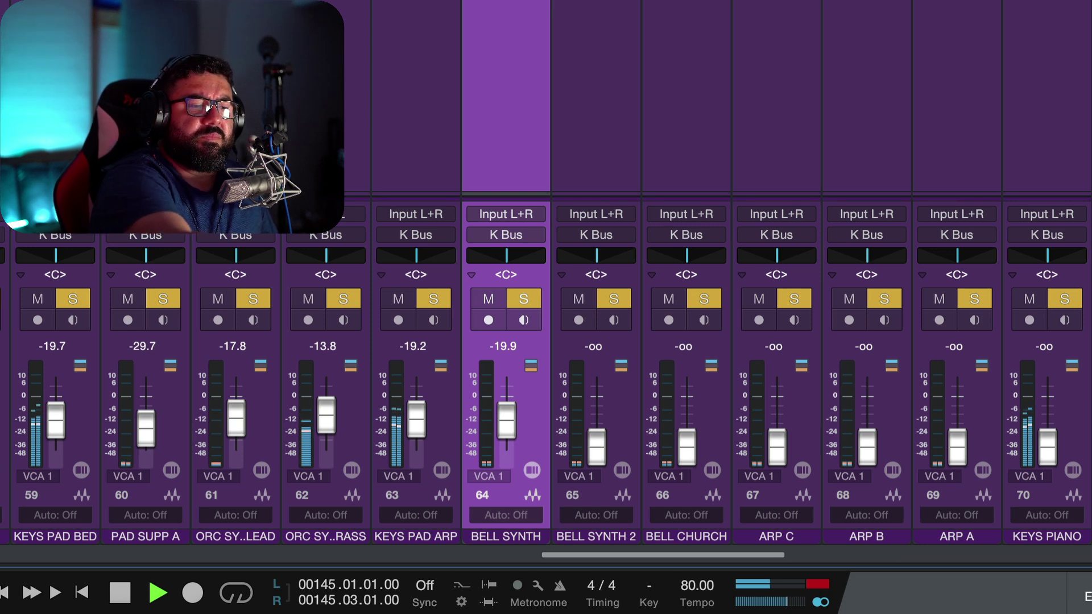
- Pull KEYS PAD BED to silence, channel 62 to about -82.7, then stop and return to the arrangement
left_click(1046, 536)
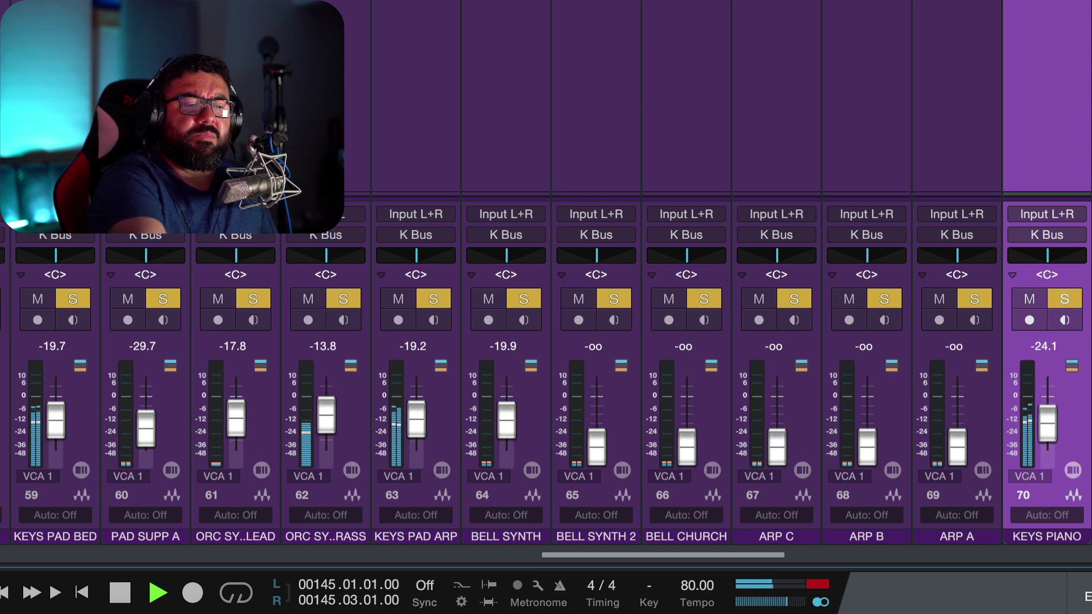
left_click(56, 536)
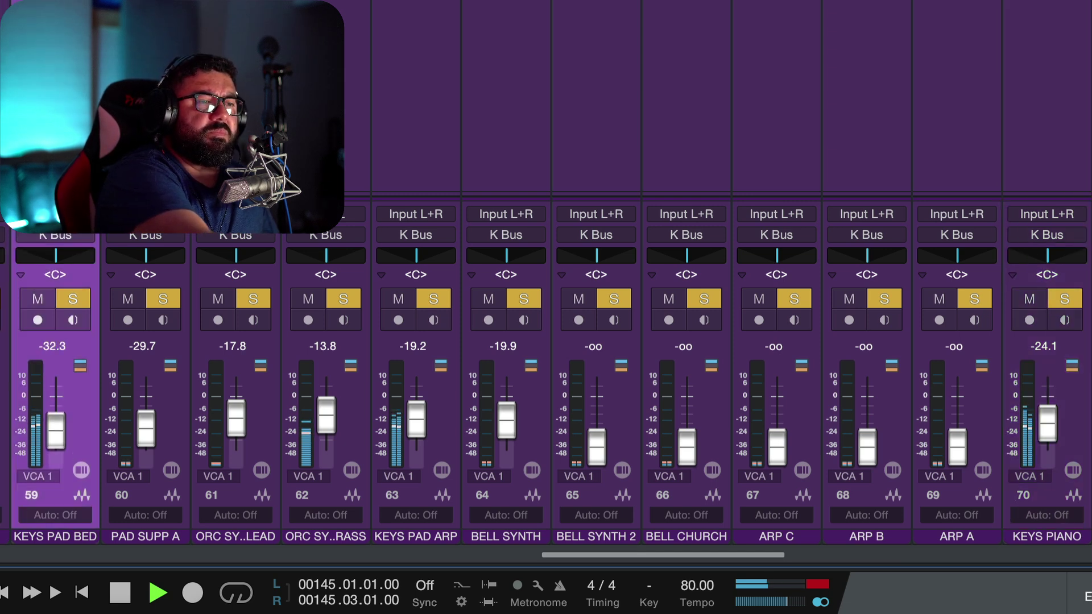
left_click_drag(55, 419, 56, 449)
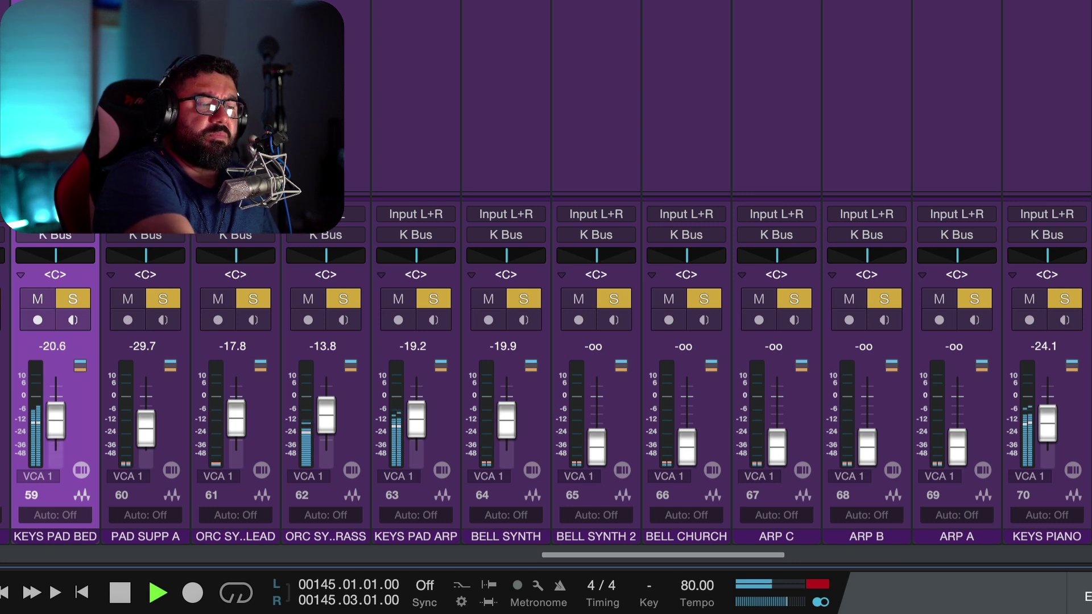
left_click_drag(325, 418, 326, 446)
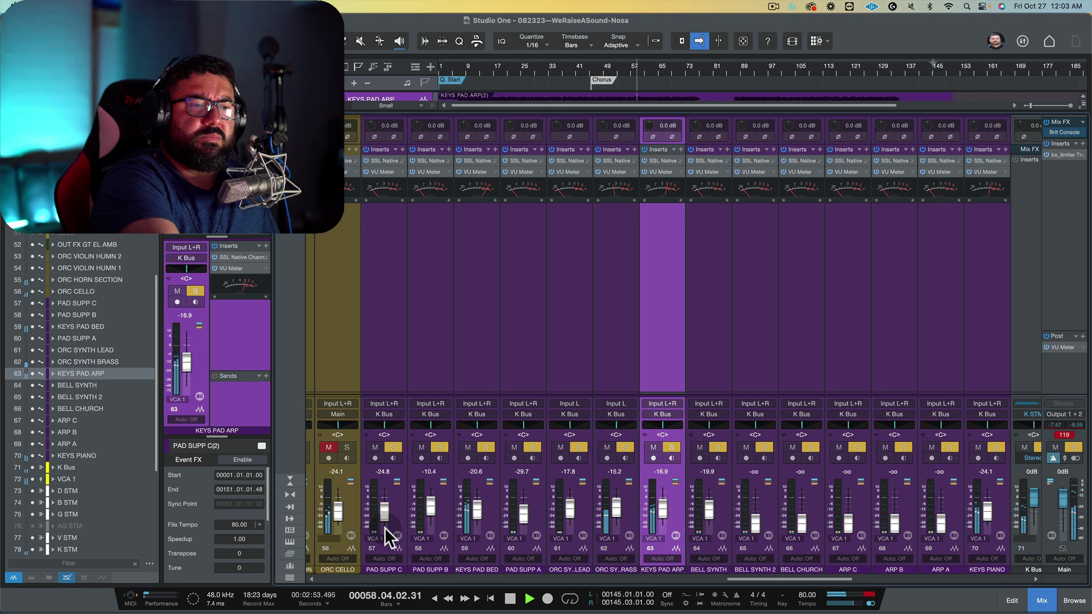
key("space")
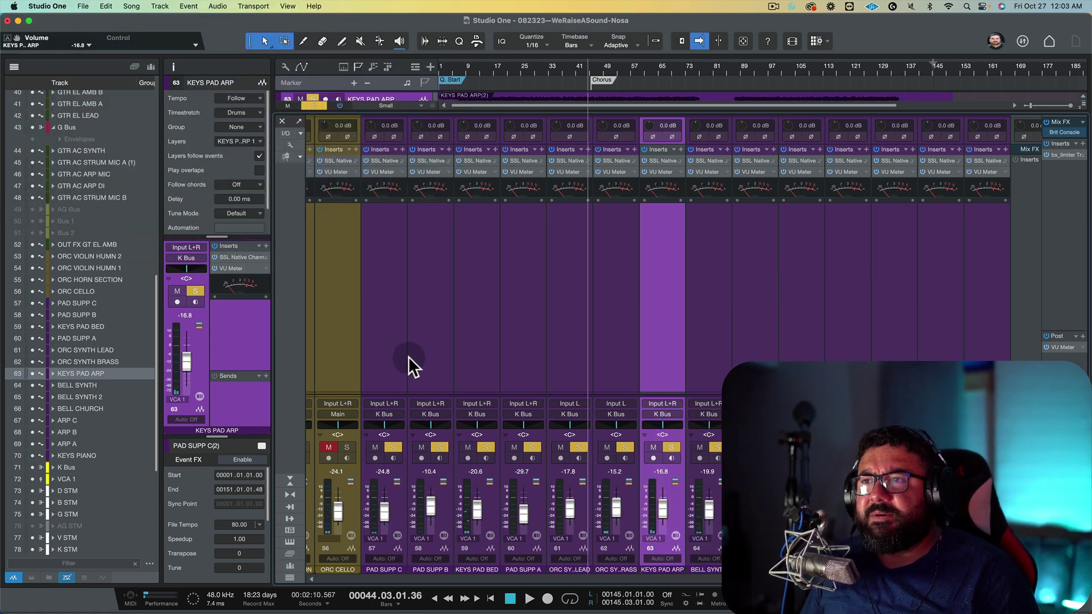
key("F3")
- Clear all solos and play PAD SUPP C soloed to audition it
scroll(475, 377, "up", 10)
scroll(506, 370, "down", 5)
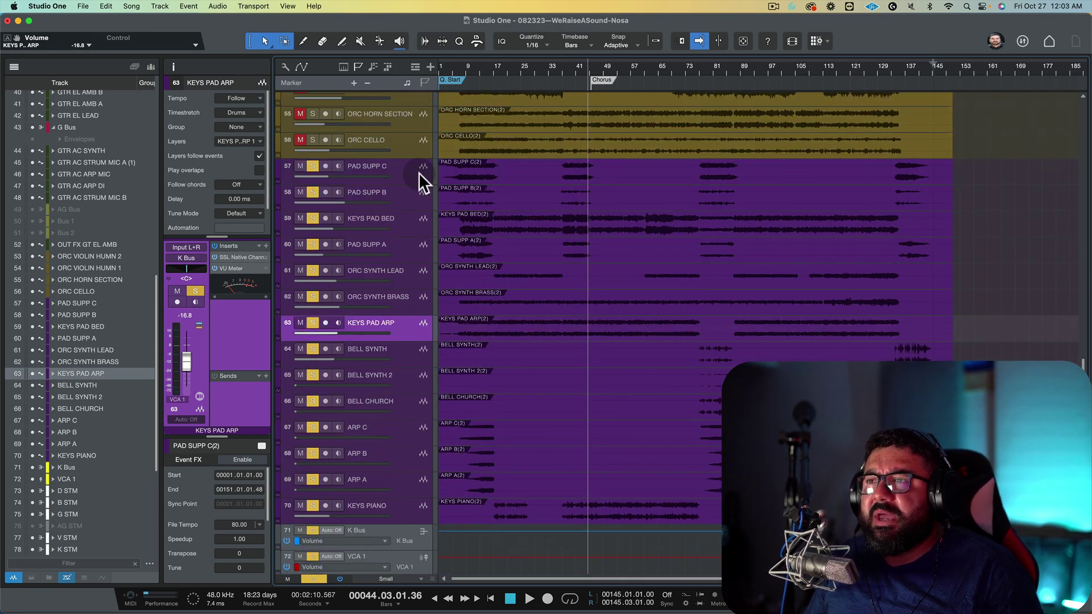
left_click(418, 169)
key("space")
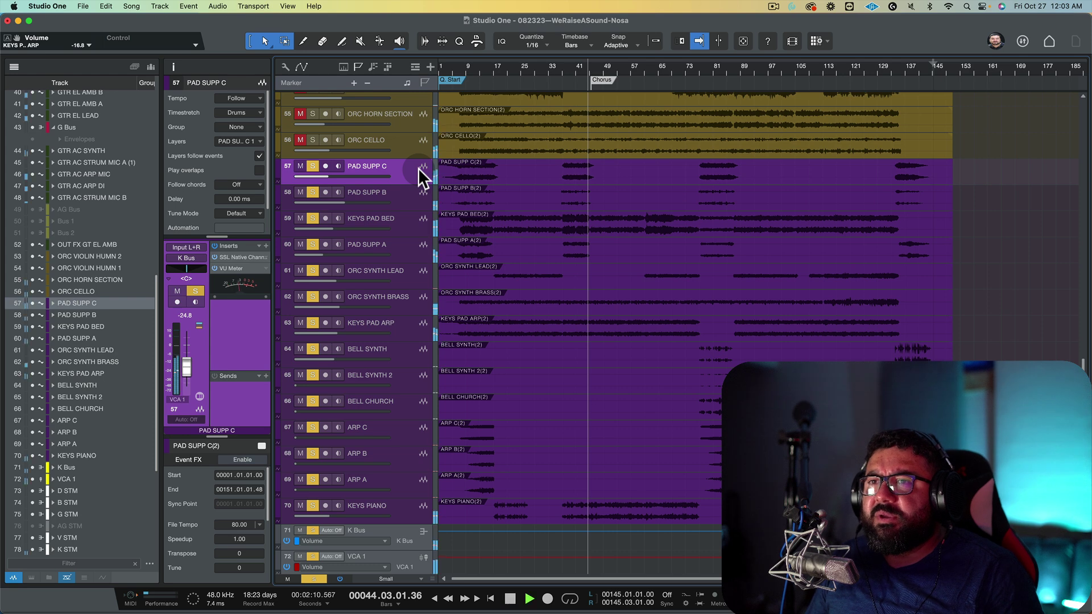
key("space")
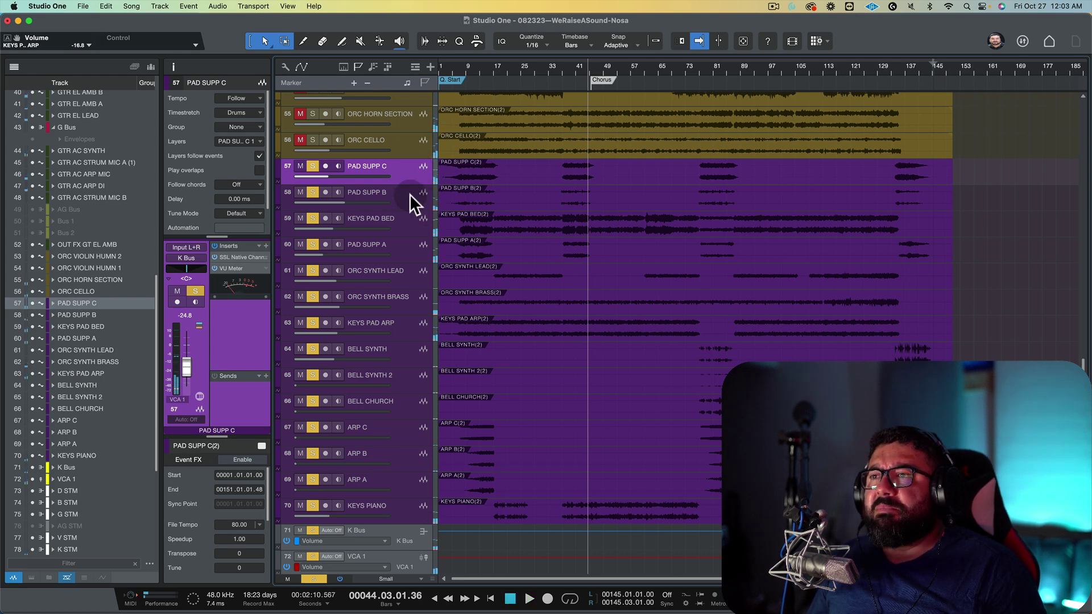
left_click(409, 193)
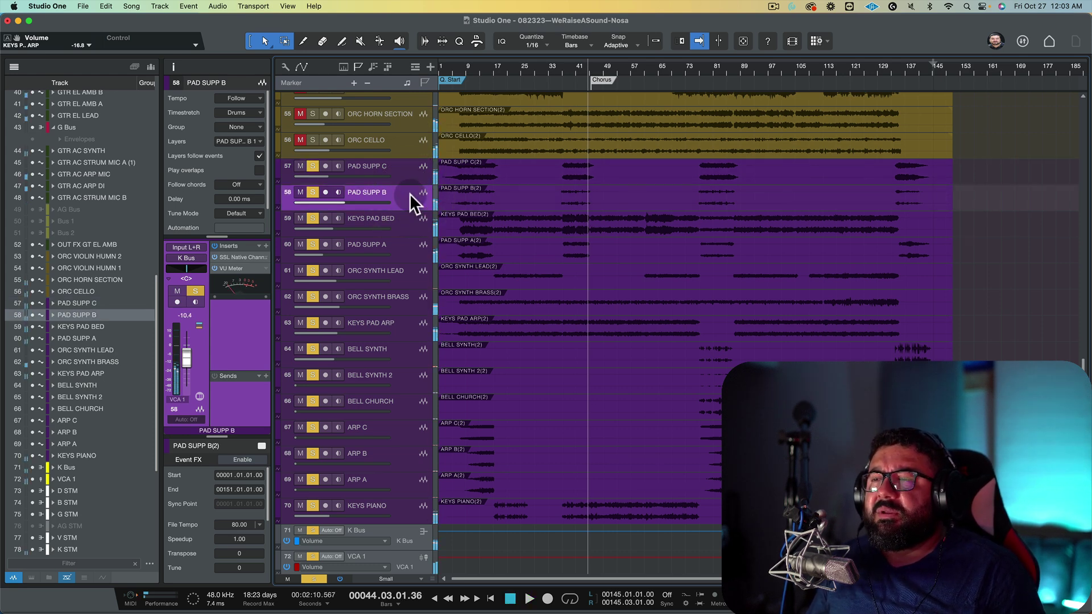
left_click(403, 169)
left_click(313, 166)
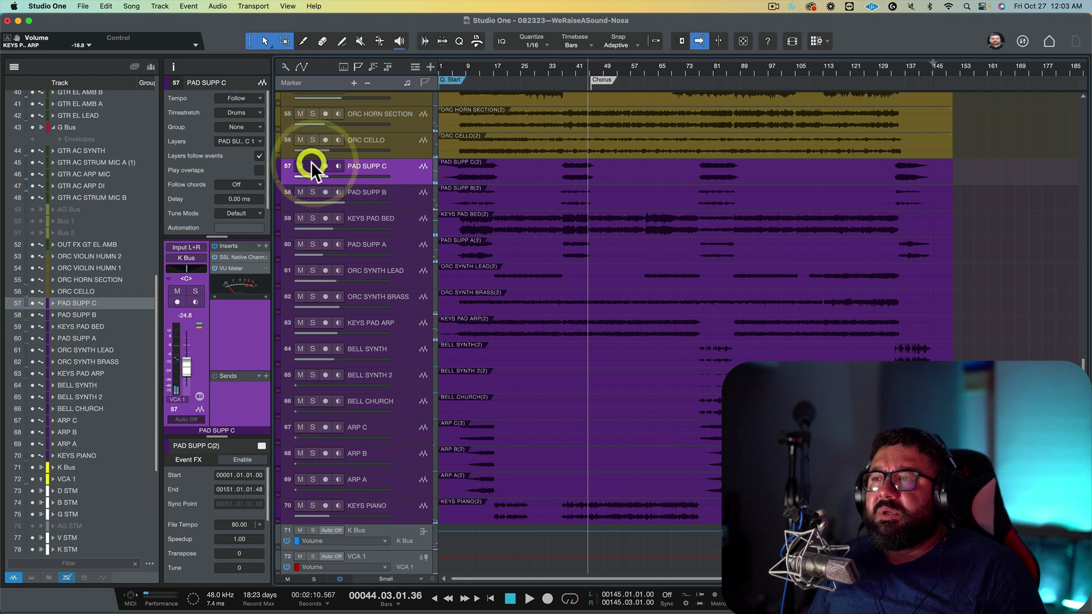
left_click(313, 166)
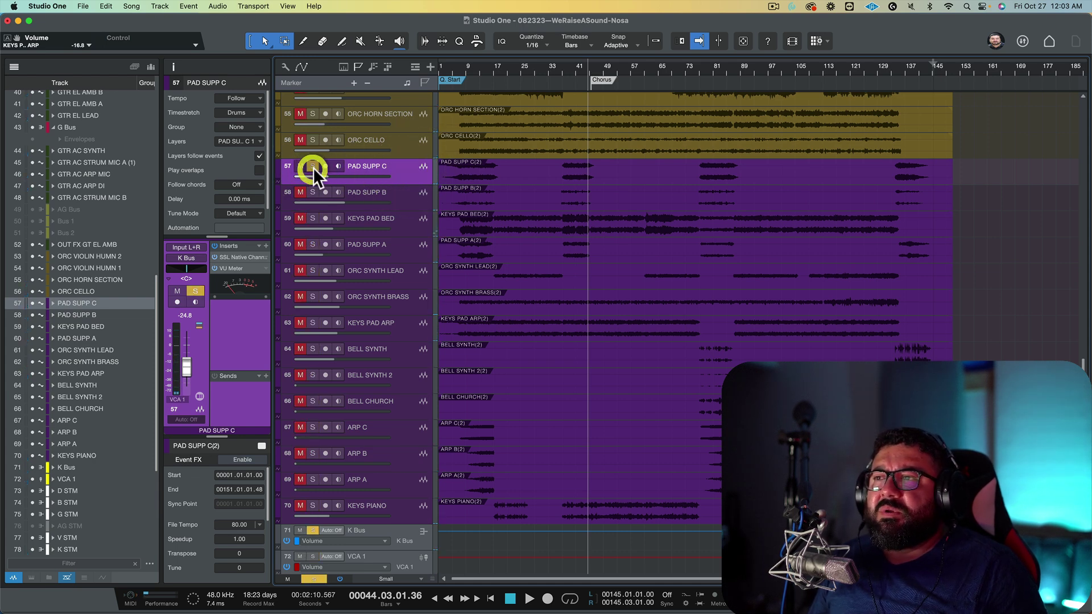
key("space")
- Solo PAD SUPP B from around bar 39 and pan it hard left
left_click(402, 171)
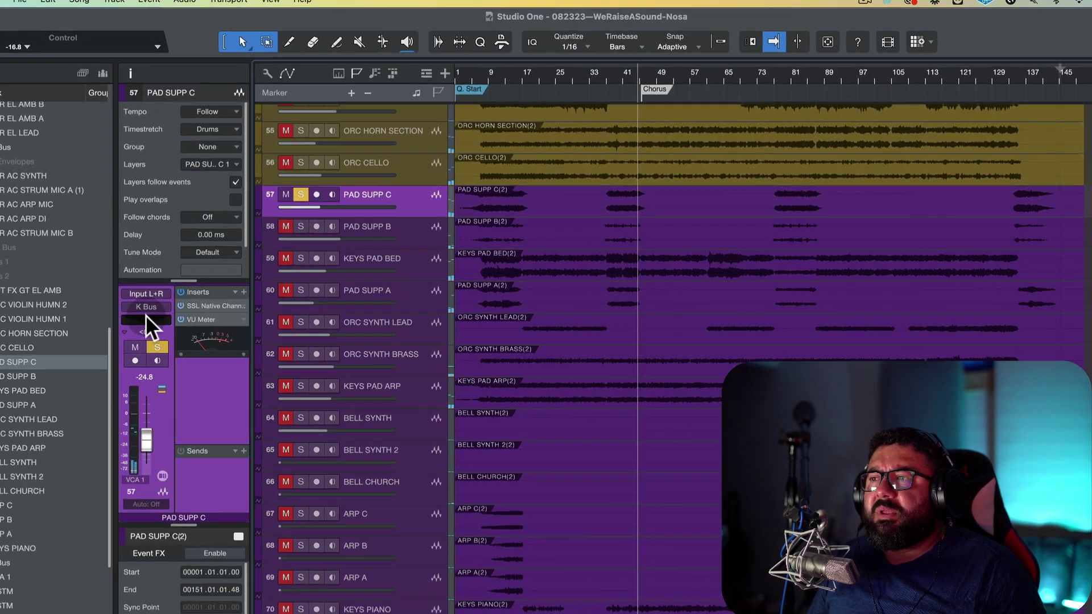
left_click(299, 337)
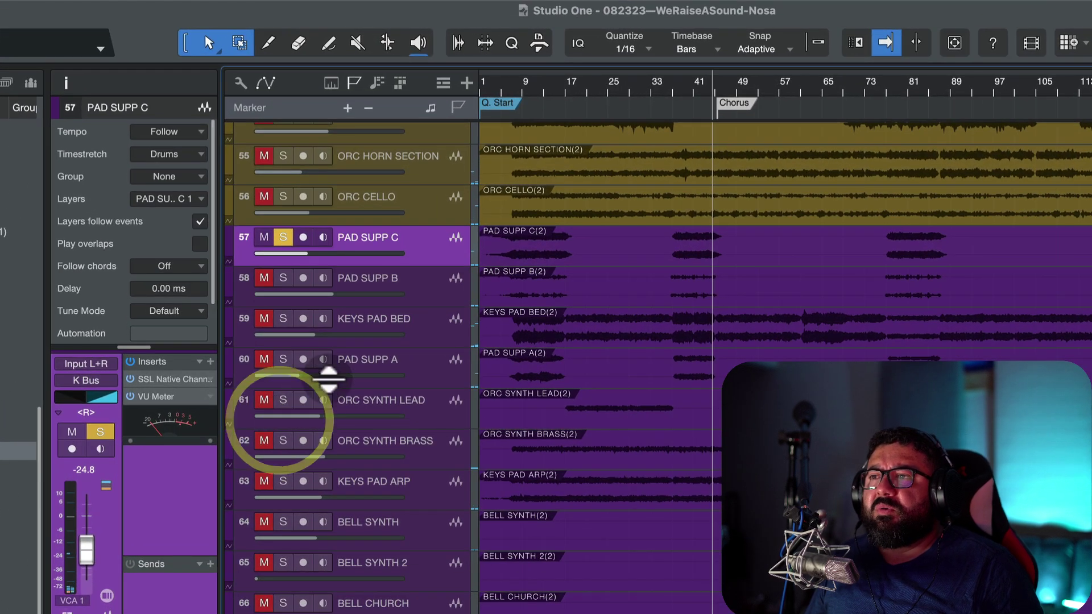
left_click(301, 195)
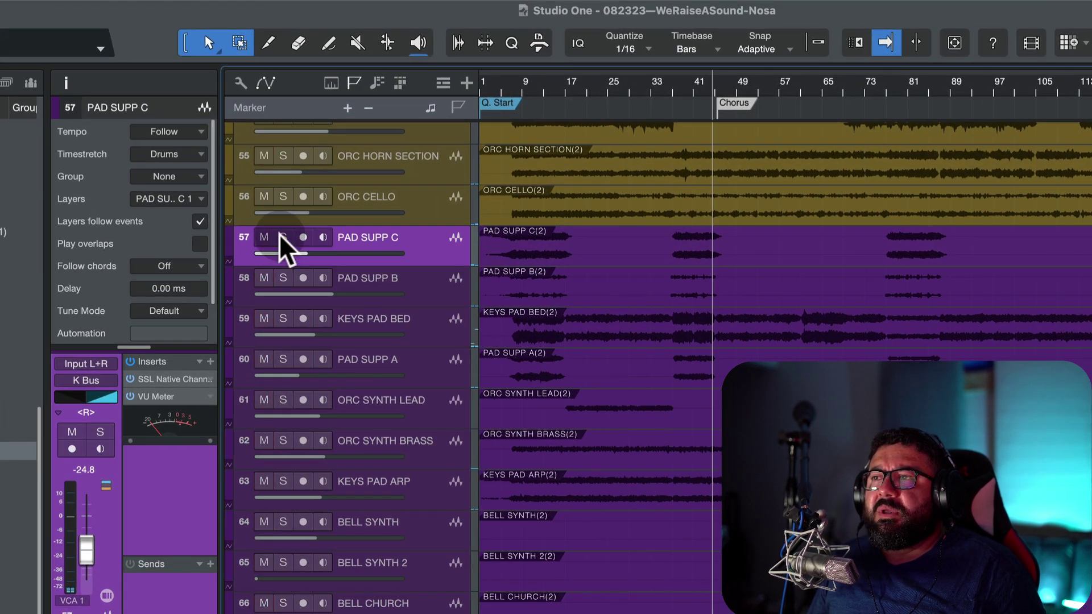
left_click(282, 277)
left_click(419, 278)
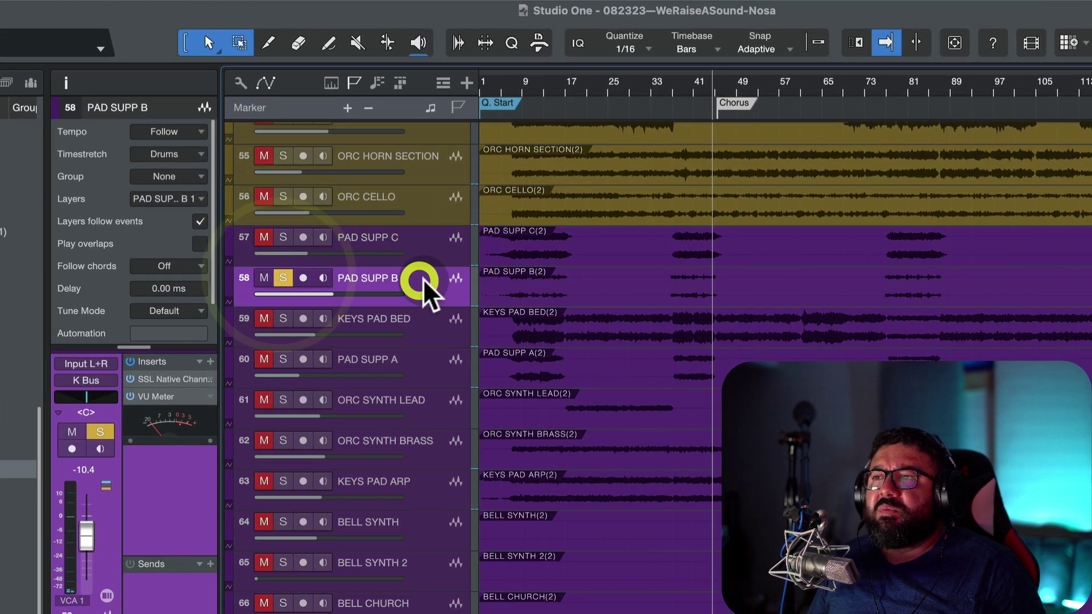
left_click(685, 83)
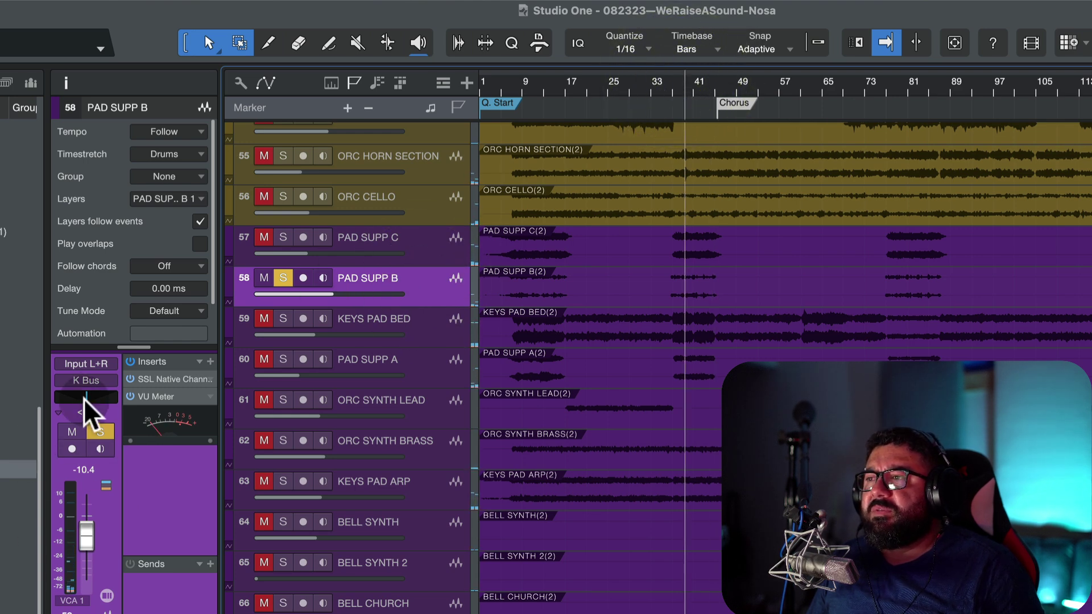
left_click_drag(86, 397, 5, 405)
- Audition KEYS PAD BED and PAD SUPP A soloed, keeping KEYS PAD BED's pan centred
left_click(421, 333)
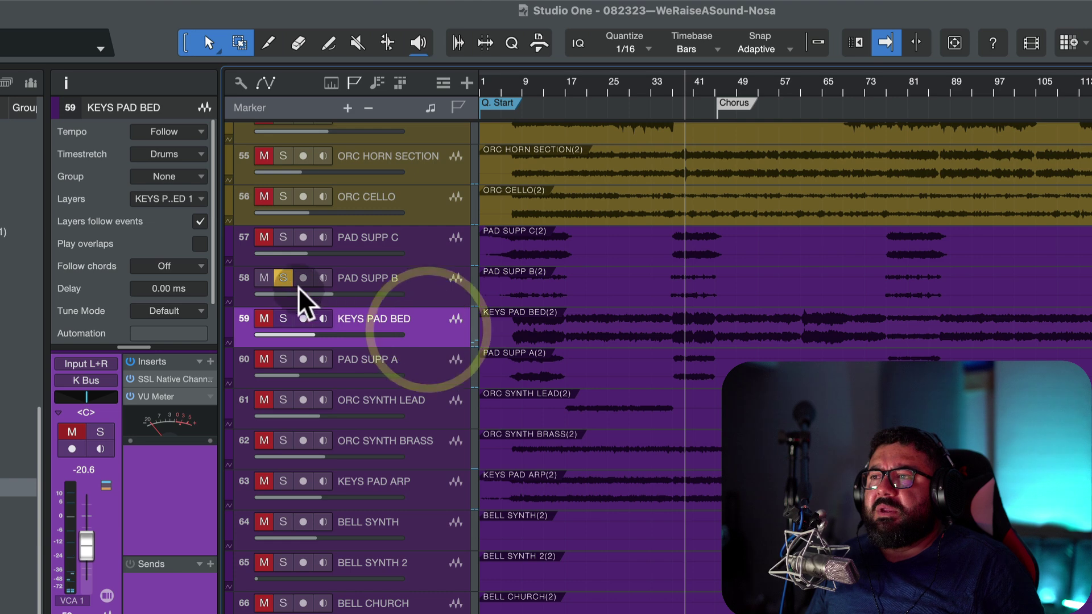
left_click(283, 277)
left_click(282, 318)
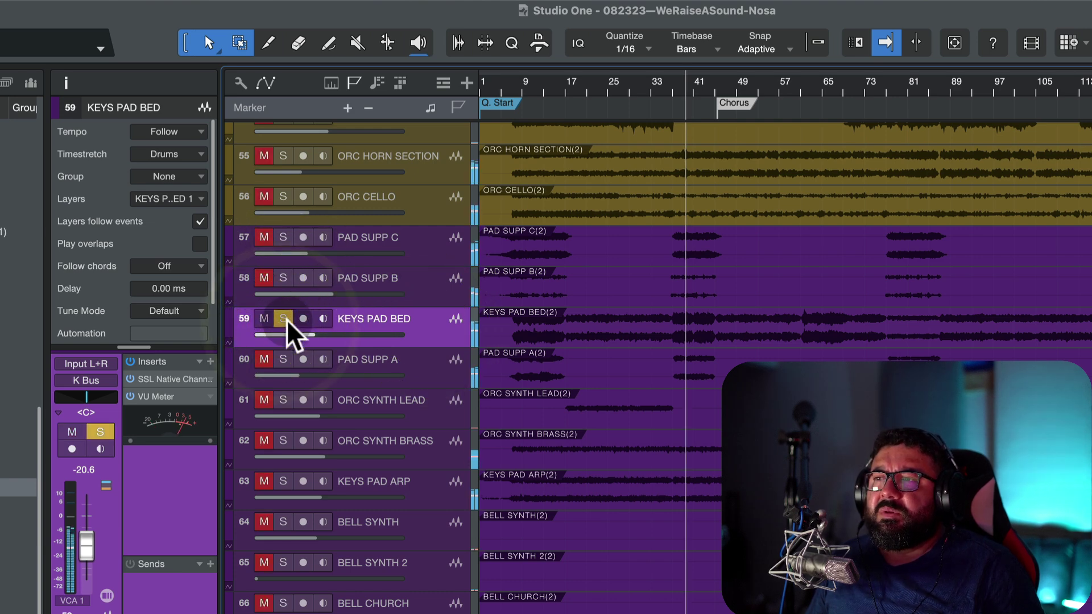
left_click(284, 320)
left_click(284, 319)
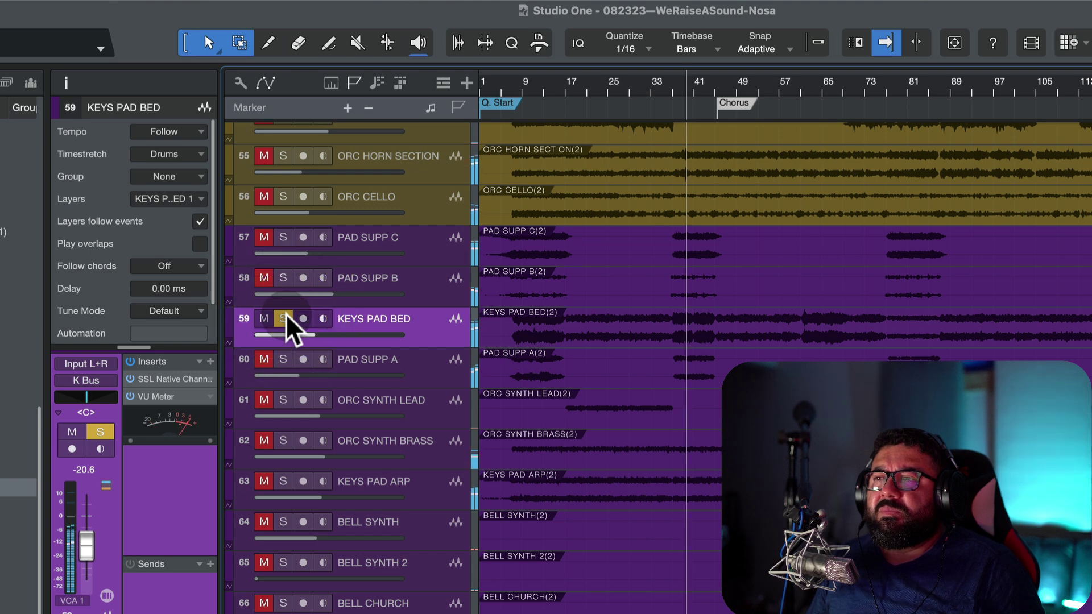
left_click(283, 319)
left_click(282, 359)
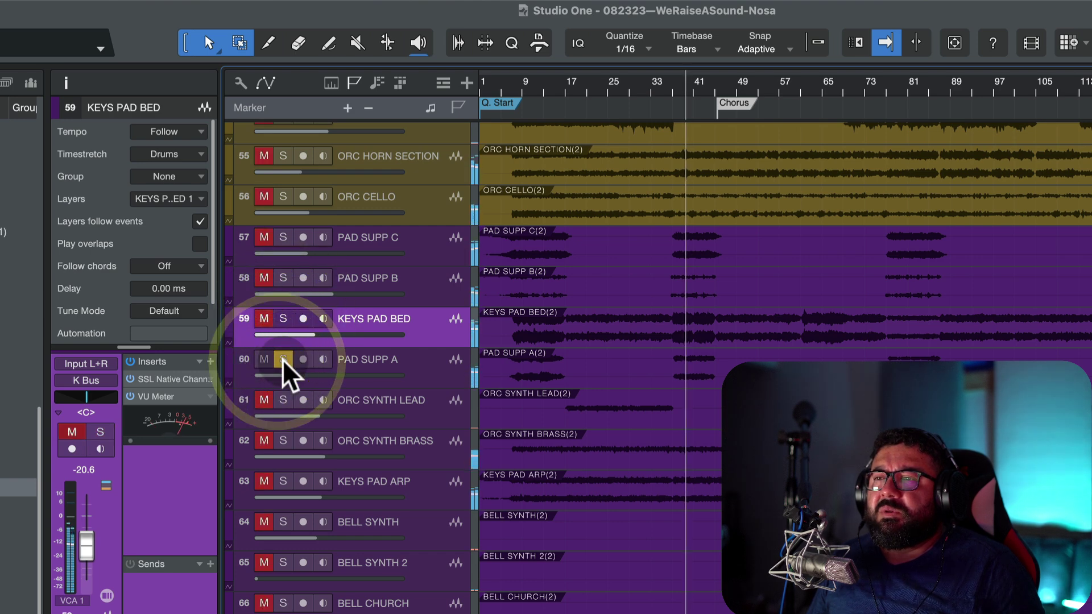
left_click(282, 354)
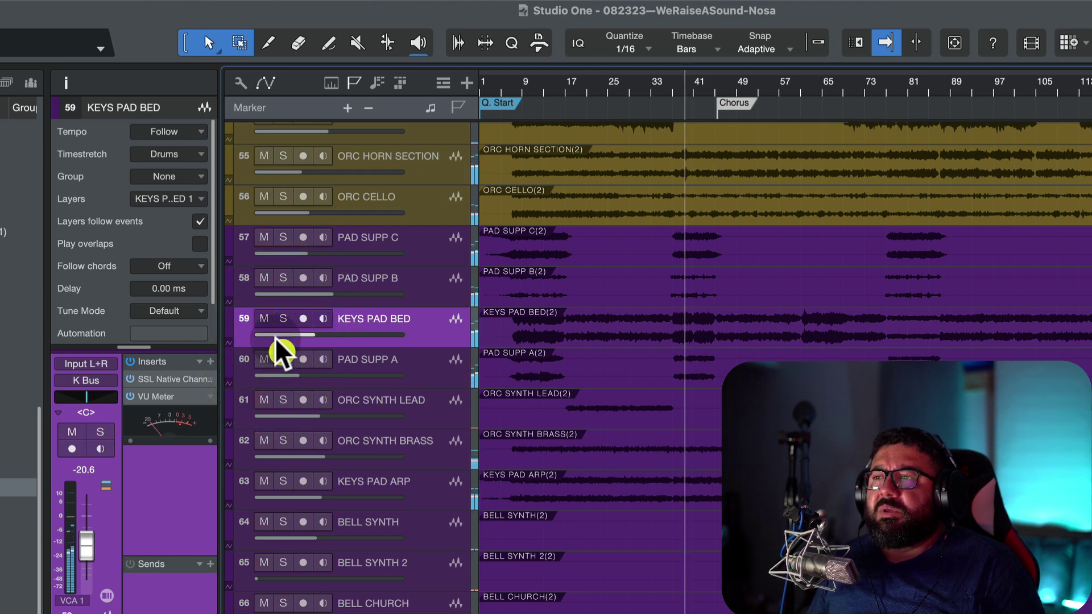
left_click(399, 328)
left_click_drag(86, 399, 98, 401)
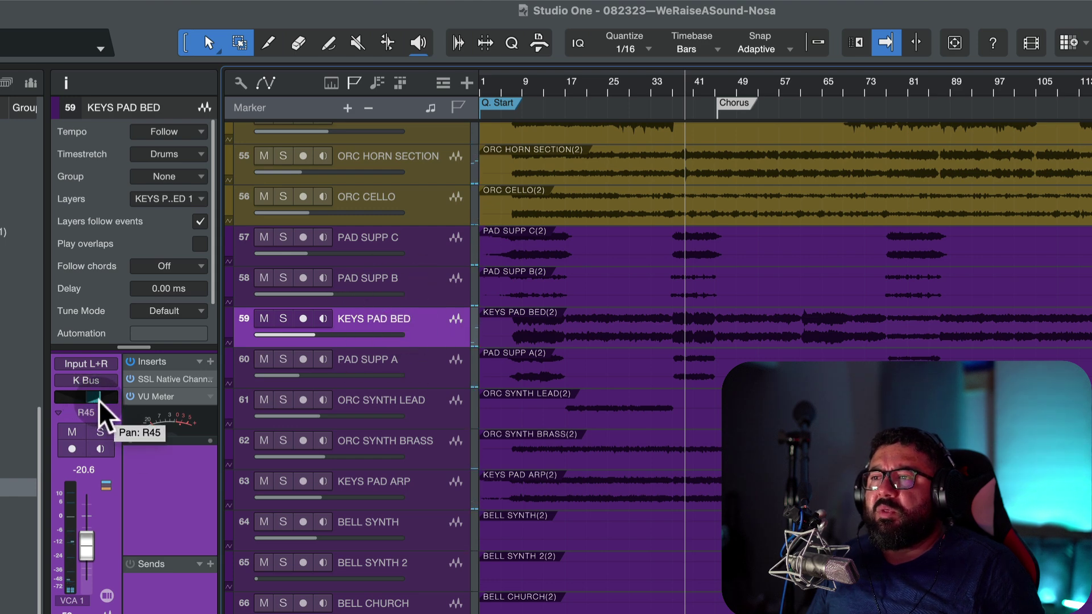
left_click(86, 398, "alt")
- Pan PAD SUPP A to the left and resume playback
left_click(419, 360)
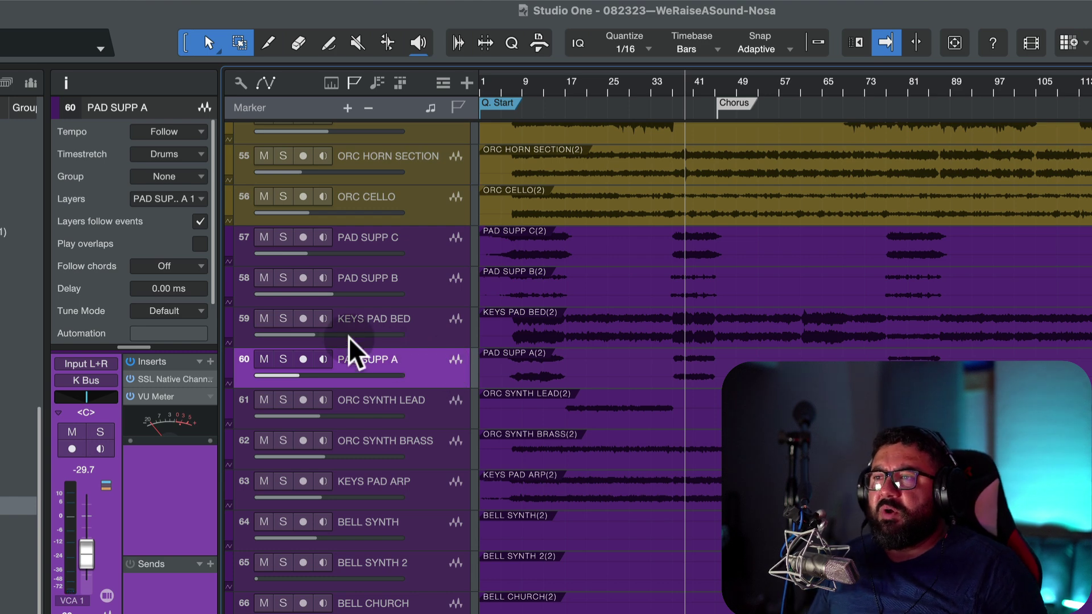
left_click(423, 375)
left_click(456, 379)
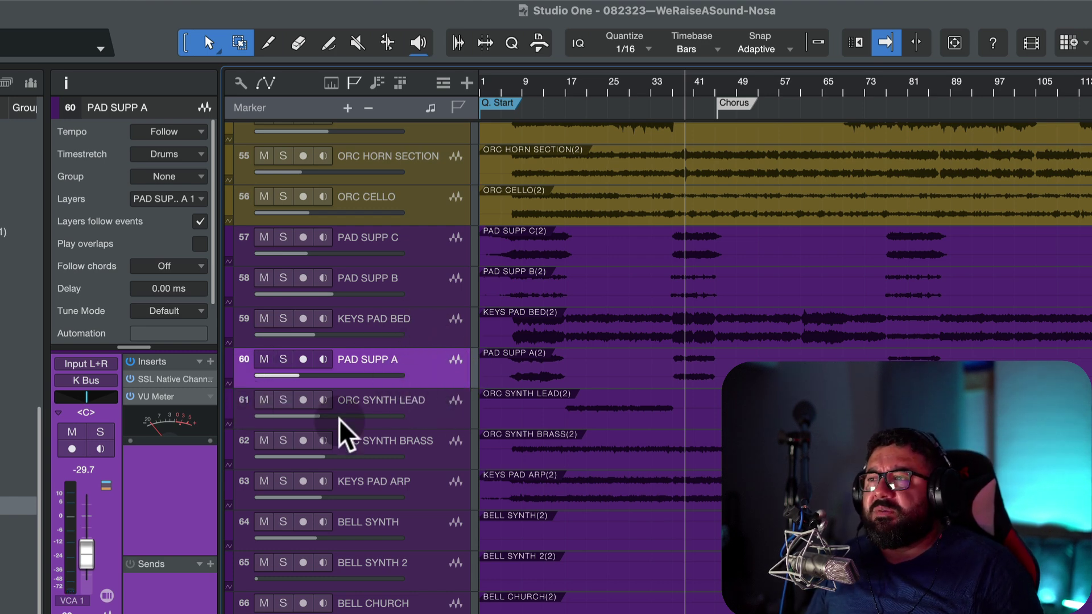
left_click(196, 468)
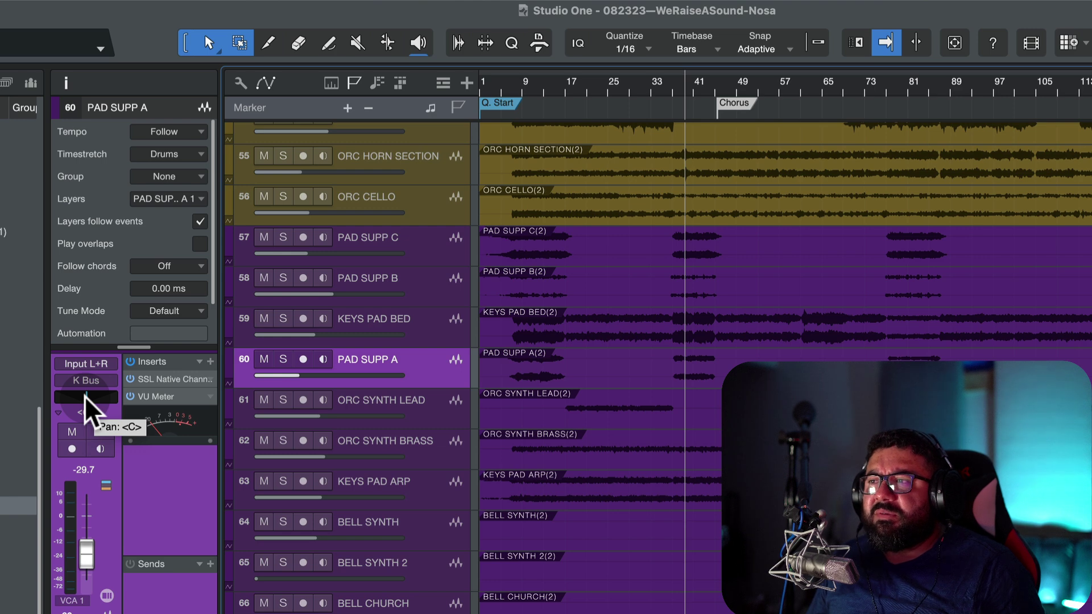
left_click_drag(85, 394, 19, 393)
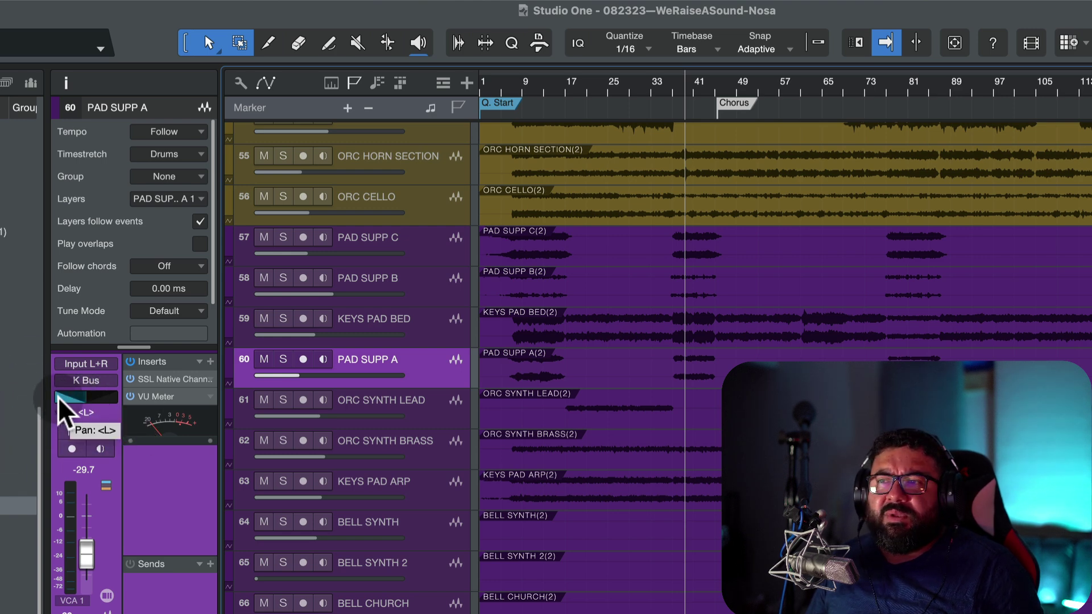
key("space")
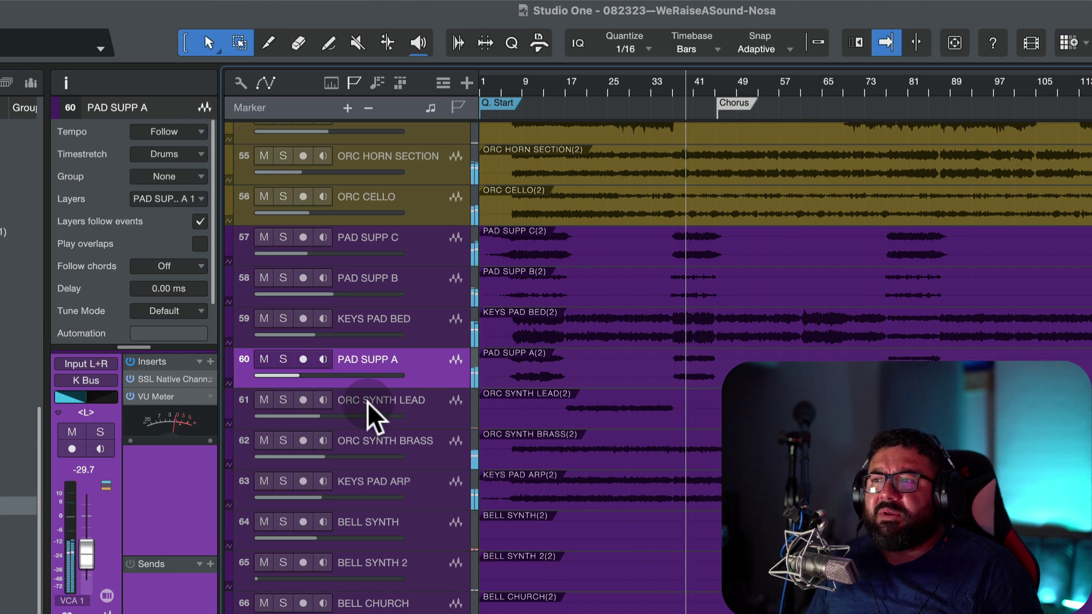
left_click(417, 403)
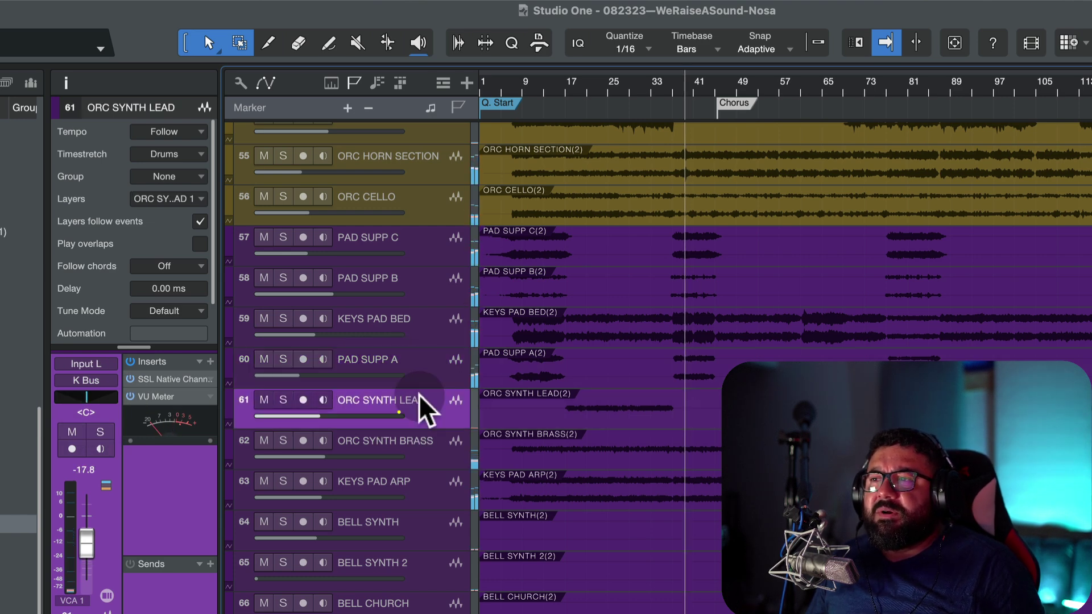
- From about bar 19, audition ORC SYNTH LEAD soloed and pan it right to R29
left_click(586, 84)
left_click(283, 399)
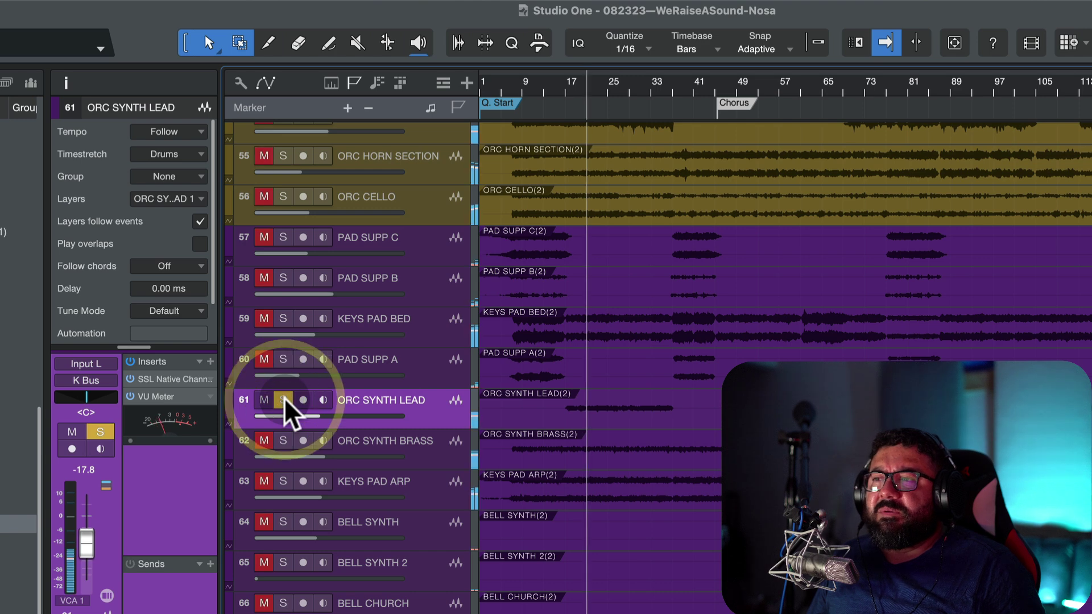
left_click(283, 400)
left_click(390, 399)
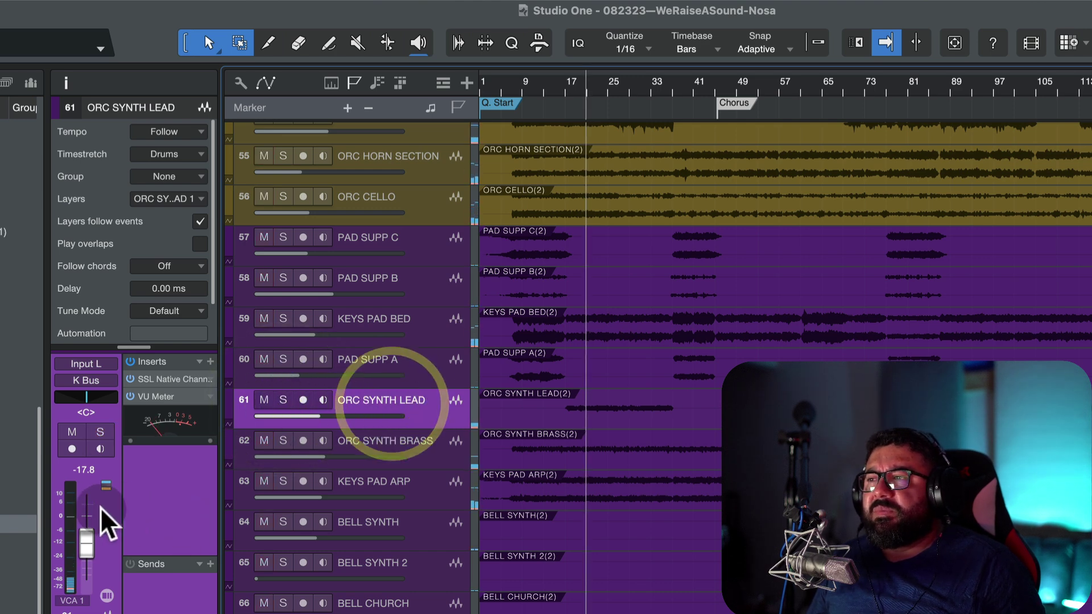
left_click_drag(88, 396, 94, 398)
left_click(95, 397)
left_click(410, 405)
- Check ORC SYNTH BRASS on its own and pan it to the left
left_click(425, 457)
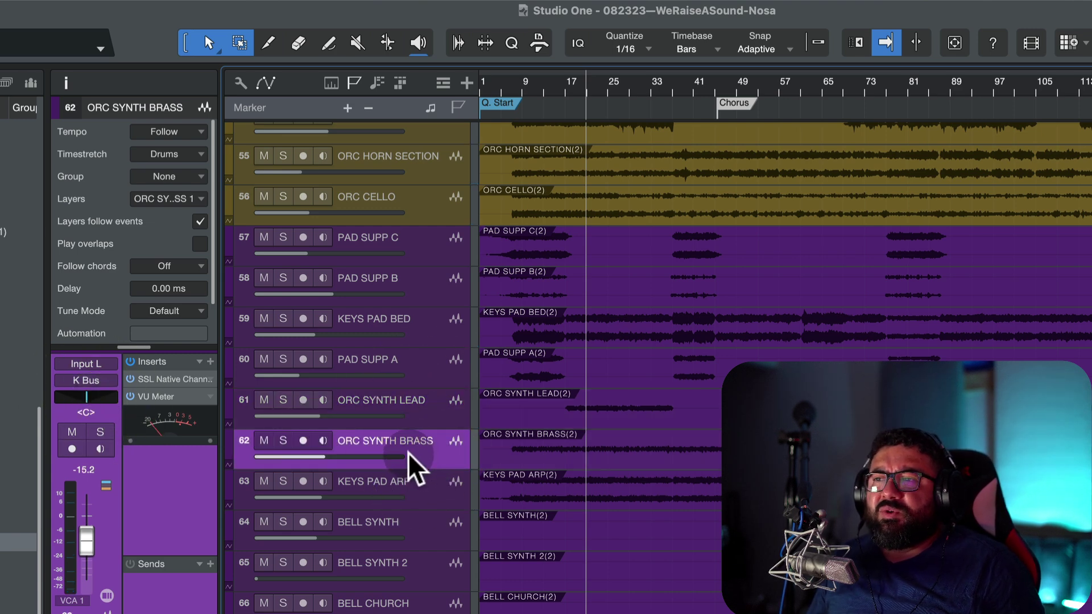
left_click(438, 443)
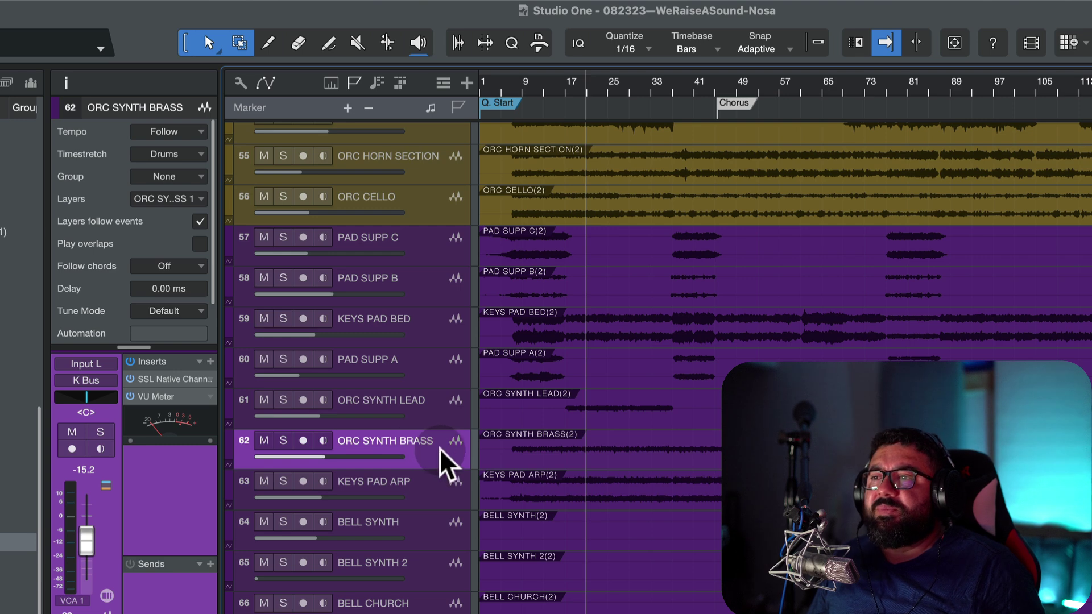
left_click(283, 441)
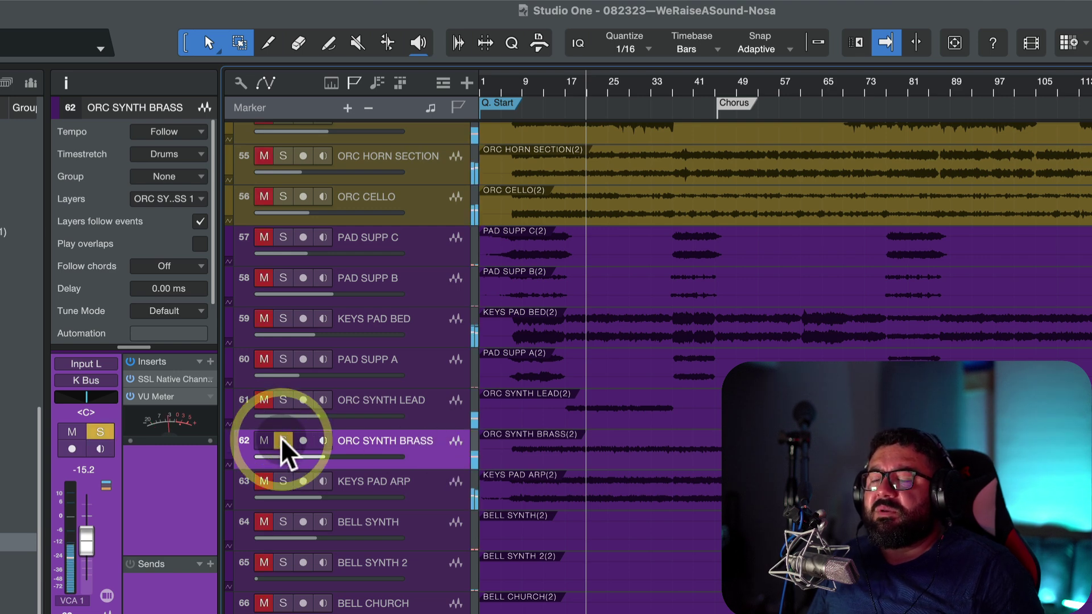
left_click(283, 442)
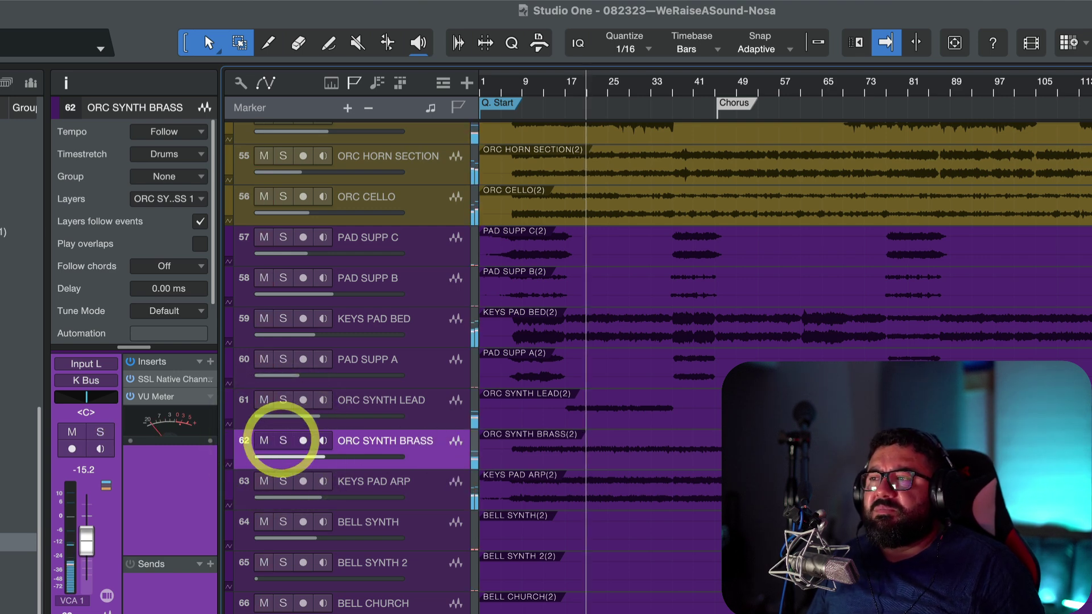
left_click_drag(84, 397, 72, 401)
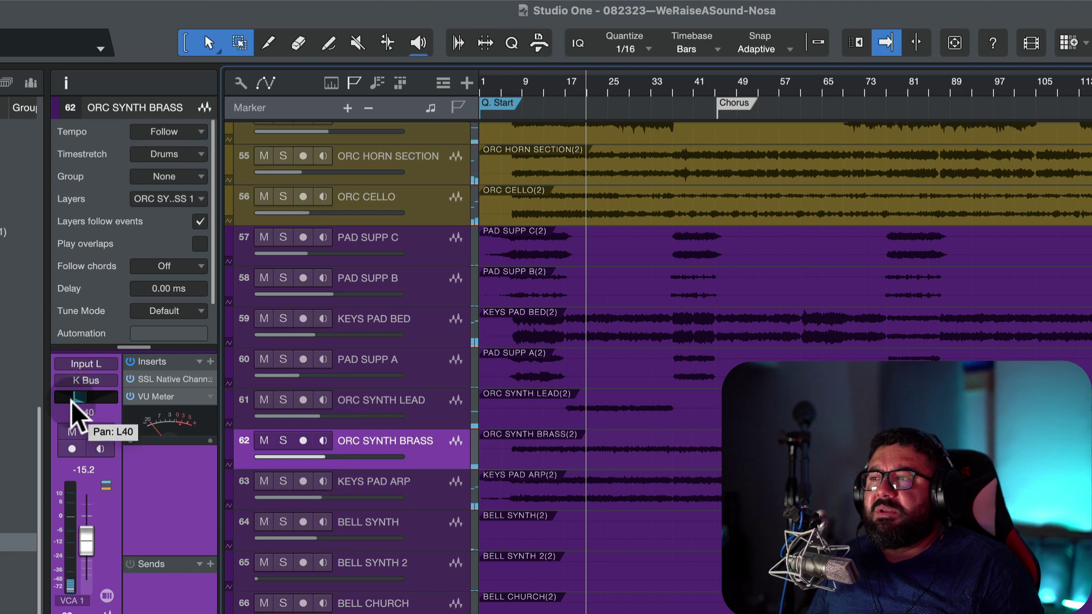
- Solo KEYS PAD ARP to hear it alone and pan it to L51
left_click(426, 492)
left_click(285, 482)
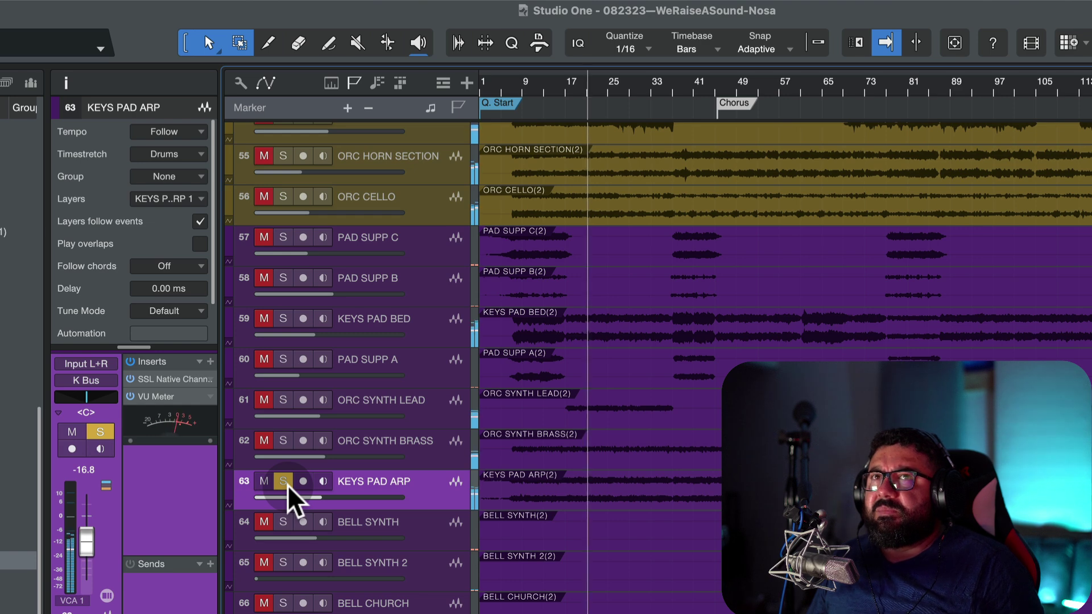
left_click(283, 483)
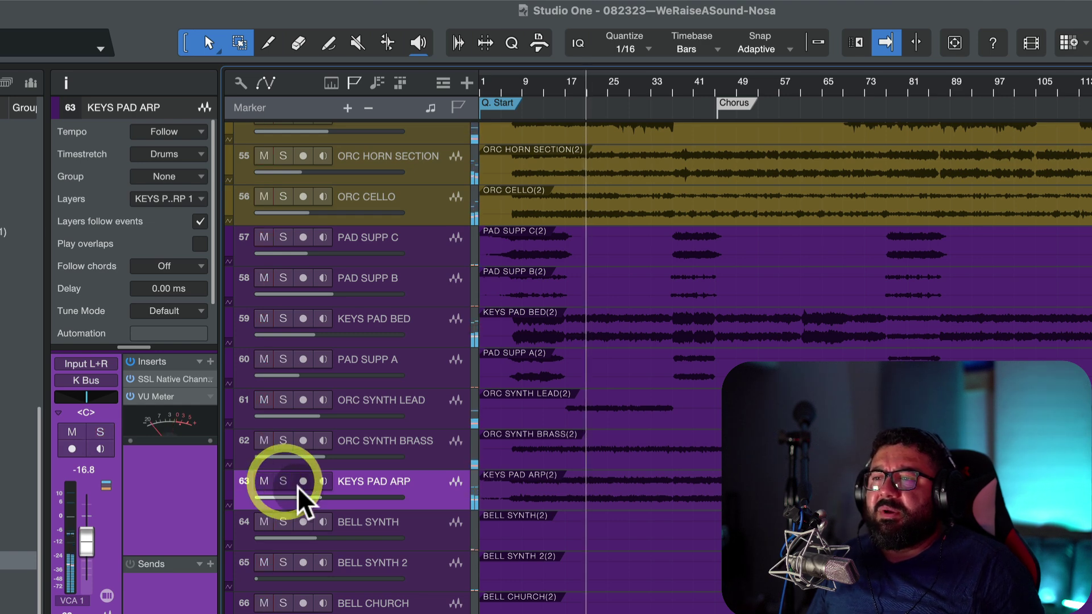
scroll(418, 474, "down", 2)
scroll(421, 469, "down", 2)
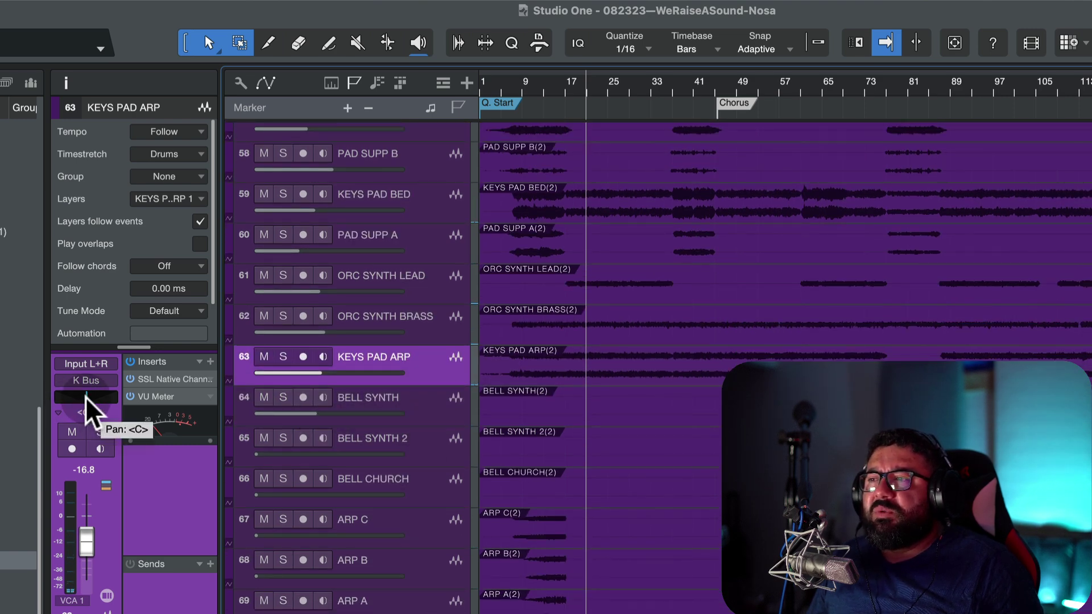
mouse_move(86, 403)
left_mouse_down()
mouse_move(100, 405)
mouse_move(54, 409)
mouse_move(79, 410)
mouse_move(68, 403)
left_mouse_up()
left_click(283, 356)
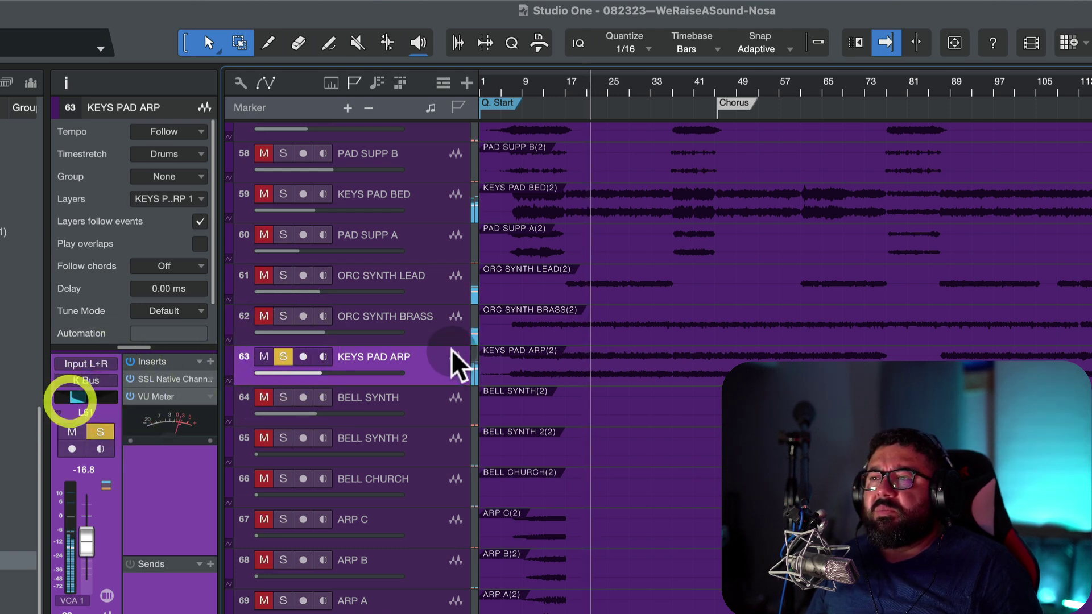
left_click(434, 360)
- Audition BELL SYNTH alone around bar 78, then pan it hard right
left_click(284, 357)
left_click(402, 398)
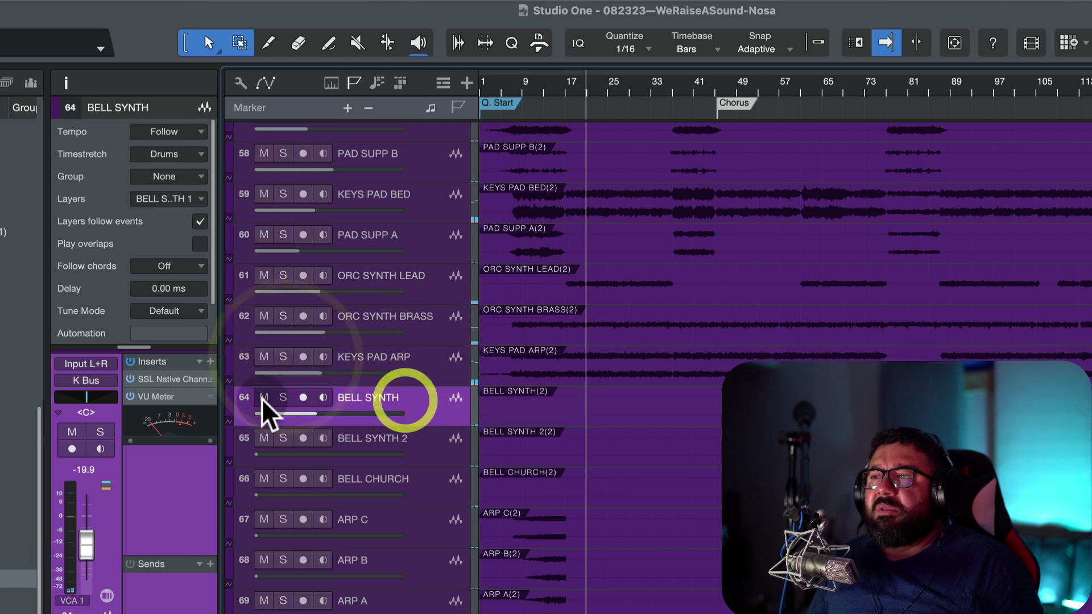
left_click(889, 92)
left_click(282, 398)
key("space")
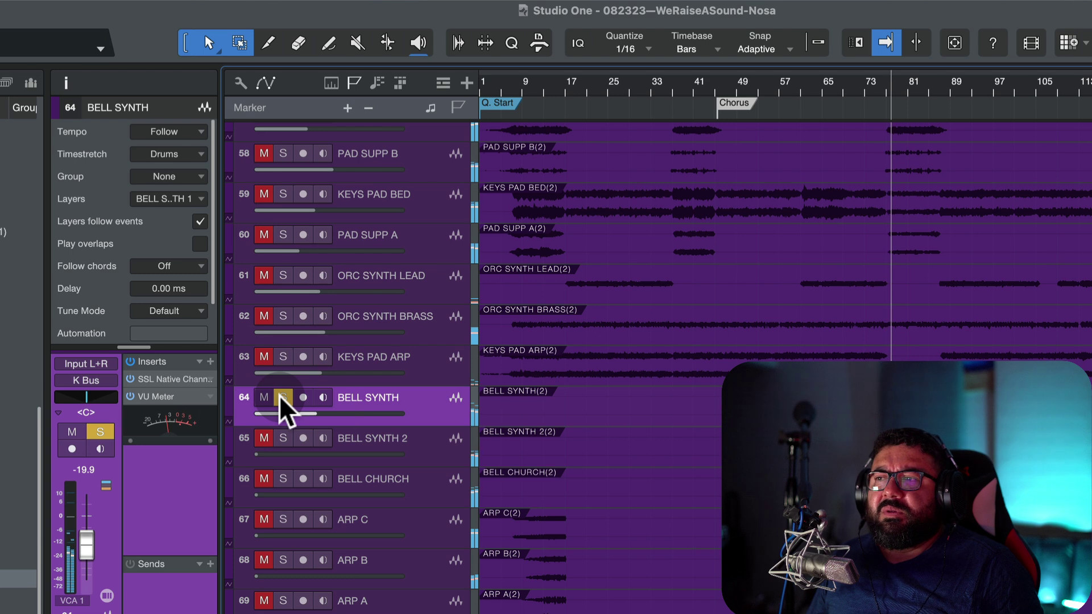
key("space")
left_click(282, 397)
left_click_drag(92, 414, 122, 421)
- Raise BELL SYNTH 2 from silence to -5.5 dB and pan it hard left while soloed
left_click(418, 443)
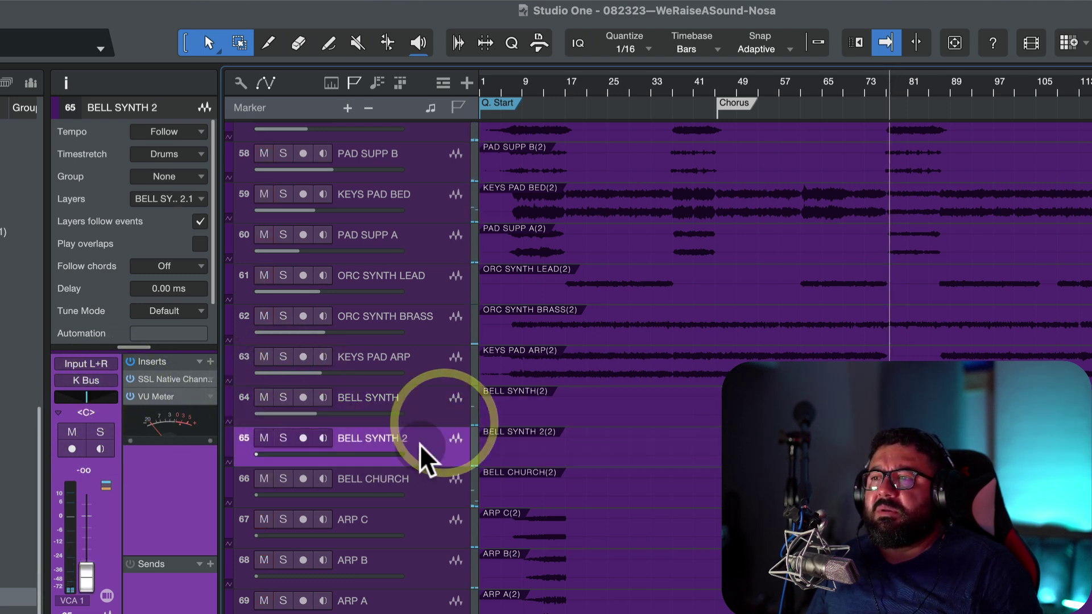
left_click(283, 439)
key("space")
left_click_drag(88, 586, 91, 524)
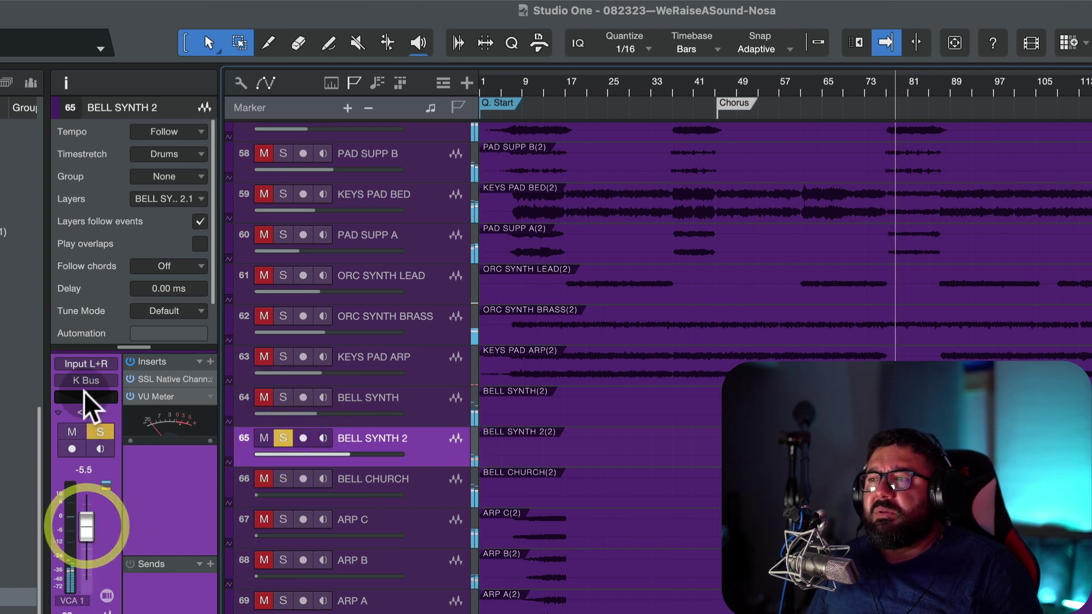
left_click_drag(83, 401, 54, 402)
left_click(282, 437)
- Set BELL CHURCH to -19.0 dB and pan it to the left
left_click(426, 495)
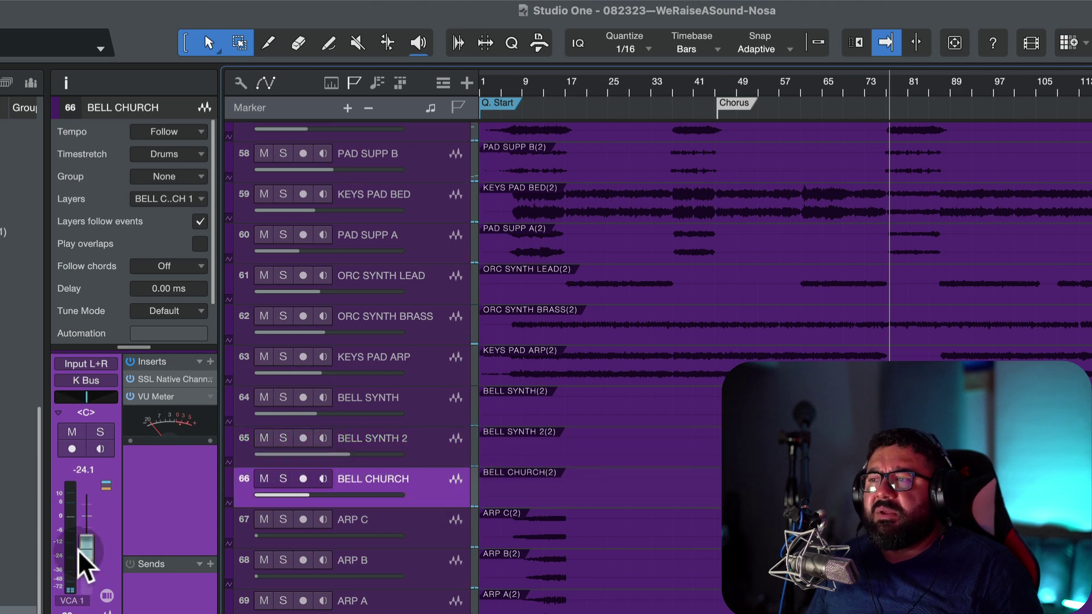
left_click_drag(85, 563, 81, 519)
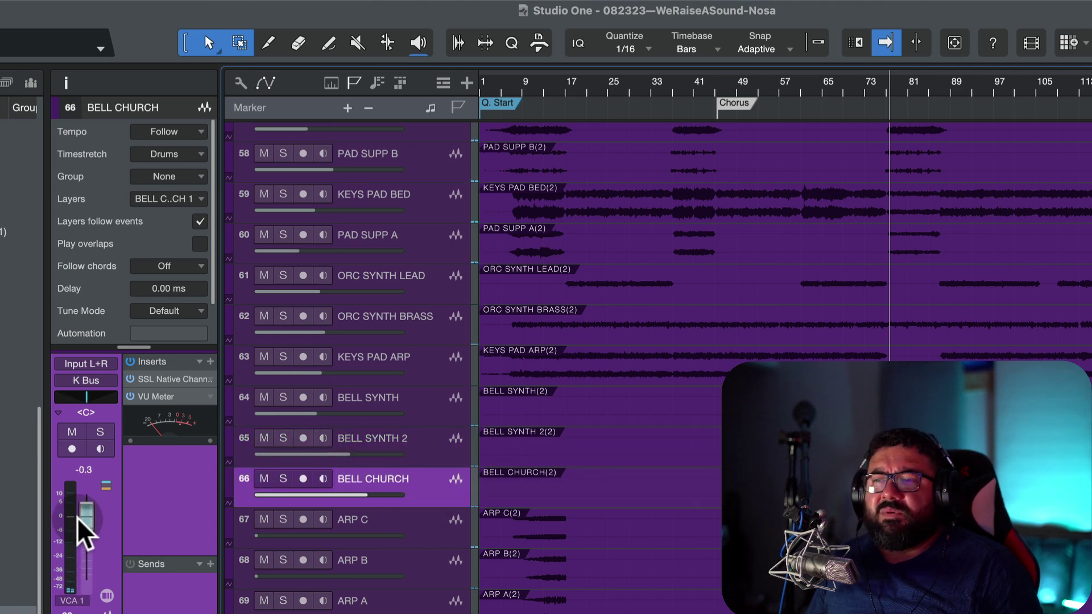
left_click(100, 432)
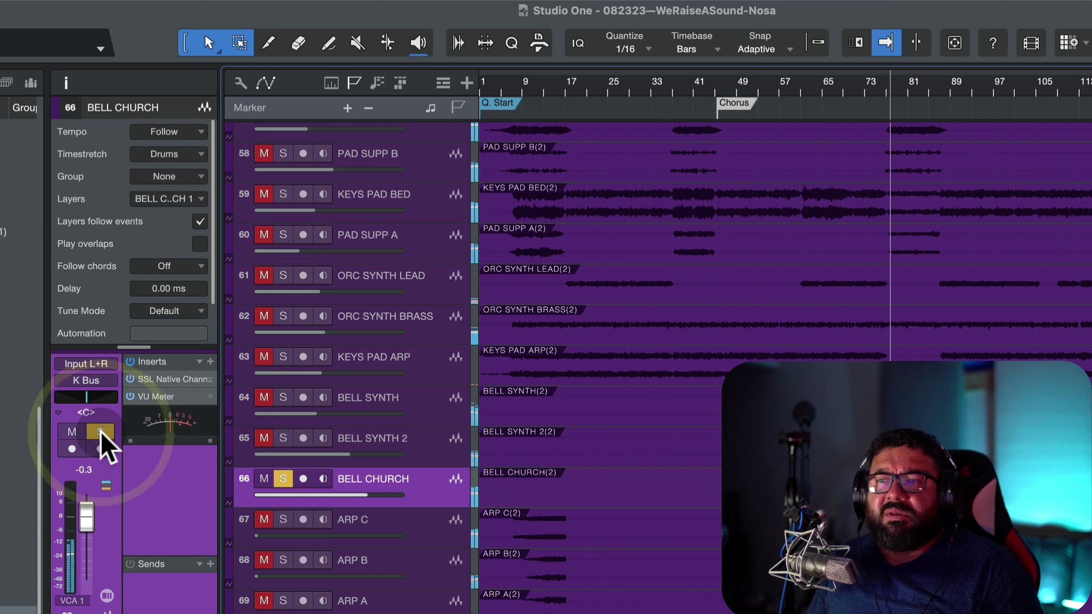
left_click(101, 434)
left_click_drag(86, 519, 90, 550)
left_click_drag(90, 401, 80, 415)
- Bring ARP C up from silence and adjust its stereo position
left_click(406, 526)
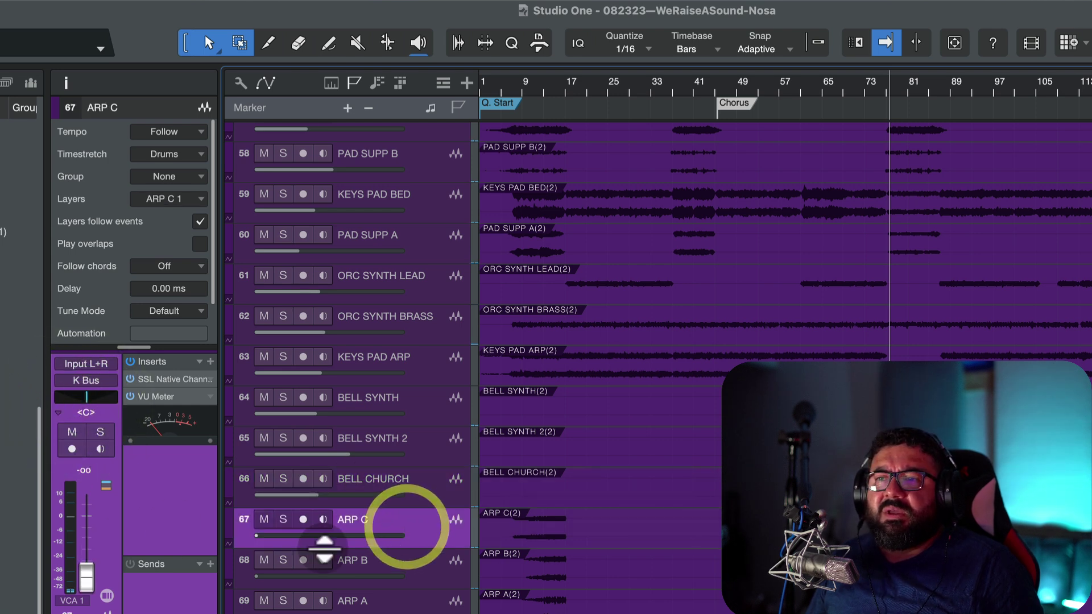
left_click_drag(88, 581, 88, 543)
left_click(108, 398)
- With ARP B soloed from bar 81, set it to -15.5 dB panned L59, then unsolo
left_click(436, 571)
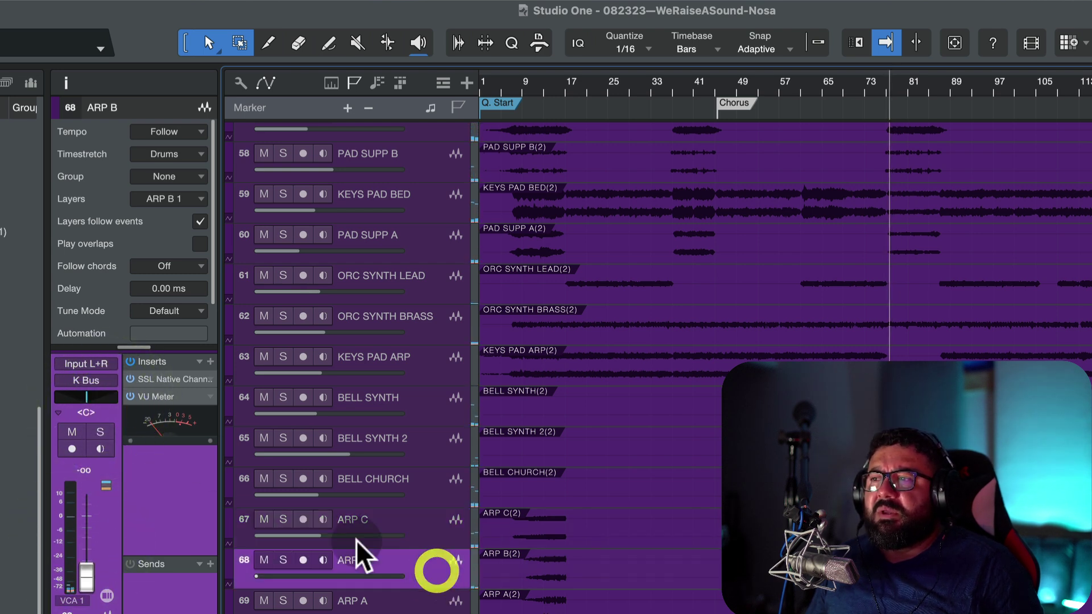
left_click(283, 560)
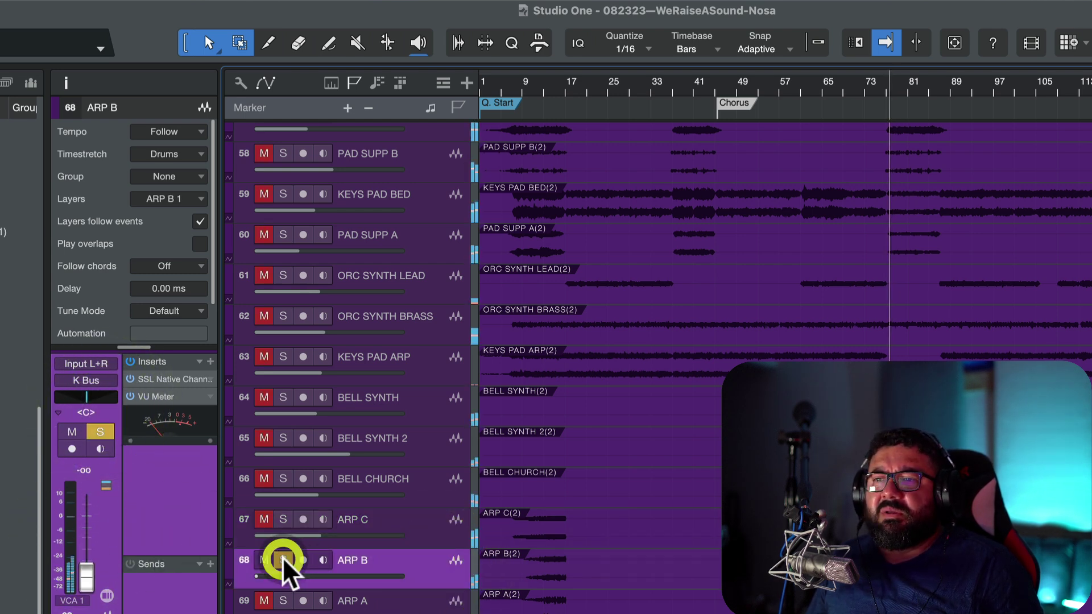
left_click(913, 85)
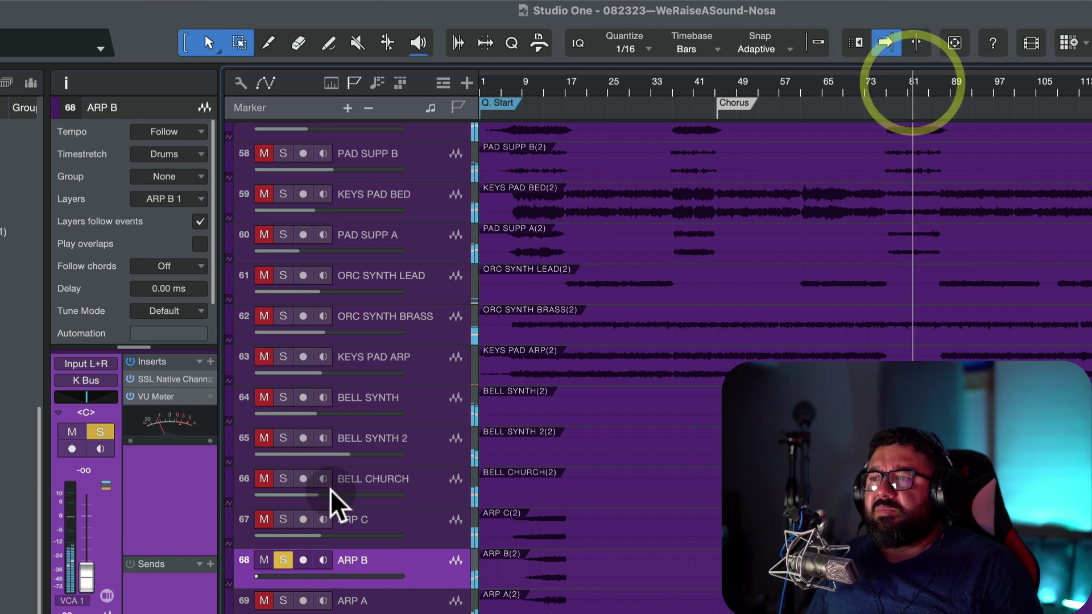
left_click_drag(93, 596, 97, 543)
left_click_drag(92, 403, 58, 402)
left_click(283, 560)
- Raise ARP A from silence to -10.4 dB and pan it left
left_click(398, 603)
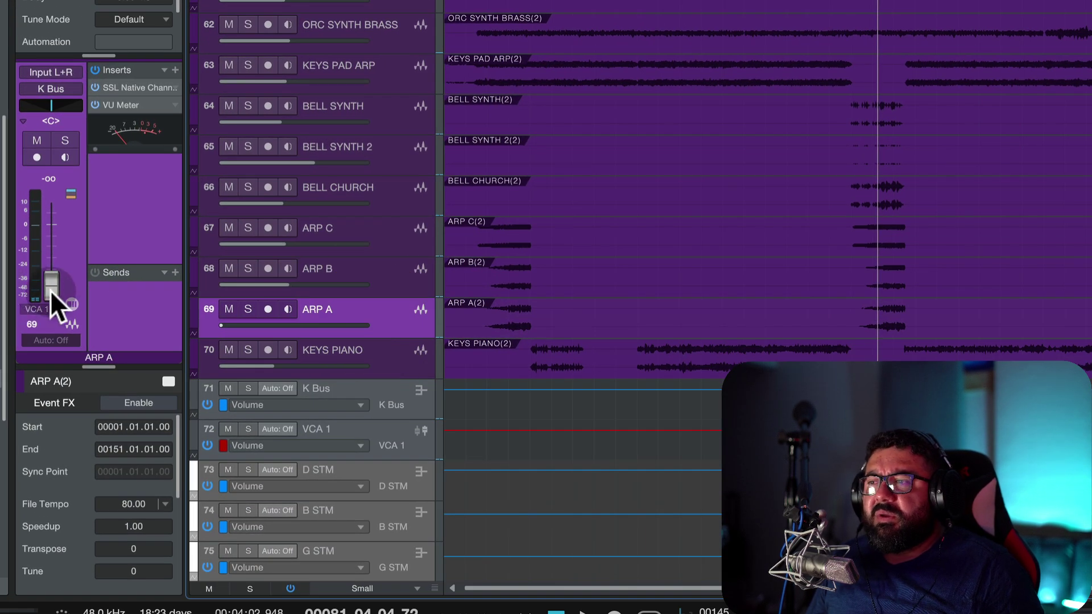
left_click_drag(57, 301, 48, 246)
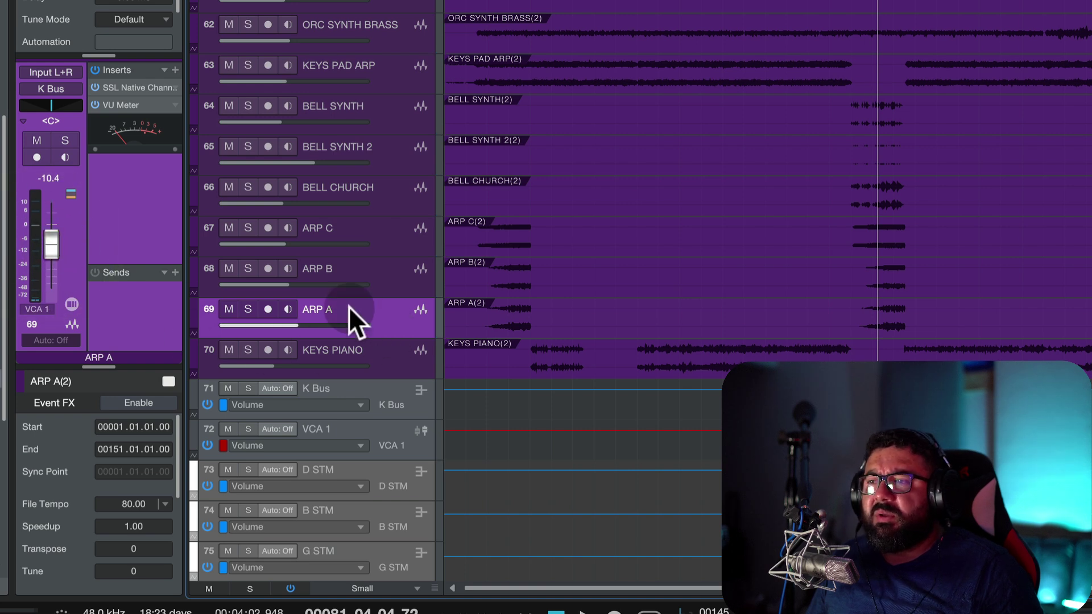
left_click(244, 309)
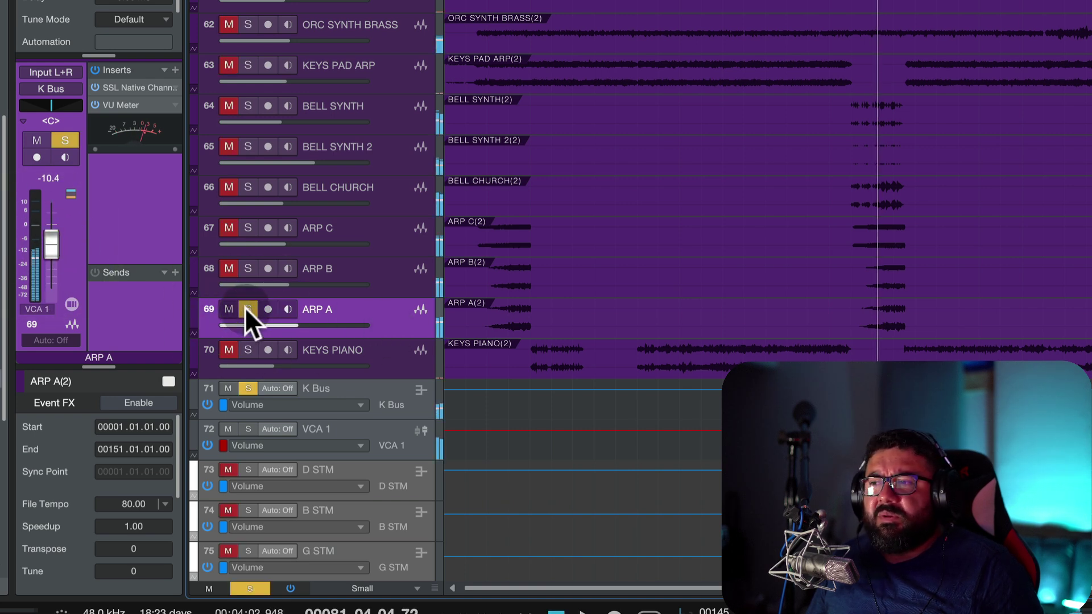
left_click(246, 310)
left_click_drag(49, 107, 29, 109)
- Pan KEYS PIANO to L37 while soloed, then clear its solo
left_click(393, 357)
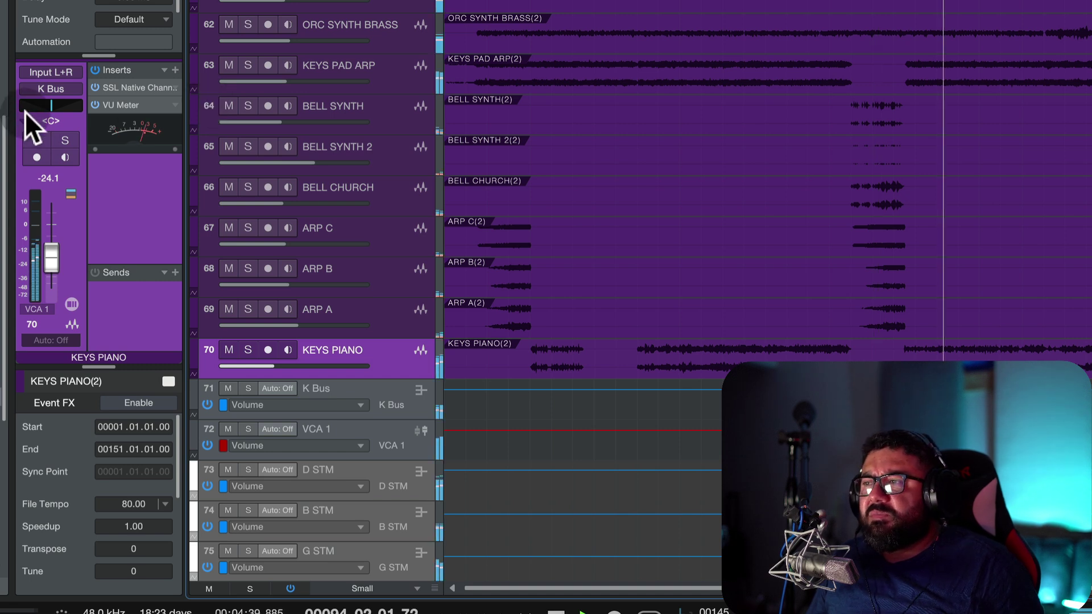
left_click(246, 351)
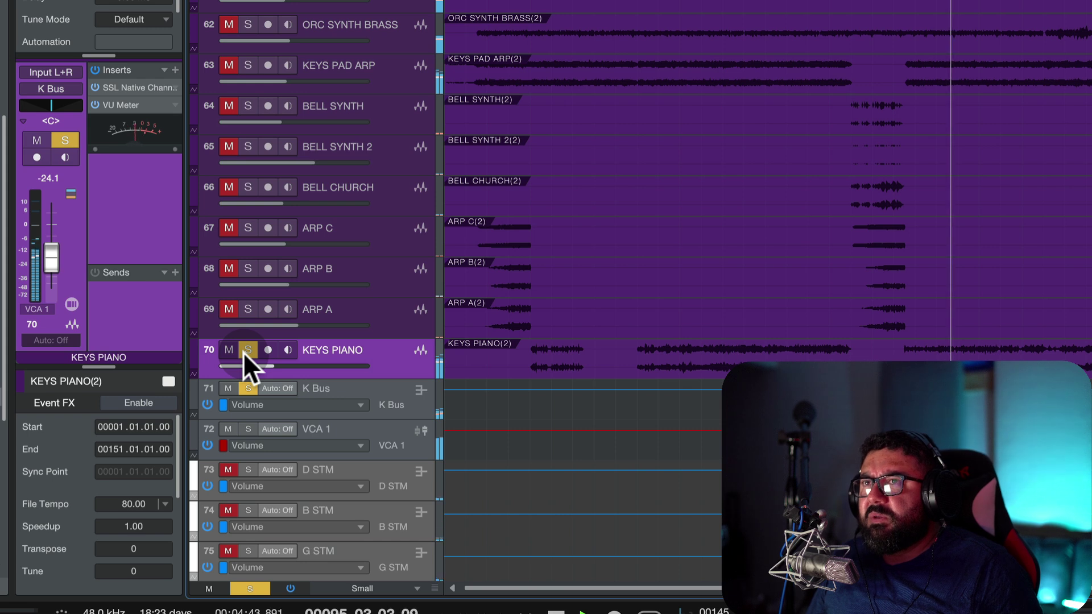
left_click_drag(90, 107, 41, 111)
left_click(248, 350)
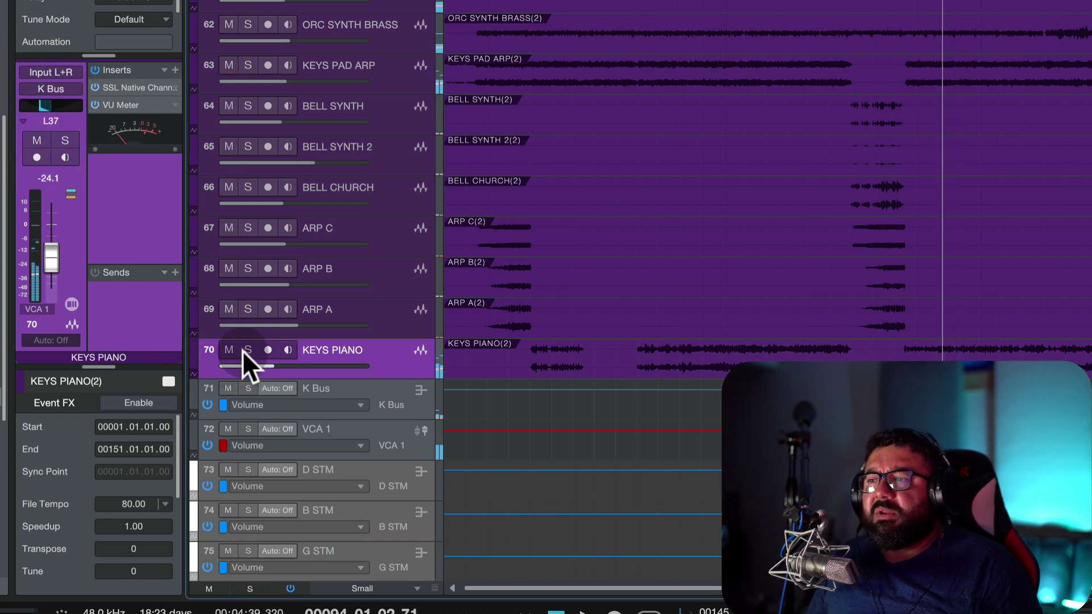
- Show the mixer console and solo the K Bus to hear all keys
key("F3")
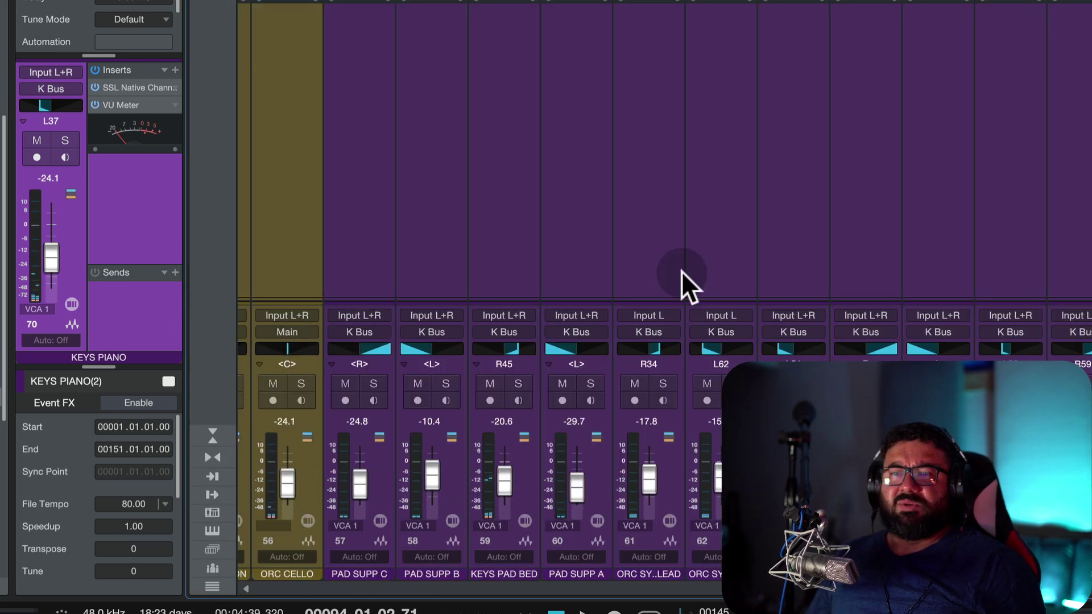
scroll(958, 244, "right", 5)
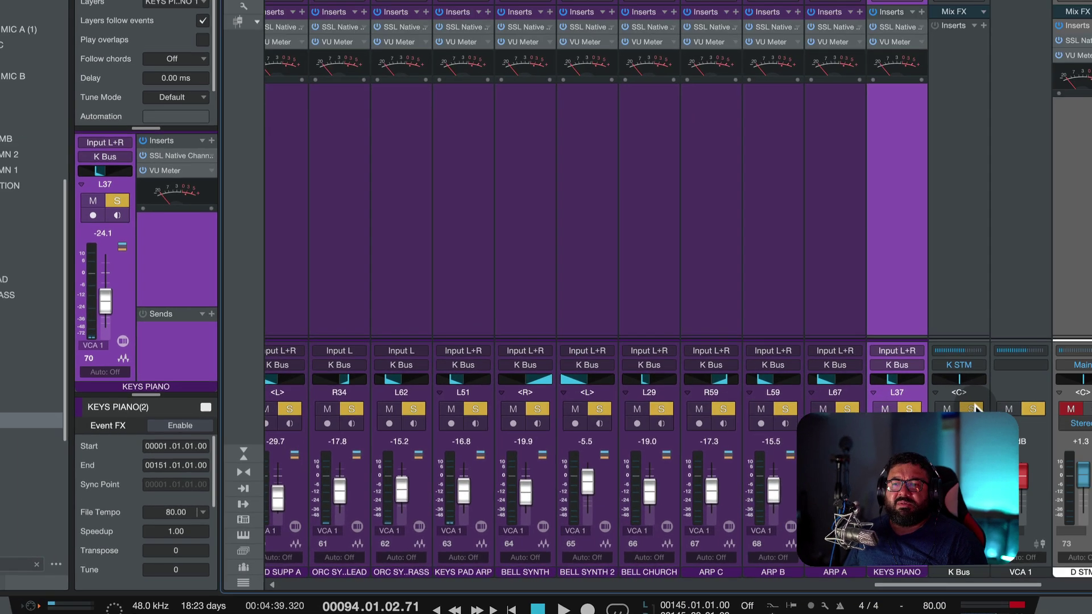
left_click(835, 447)
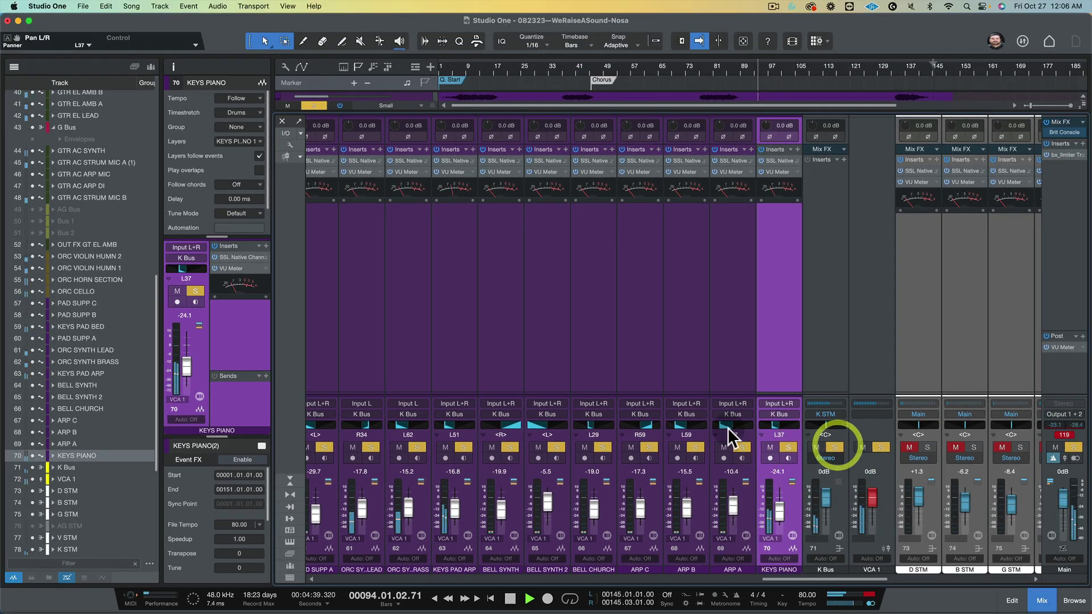
- Adjust KEYS PAD BED's level and pan it left, and raise ORC SYNTH LEAD to -14.9 dB
scroll(524, 333, "left", 4)
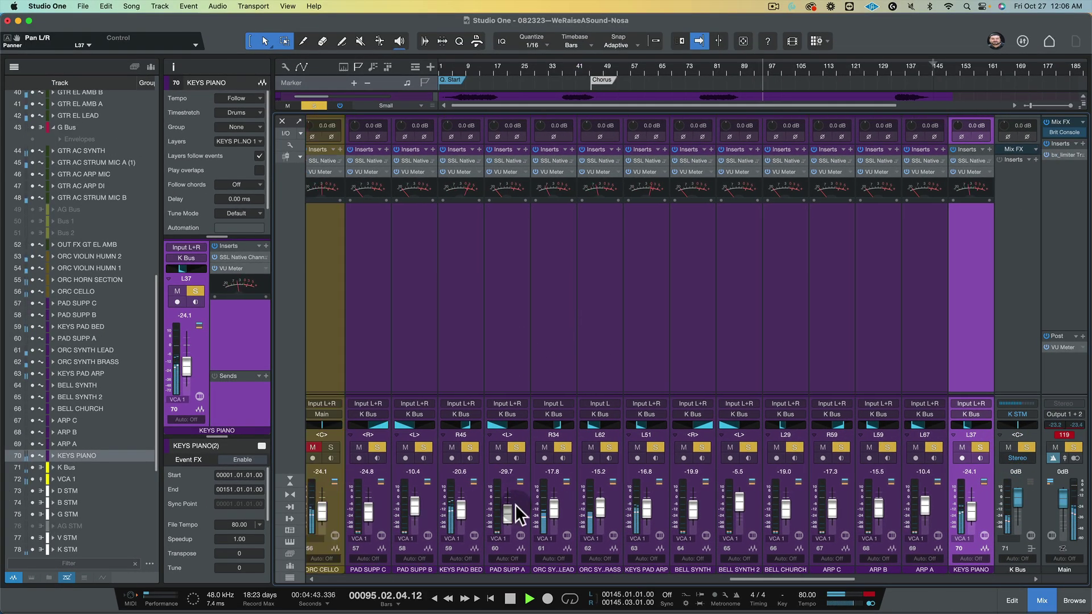
mouse_move(463, 511)
left_mouse_down()
mouse_move(458, 500)
mouse_move(459, 510)
left_mouse_up()
left_click_drag(469, 426, 453, 435)
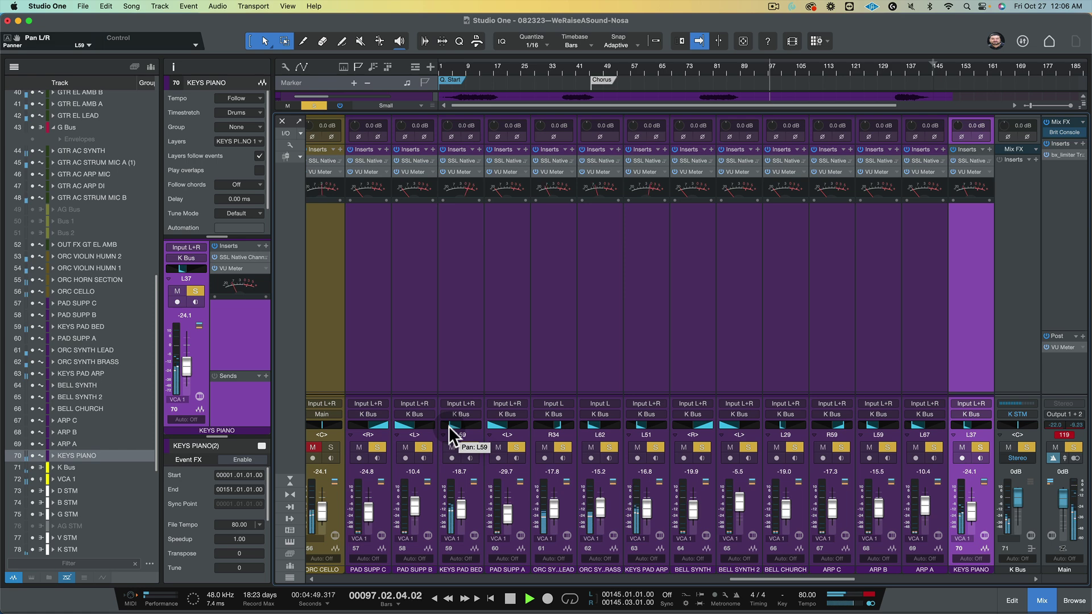
left_click_drag(562, 504, 649, 523)
- Nudge KEYS PIANO's level up slightly, stop playback and clear the active solo
scroll(681, 371, "right", 5)
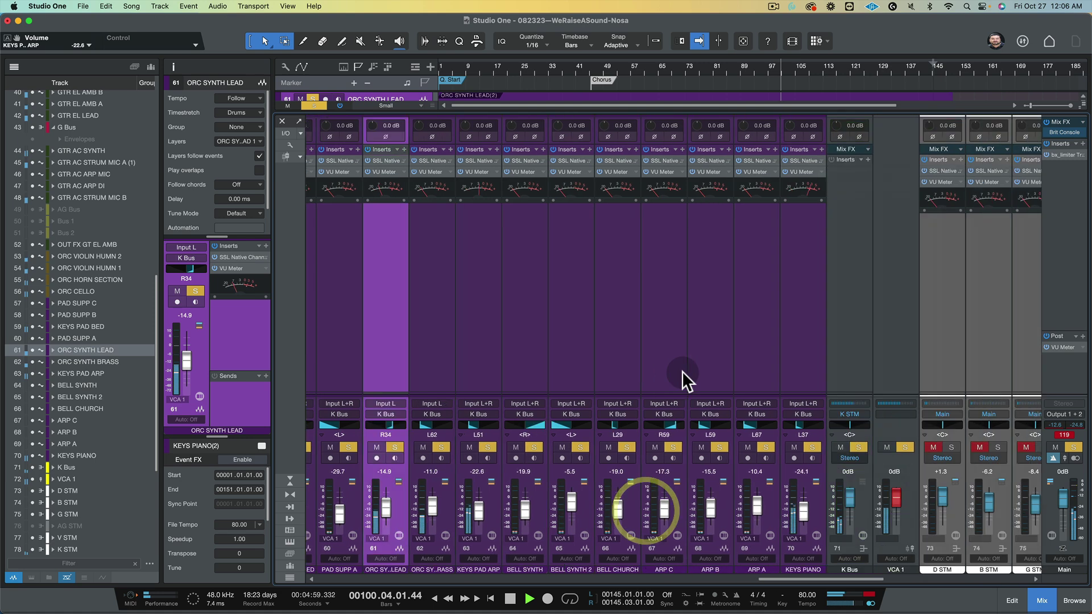
left_click_drag(757, 513, 754, 518)
key("space")
left_click(813, 447)
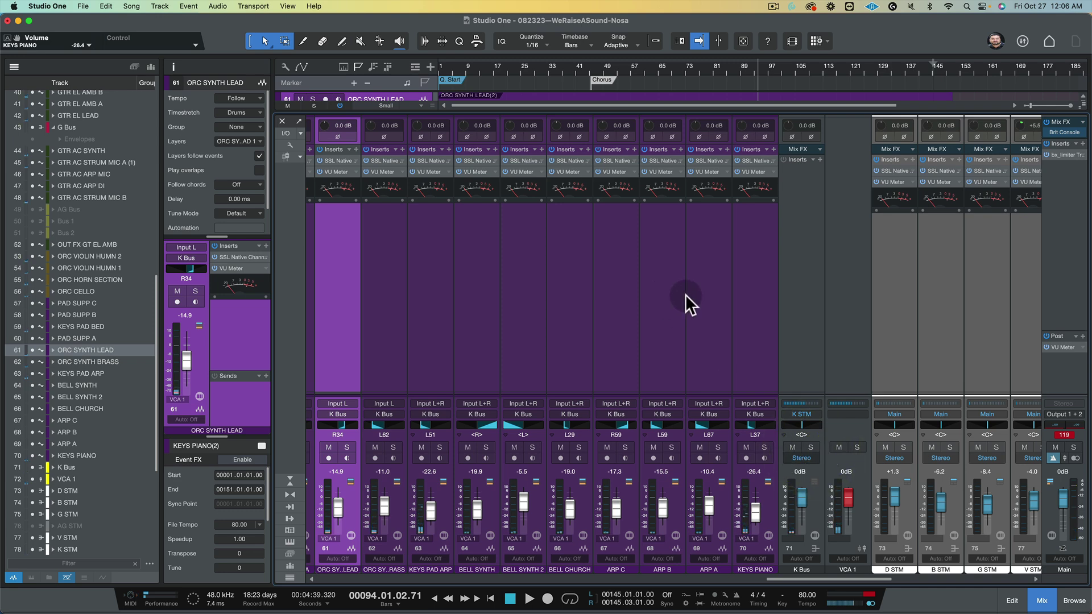
- Move the K STM channel beside the other stem channels
scroll(687, 301, "right", 4)
scroll(687, 301, "right", 1)
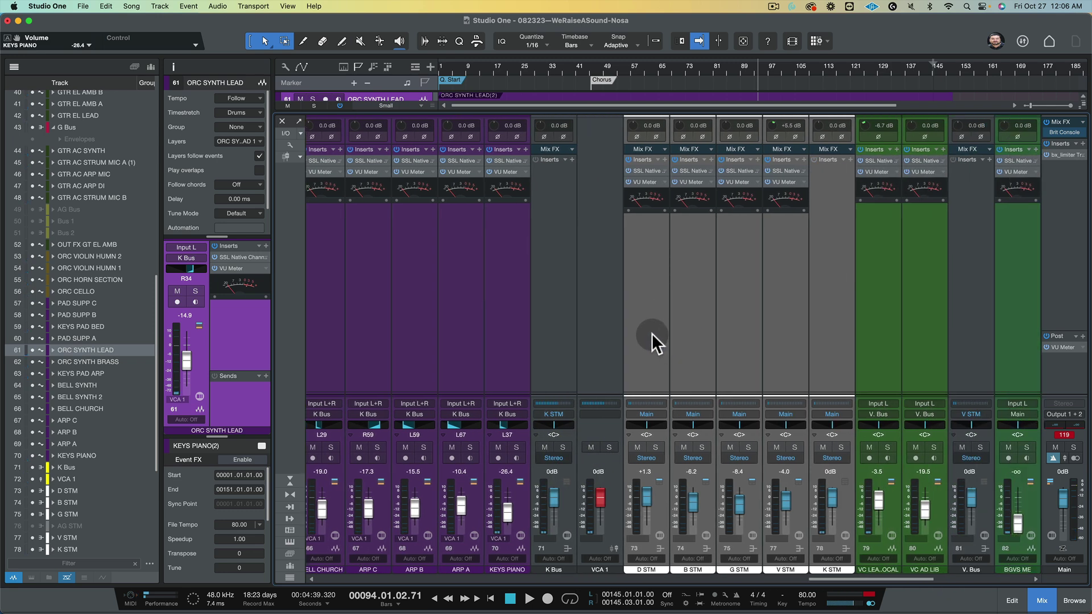
key("space")
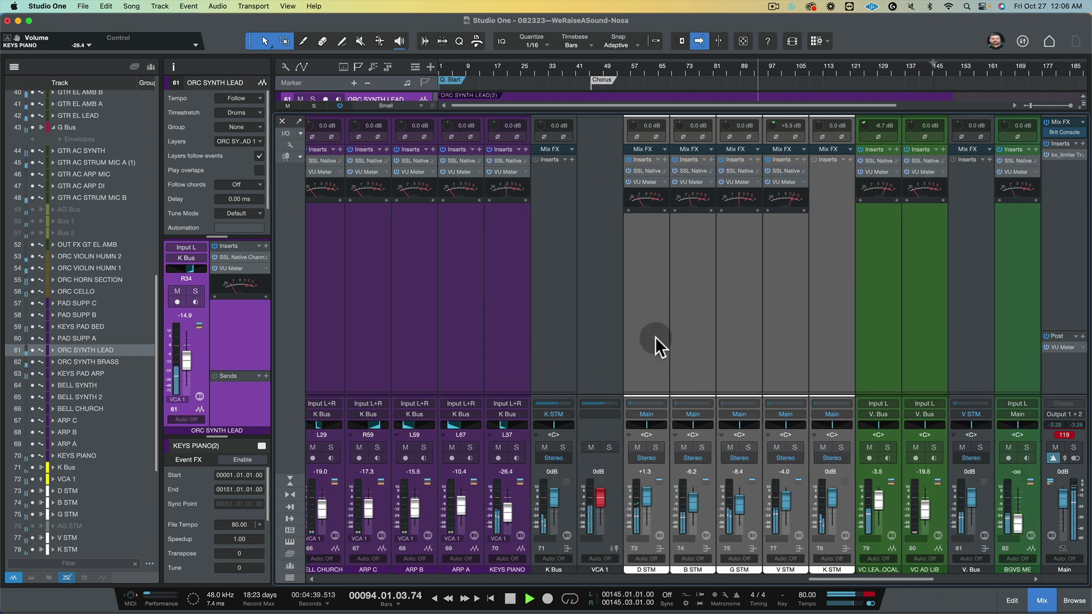
key("space")
left_click(842, 521)
left_click_drag(842, 513, 763, 546)
- Solo the D STM and B STM stems and play from around bar 45
key("space")
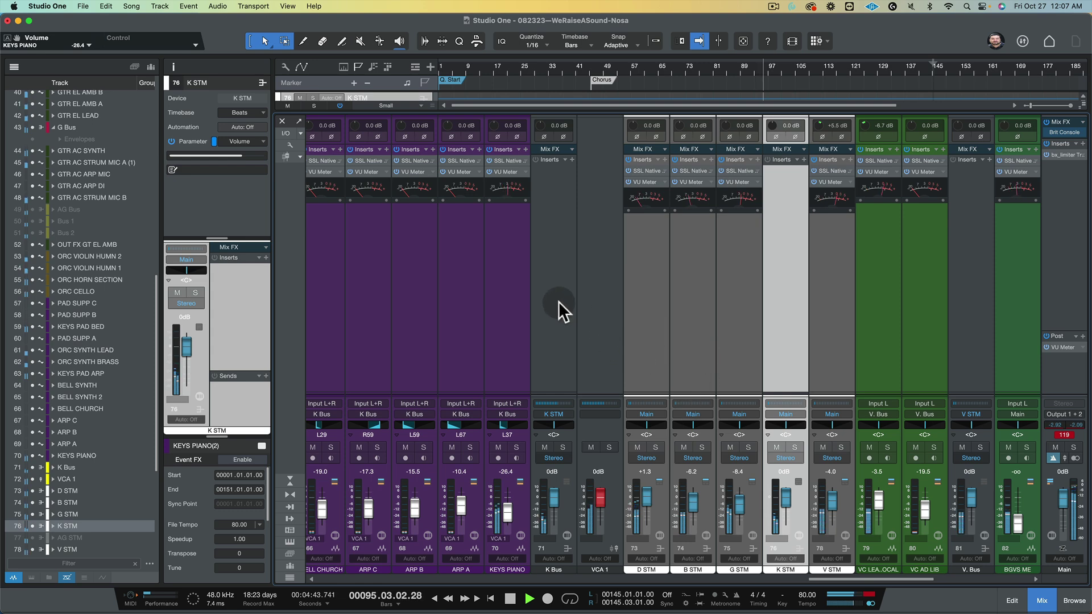
key("space")
left_click(656, 447)
key("space")
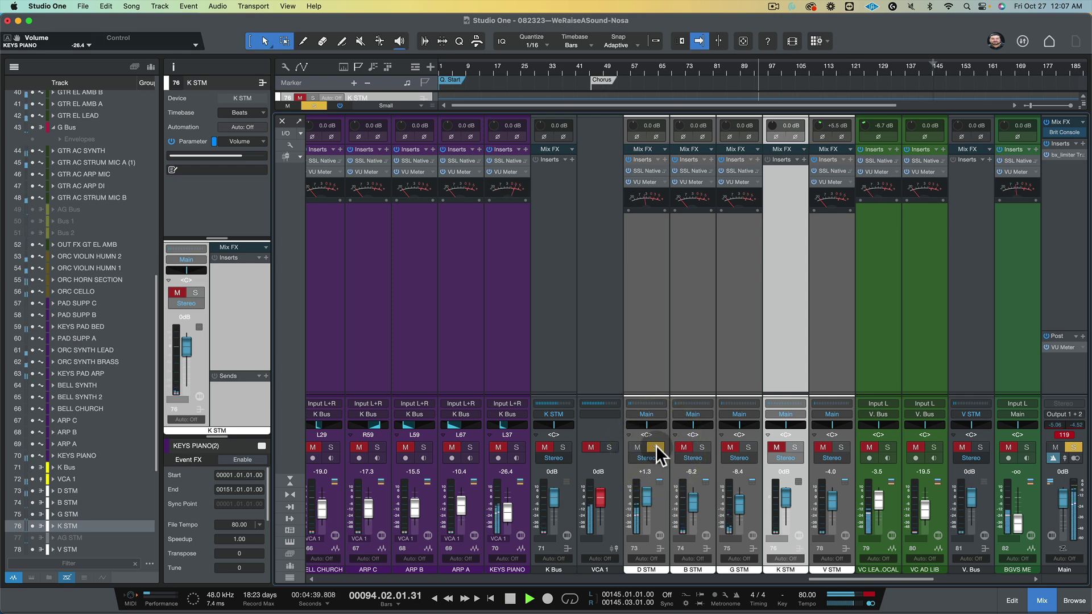
left_click(701, 445)
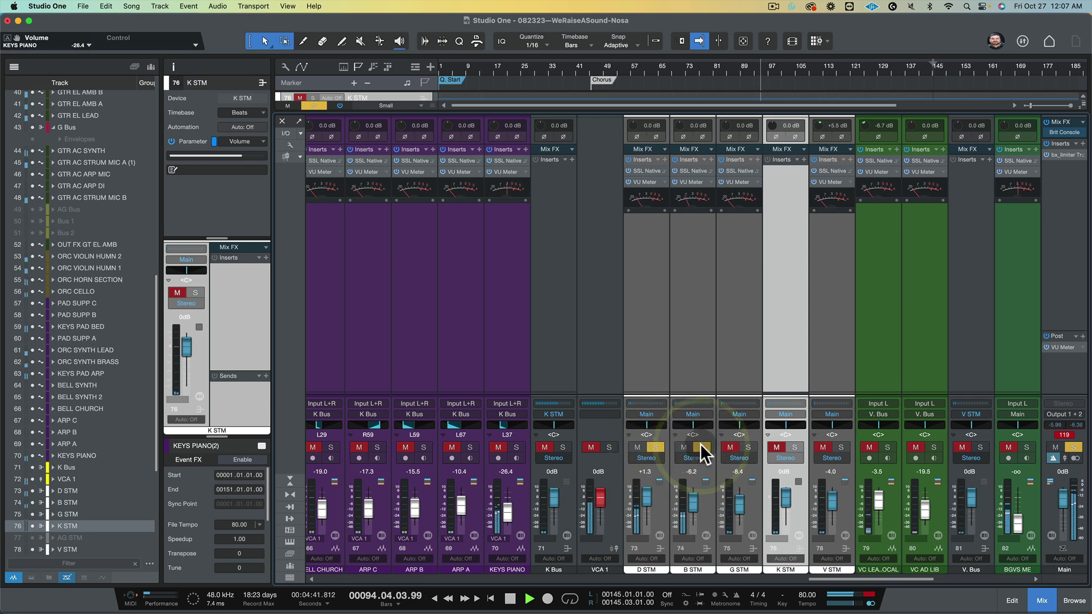
key("space")
left_click(591, 70)
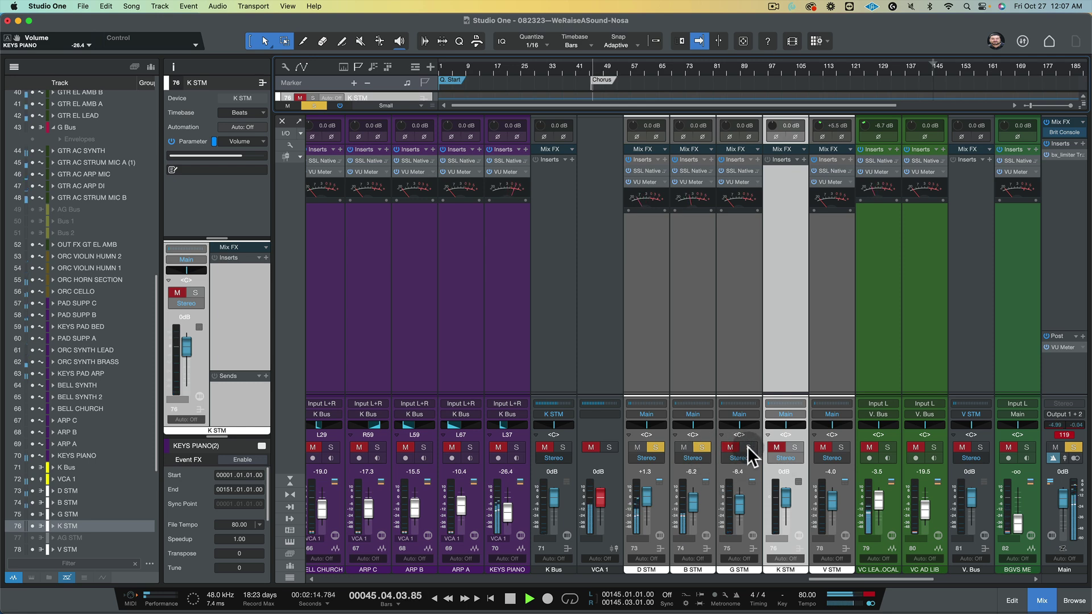
- Solo V STM, G STM and K STM, raise K STM to +1.0 dB, and unhide AG STM
left_click(842, 447)
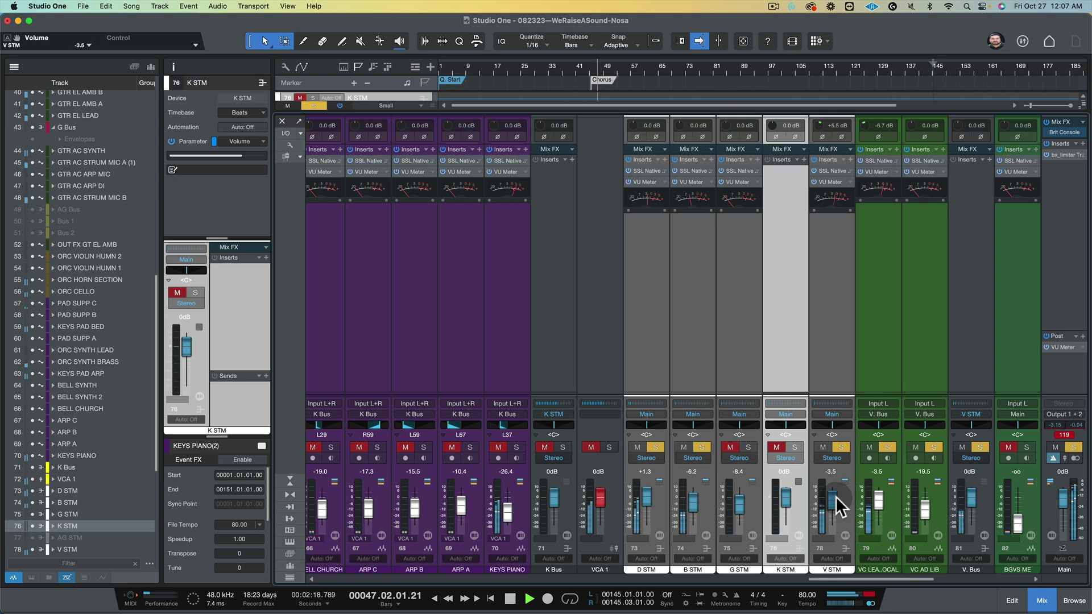
left_click(749, 447)
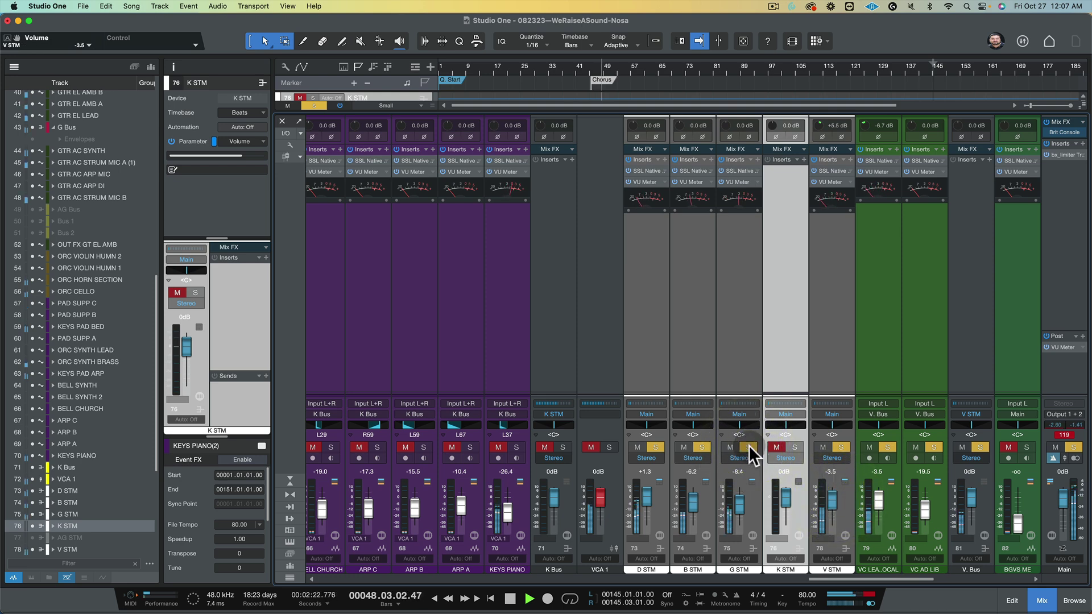
left_click(796, 448)
left_click(787, 496)
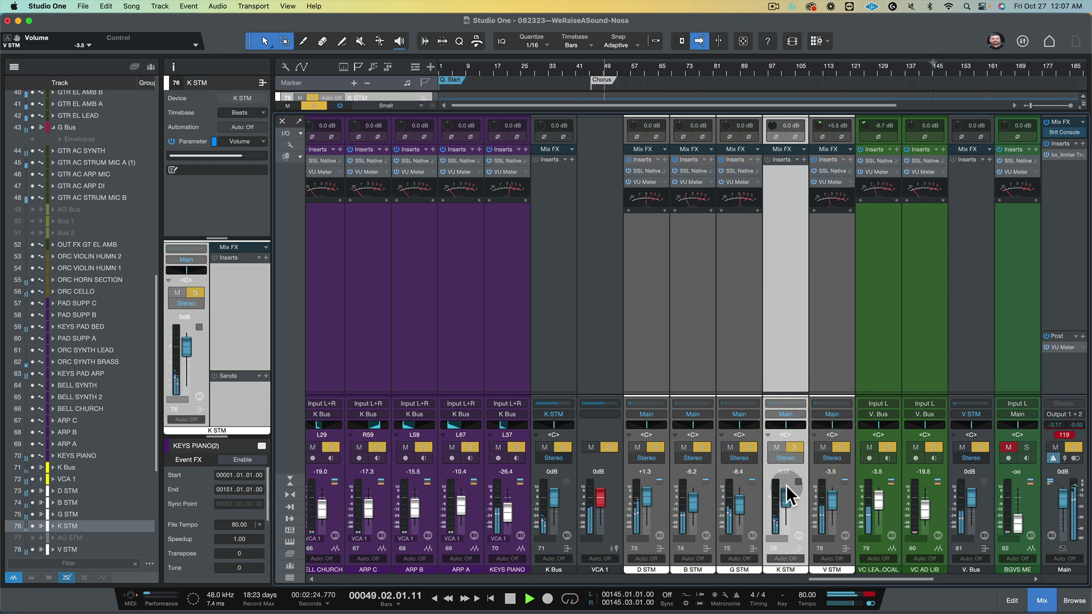
left_click_drag(788, 493, 787, 492)
scroll(121, 449, "down", 3)
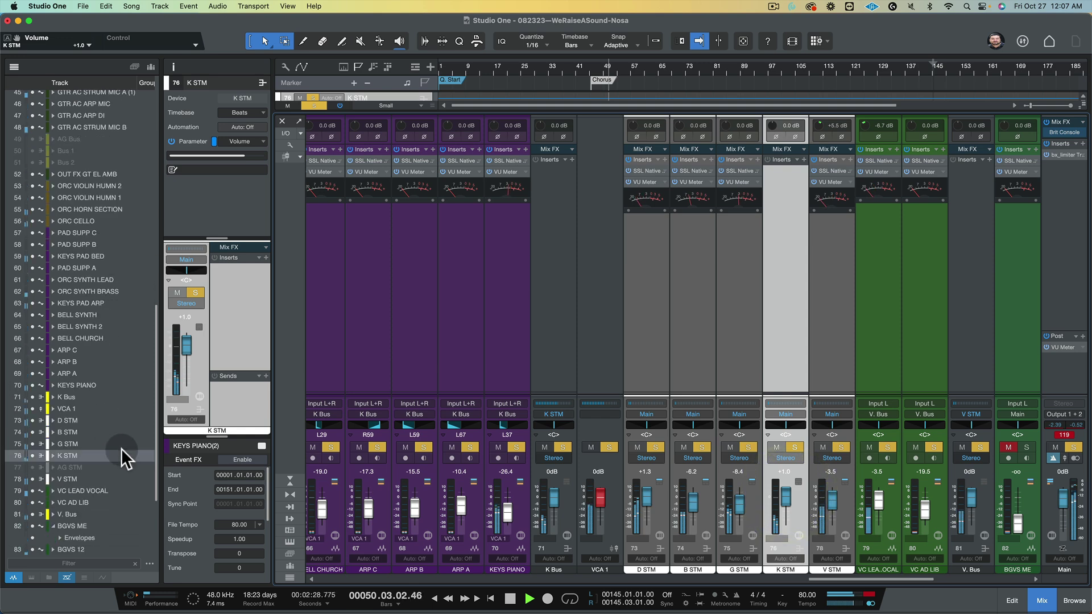
left_click(35, 467)
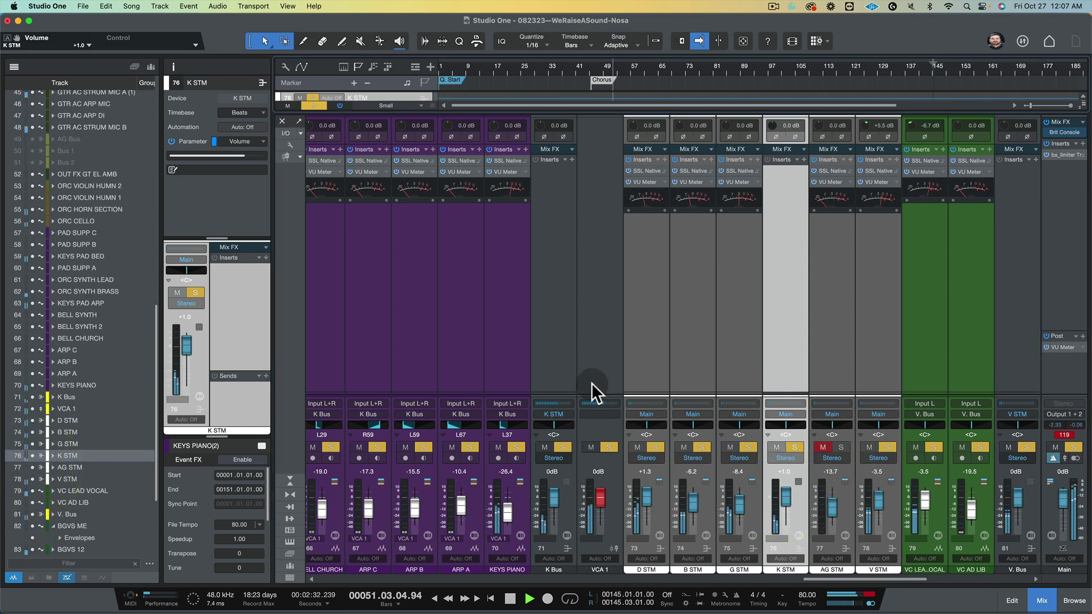
- Unmute and solo AG STM, then set D STM to -2.2, AG STM -7.3 and K STM -11.0 dB
left_click(840, 447)
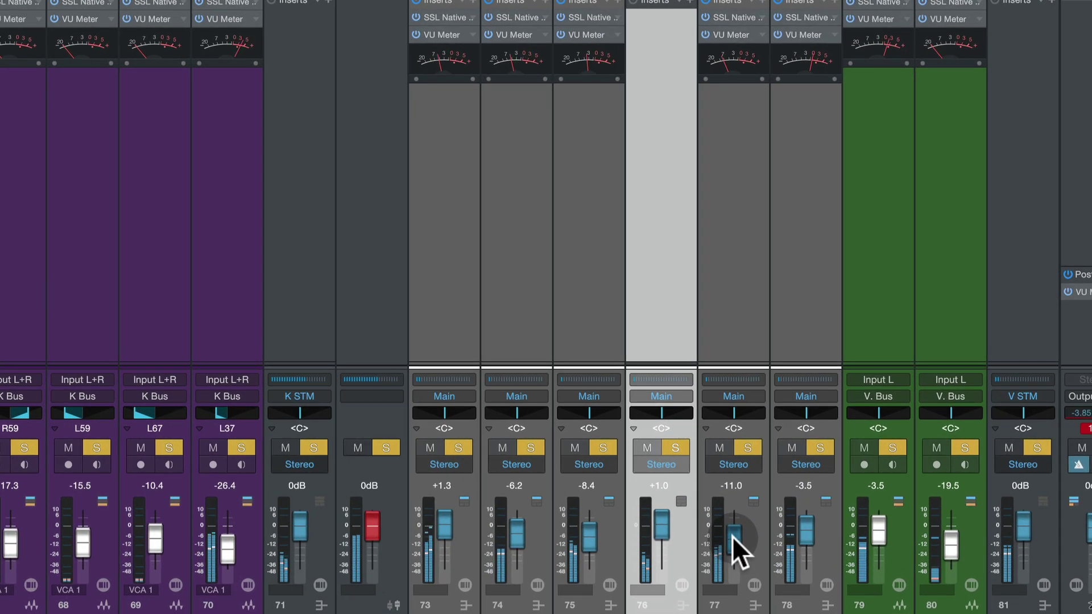
left_click_drag(732, 533, 729, 538)
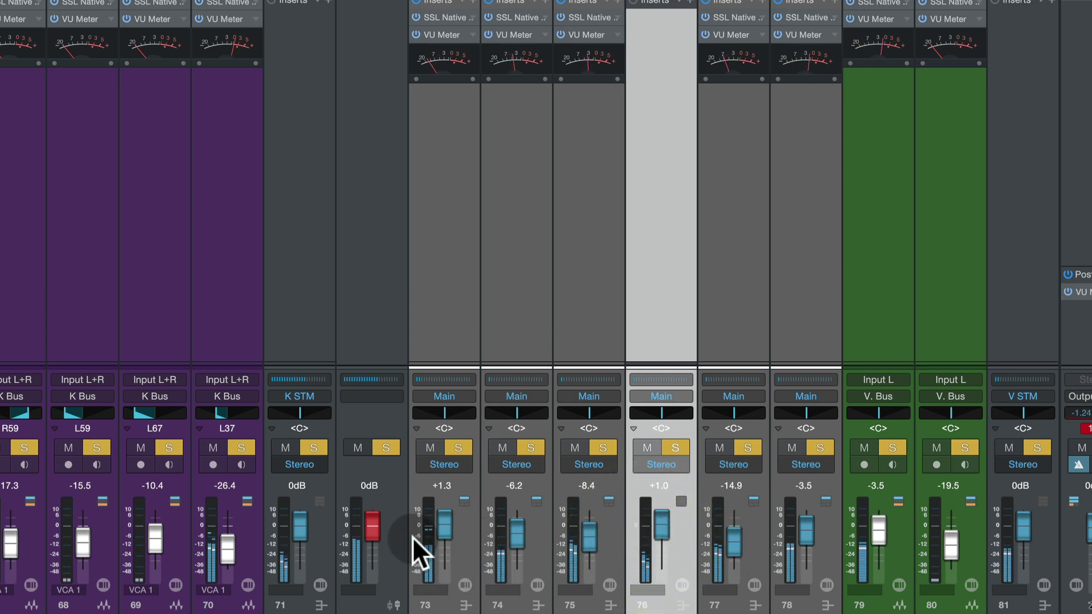
left_click_drag(447, 537, 438, 525)
mouse_move(664, 551)
left_mouse_down()
mouse_move(657, 526)
mouse_move(732, 543)
mouse_move(660, 533)
mouse_move(659, 546)
left_mouse_up()
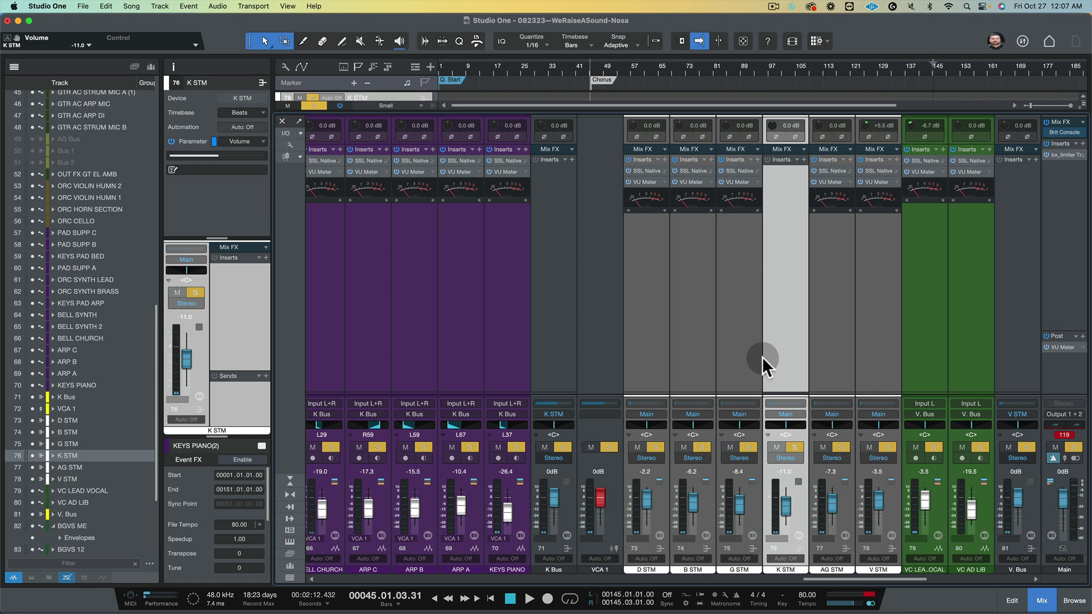
- Open and close the SSL channel strip on PAD SUPP C
scroll(429, 329, "left", 10)
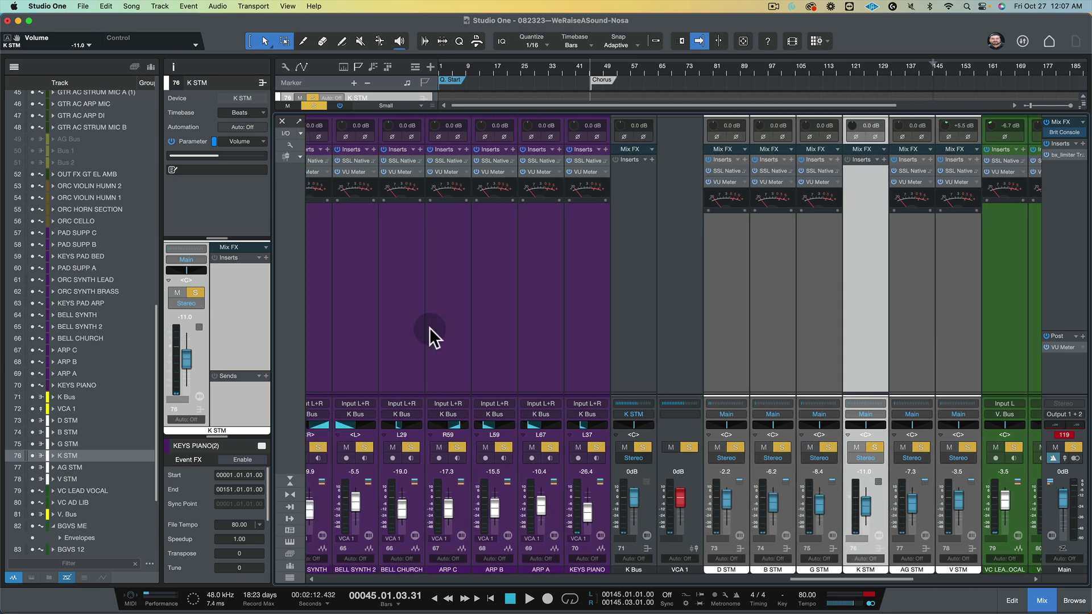
scroll(432, 325, "left", 3)
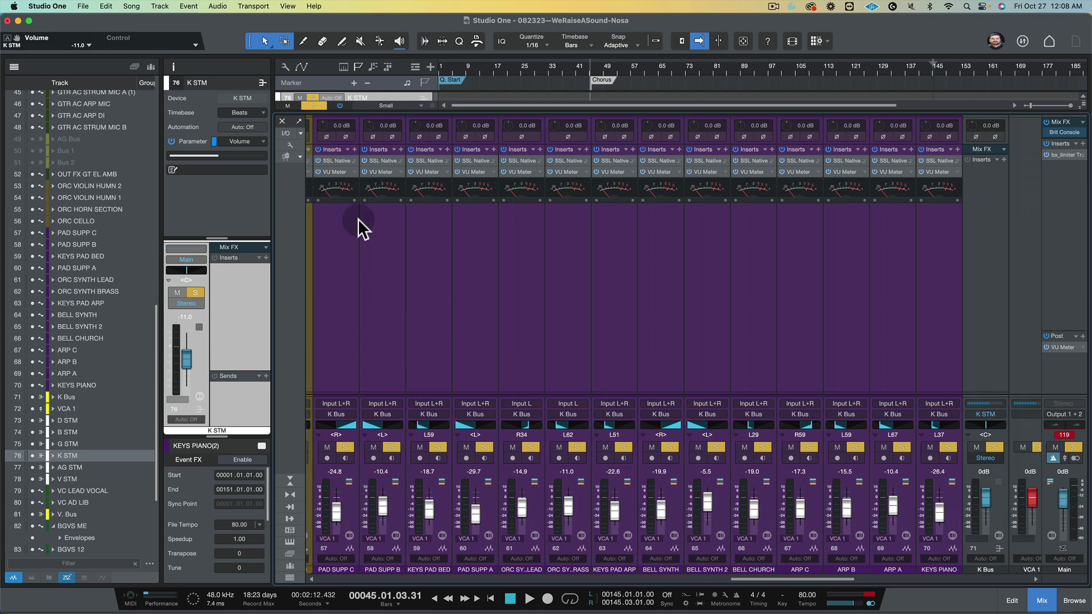
left_click(333, 162)
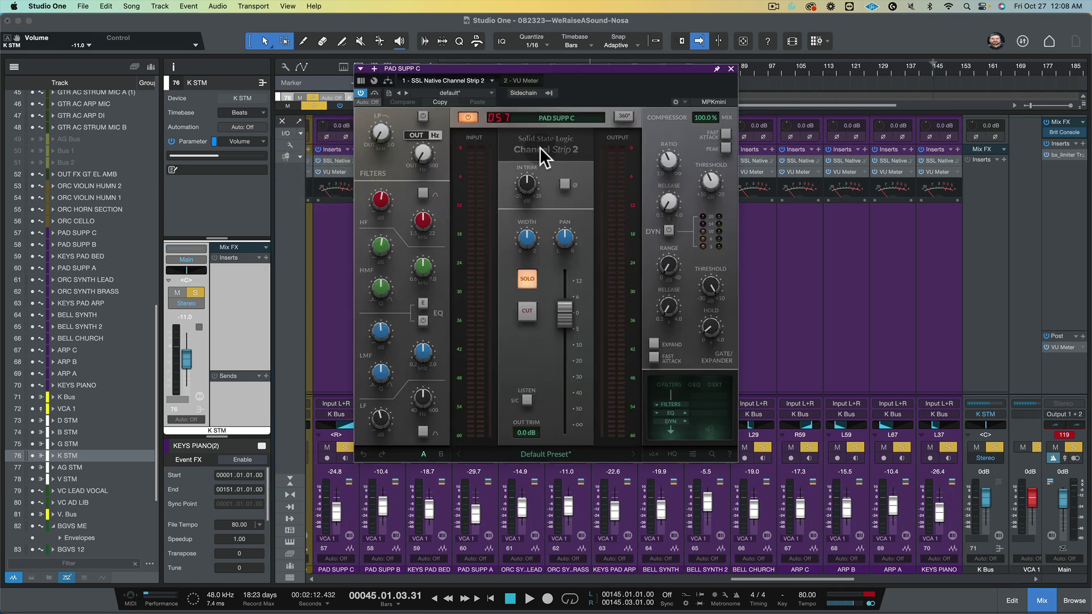
left_click(731, 68)
- Copy the SSL Native Channel Strip 2 and VU Meter inserts onto the K Bus and show its SSL strip
scroll(619, 309, "right", 6)
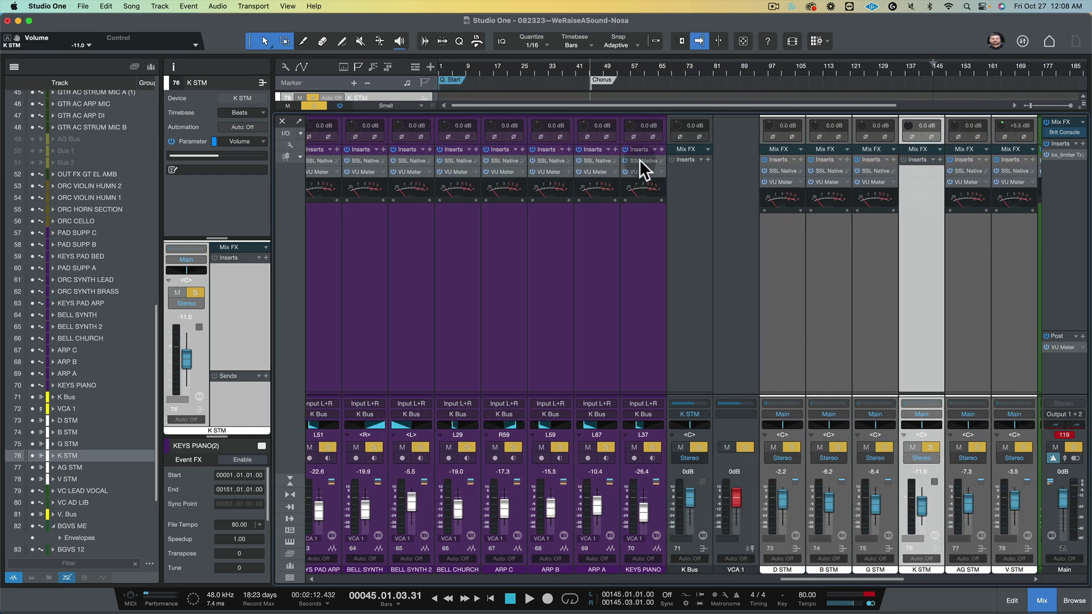
left_click_drag(639, 160, 683, 170)
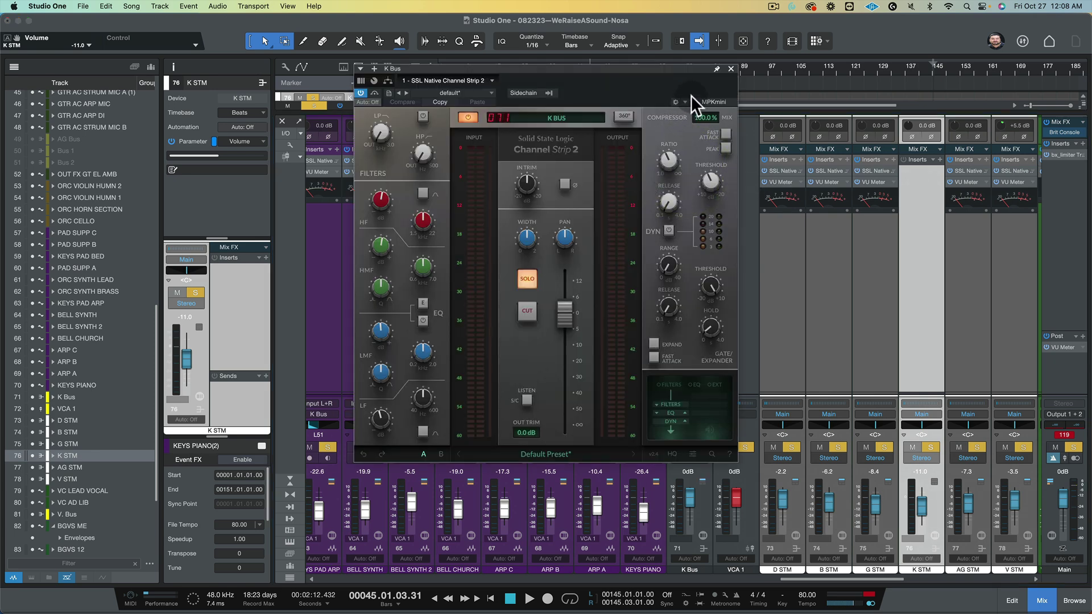
left_click_drag(732, 68, 522, 78)
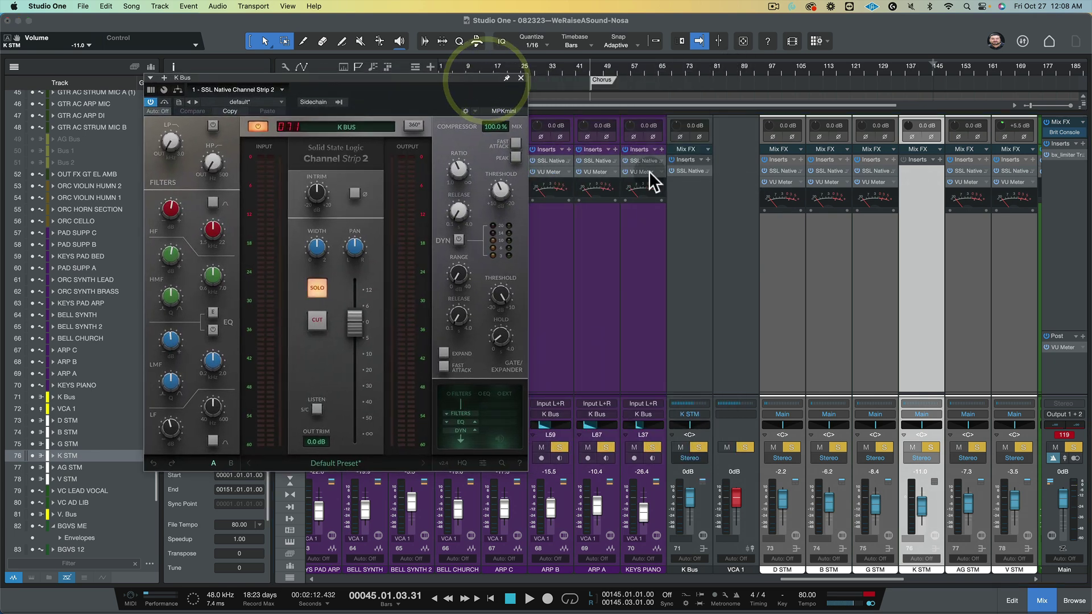
left_click_drag(681, 185, 671, 186)
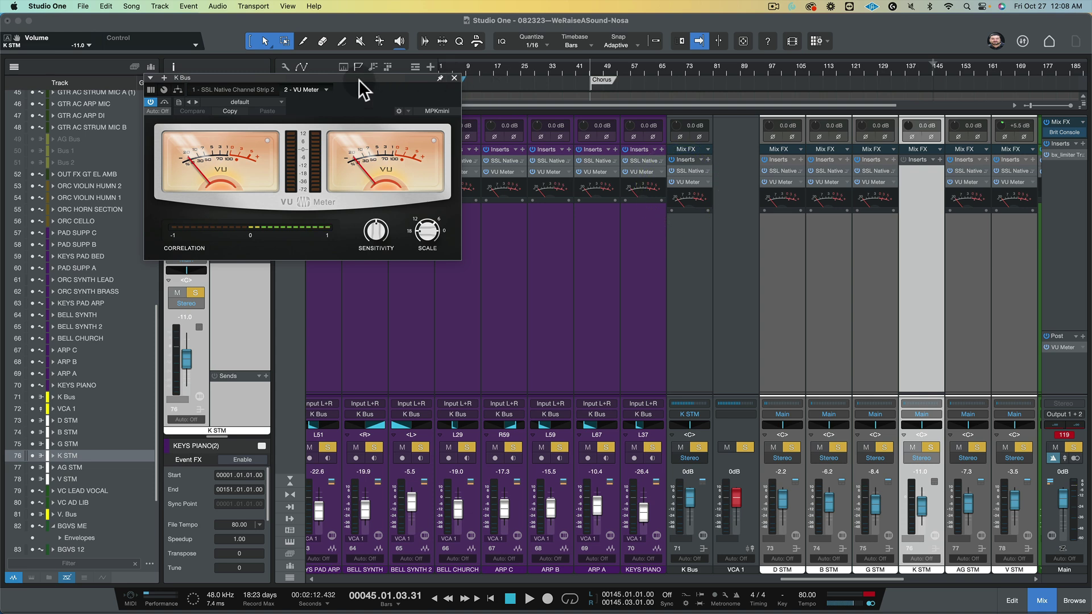
left_click(224, 89)
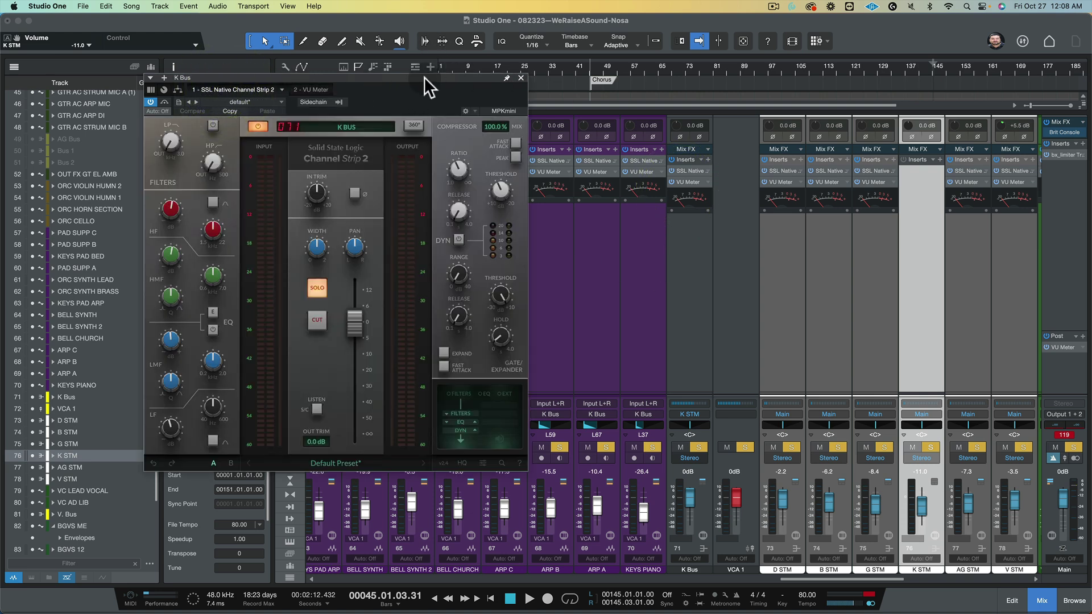
left_click_drag(424, 85, 481, 76)
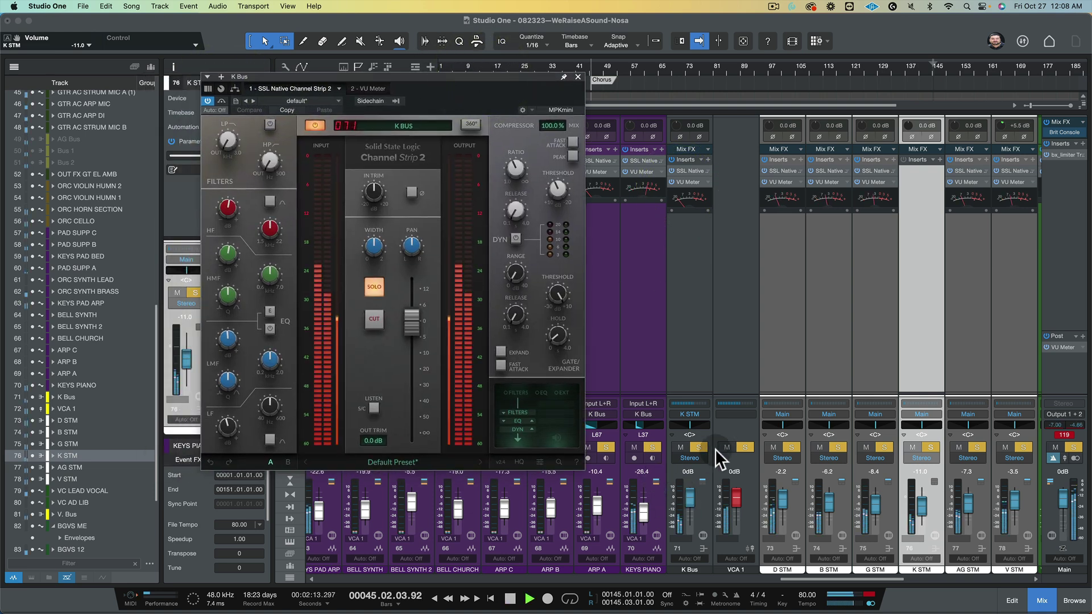
- Clear the stray stem solos and solo the K Bus
left_click(699, 447)
left_click(777, 560)
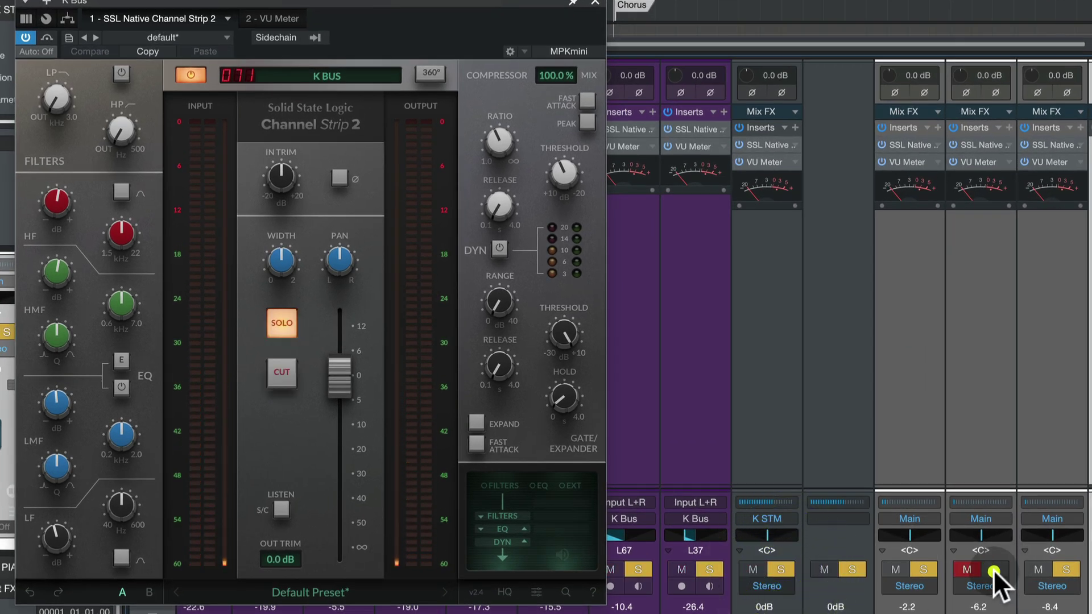
left_click(983, 562)
left_click(994, 569)
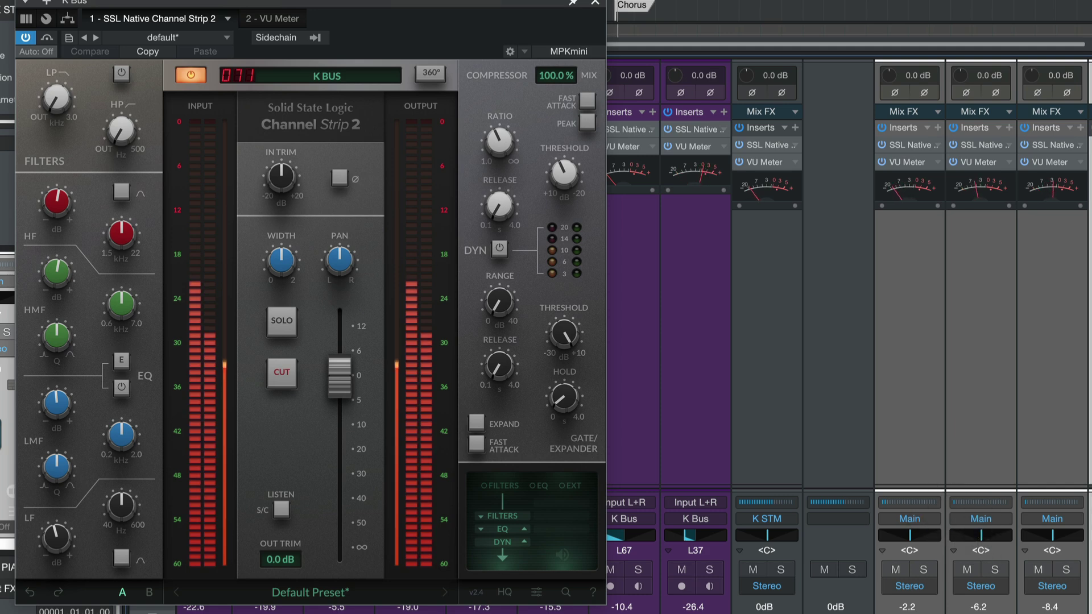
key("s")
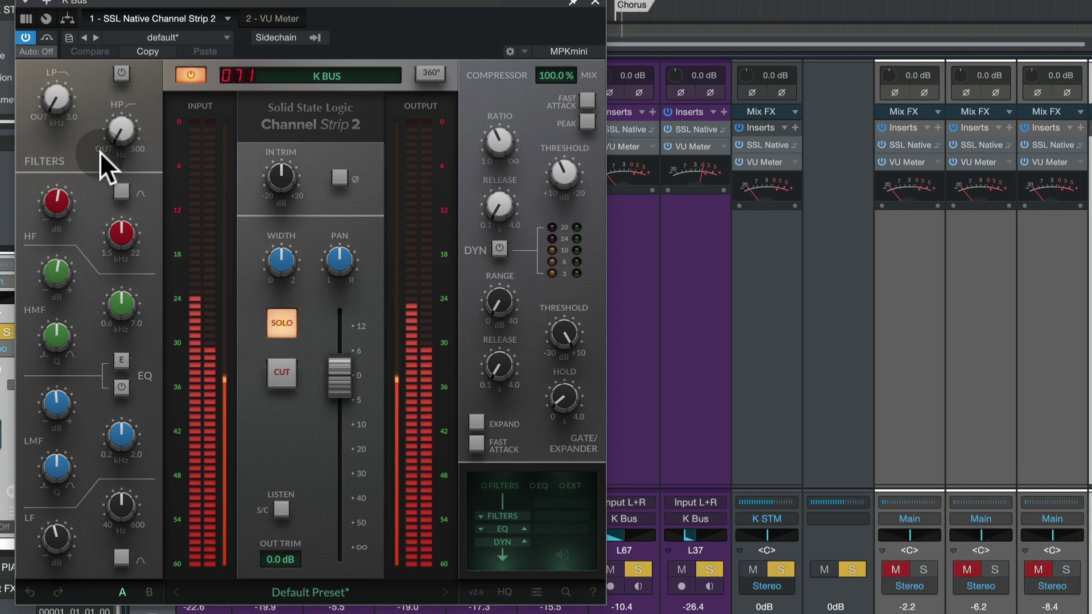
- Enable the SSL high-pass filter and set its cutoff to about 117 Hz
left_click(116, 132)
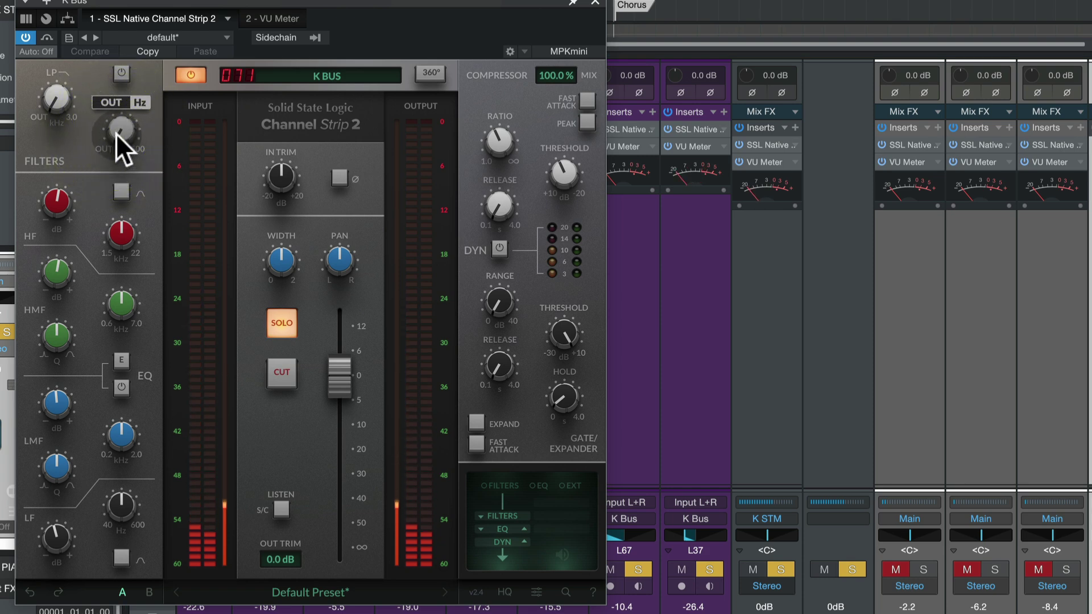
left_click_drag(116, 132, 115, 64)
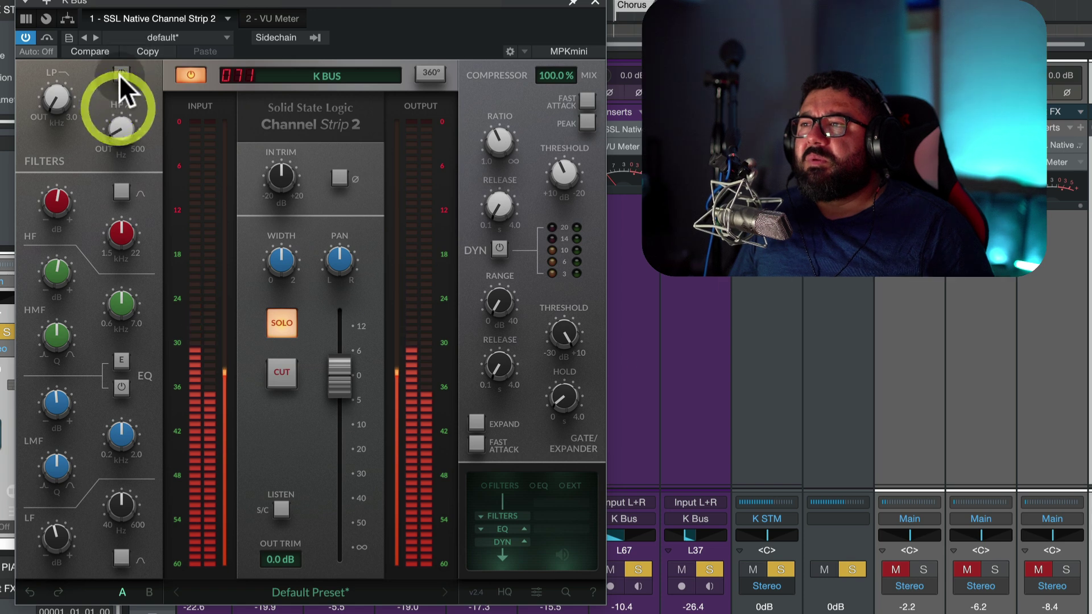
left_click(120, 73)
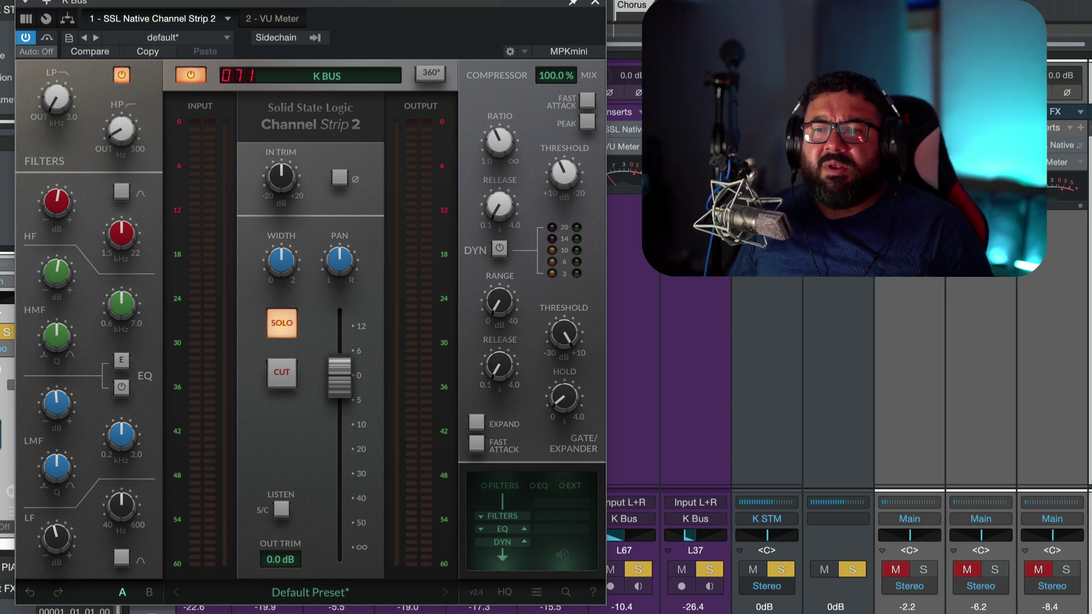
key("space")
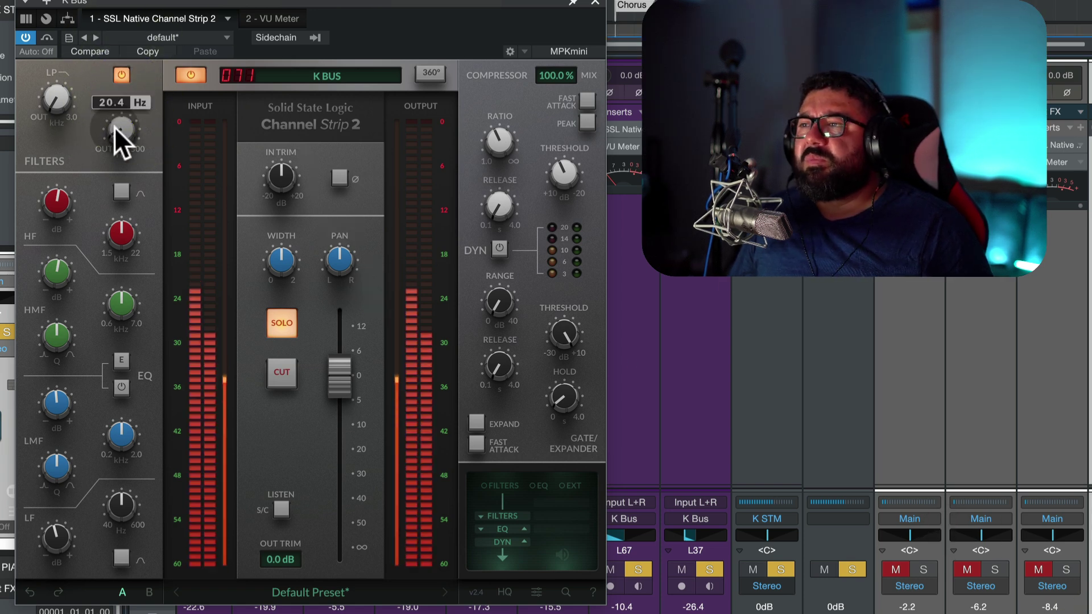
left_click_drag(111, 119, 132, 58)
left_click_drag(158, 5, 138, 67)
- Set the low-pass cutoff to about 16 kHz and boost HF gain to 4.3 dB
left_click_drag(35, 105, 60, 40)
mouse_move(121, 128)
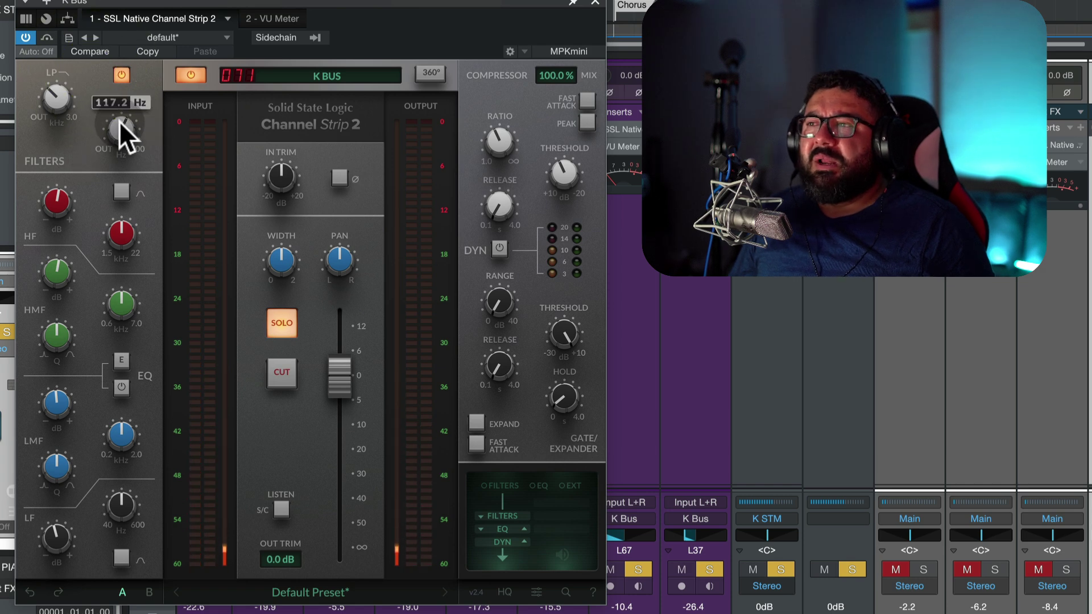
mouse_move(55, 93)
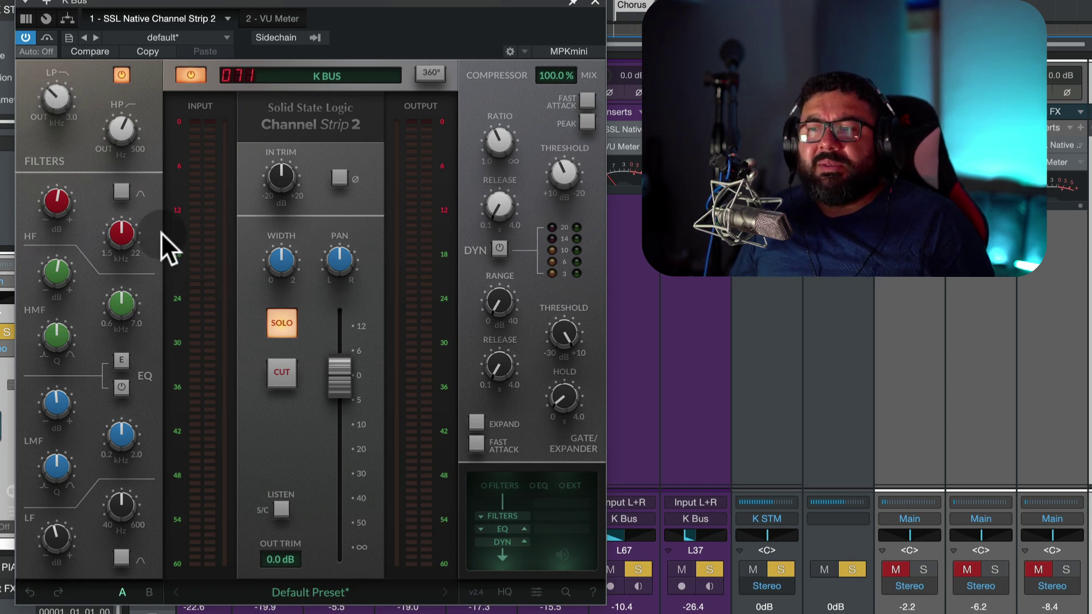
key("space")
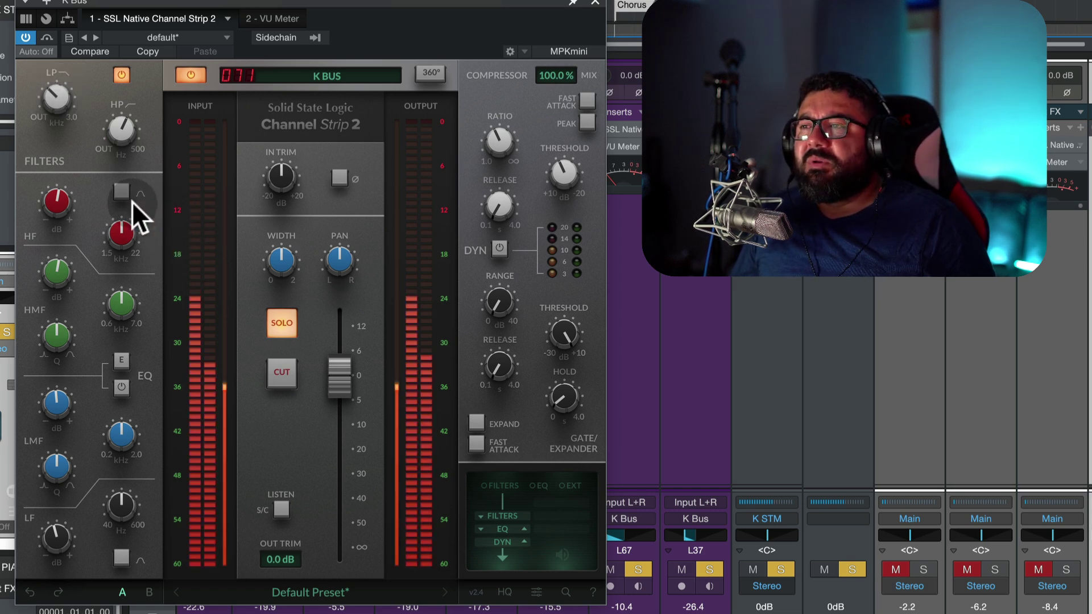
mouse_move(52, 190)
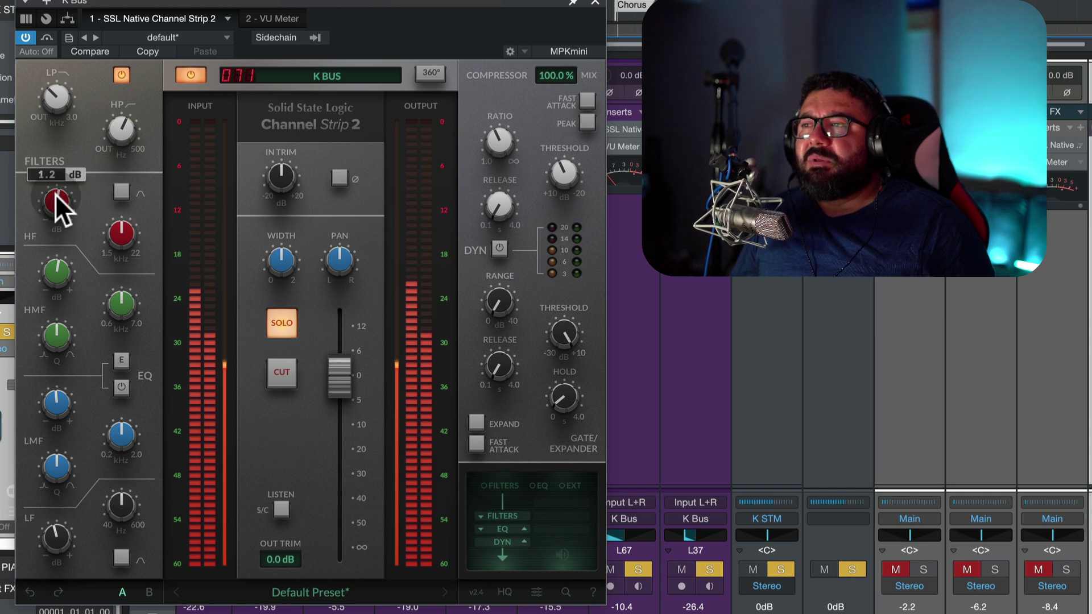
left_click_drag(55, 188, 66, 163)
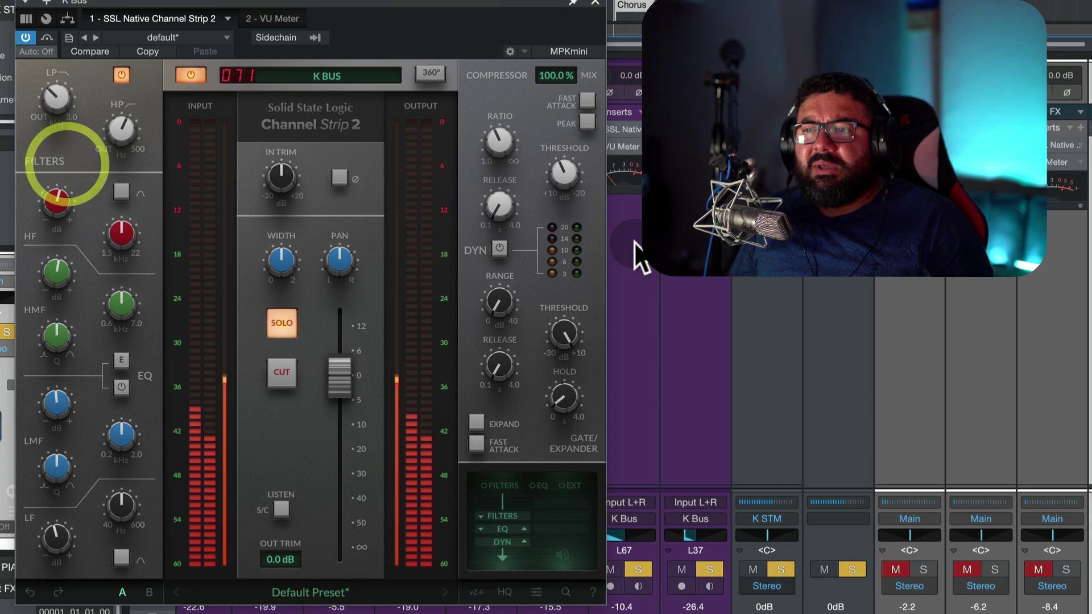
- Cancel solos, play the keys bus and audition an HF boost before resetting it to 0 dB
key("s")
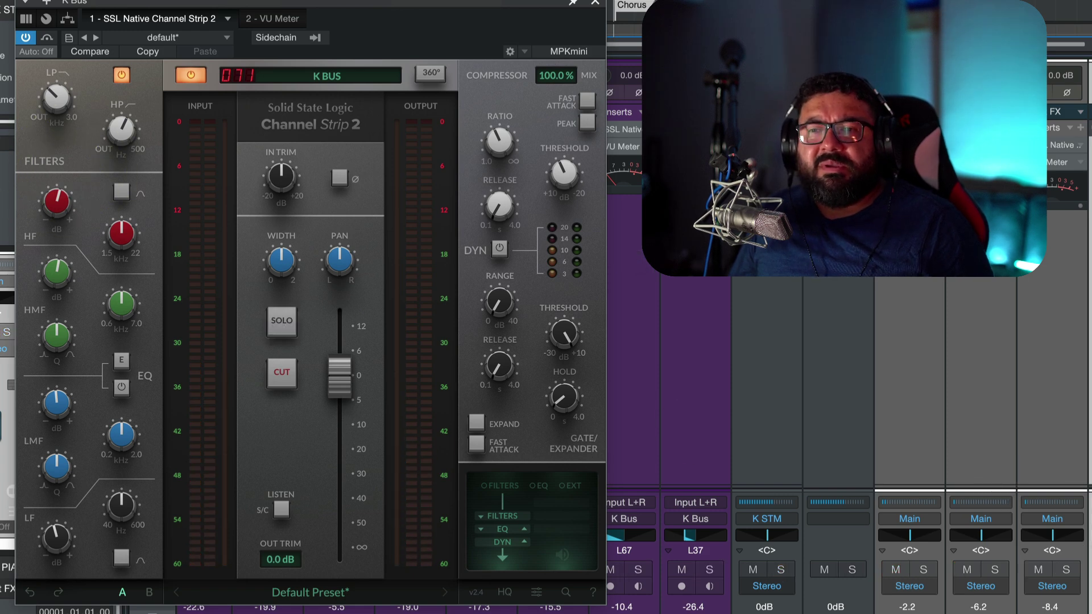
key("space")
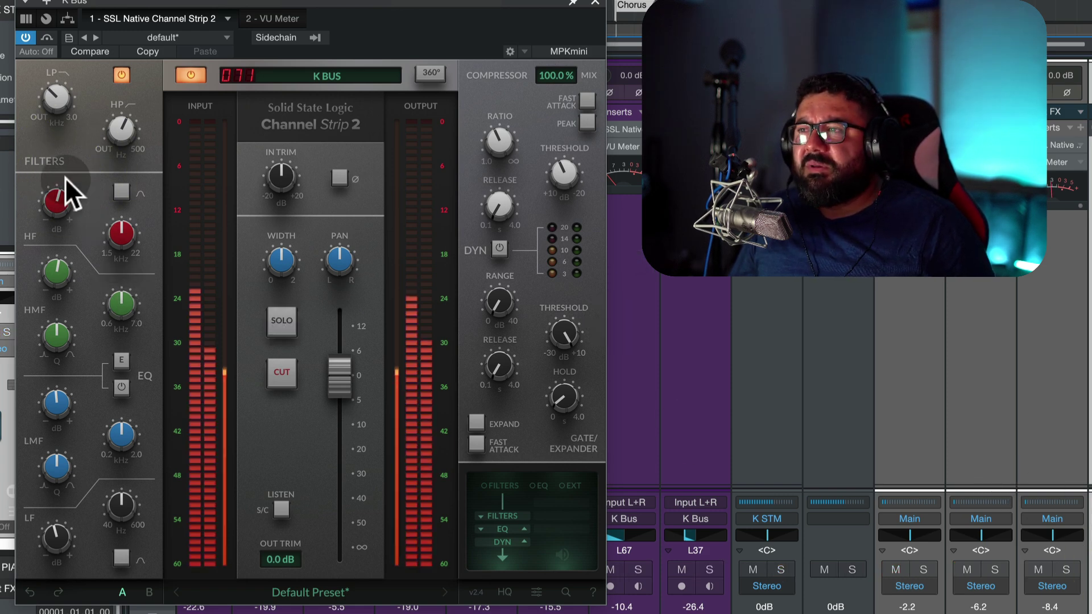
mouse_move(60, 200)
left_mouse_down()
mouse_move(82, 125)
mouse_move(62, 192)
left_mouse_up()
double_click(63, 192)
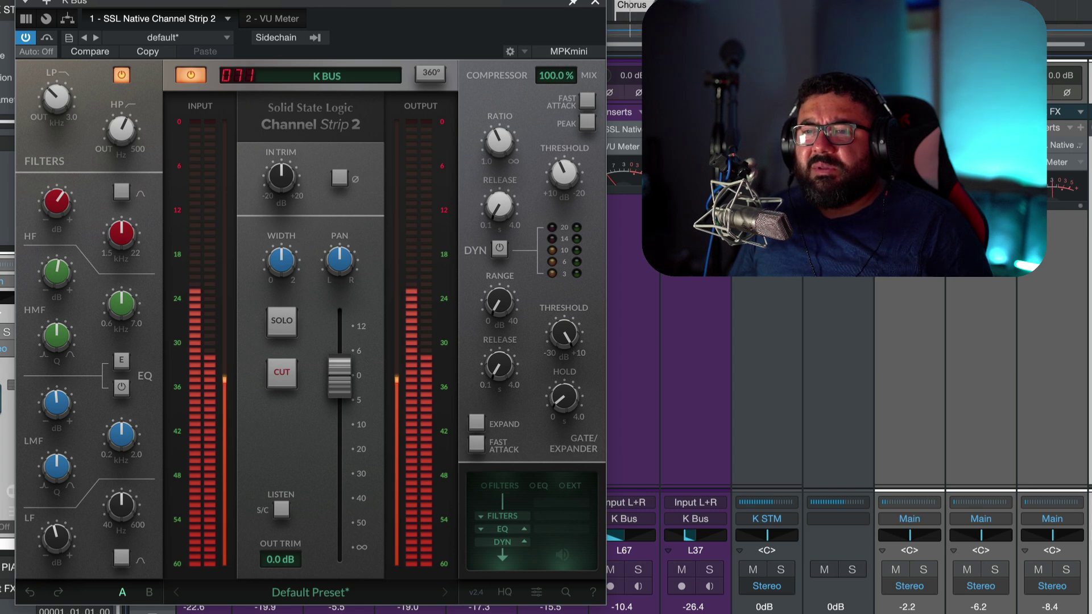
- Settle HF gain slightly below zero, then raise and reset the LF gain
left_click(521, 385)
mouse_move(56, 205)
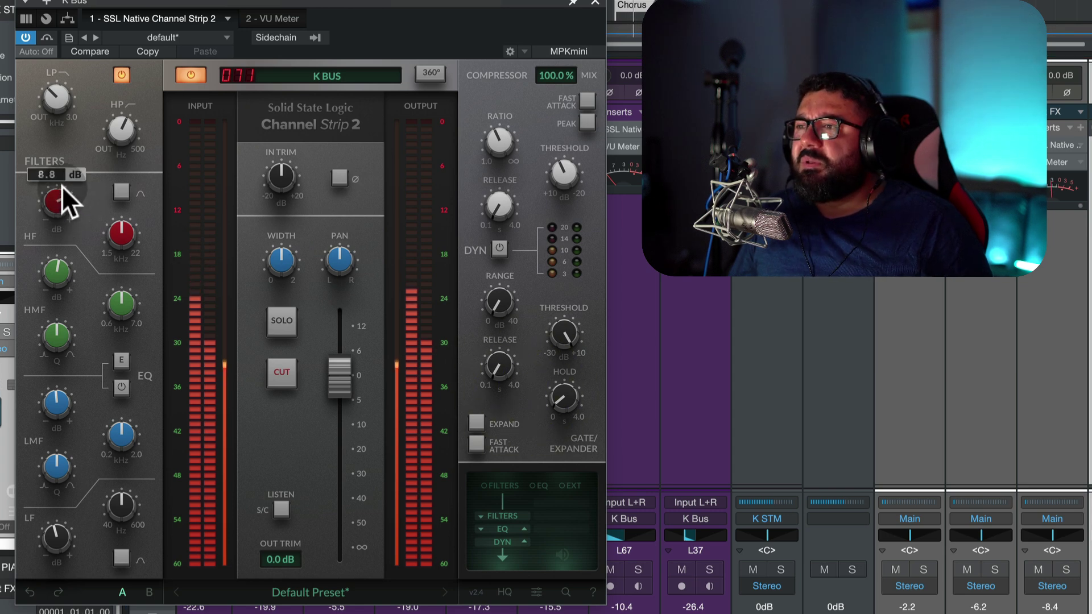
left_click_drag(62, 184, 54, 278)
left_click_drag(40, 554, 80, 493)
double_click(56, 537)
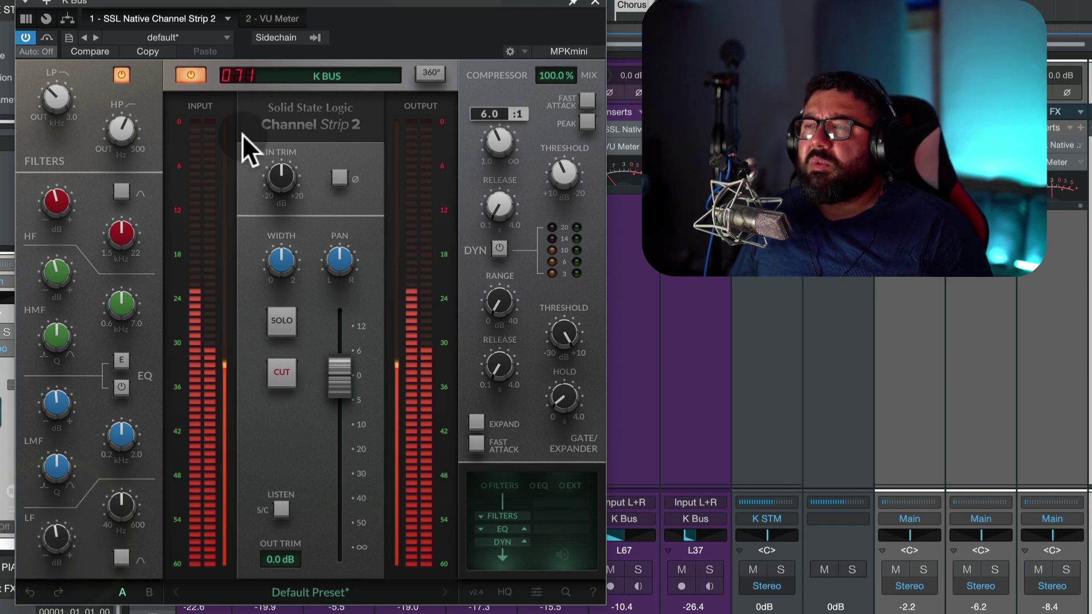
- Set KEYS PAD ARP to -14.9, KEYS PAD BED to -35.4 and KEYS PIANO to -23.8 dB
left_click(595, 3)
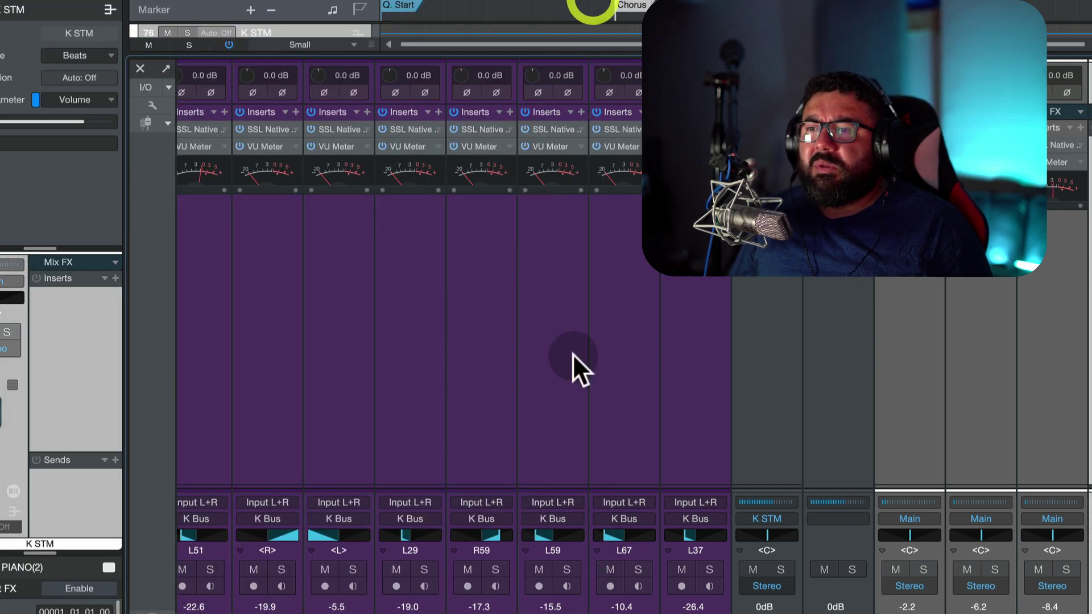
scroll(527, 373, "left", 4)
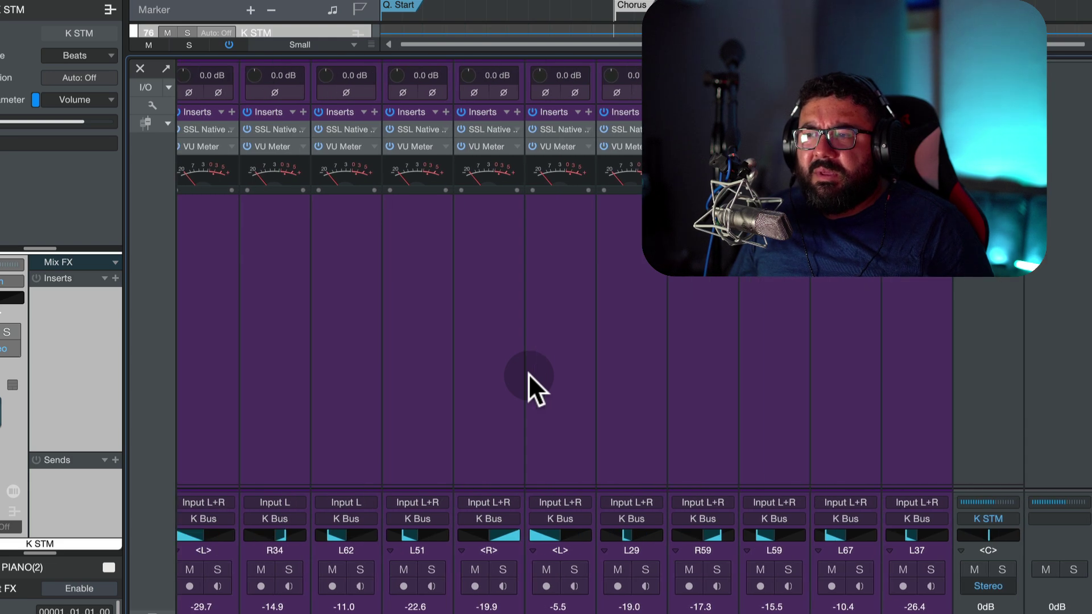
scroll(528, 374, "left", 3)
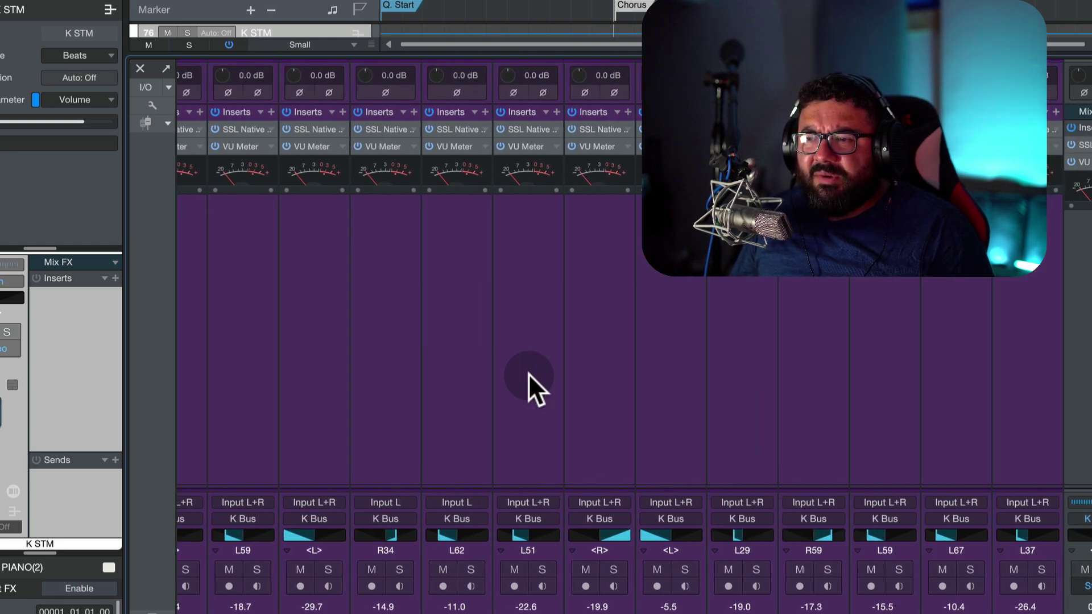
left_click_drag(589, 613, 583, 613)
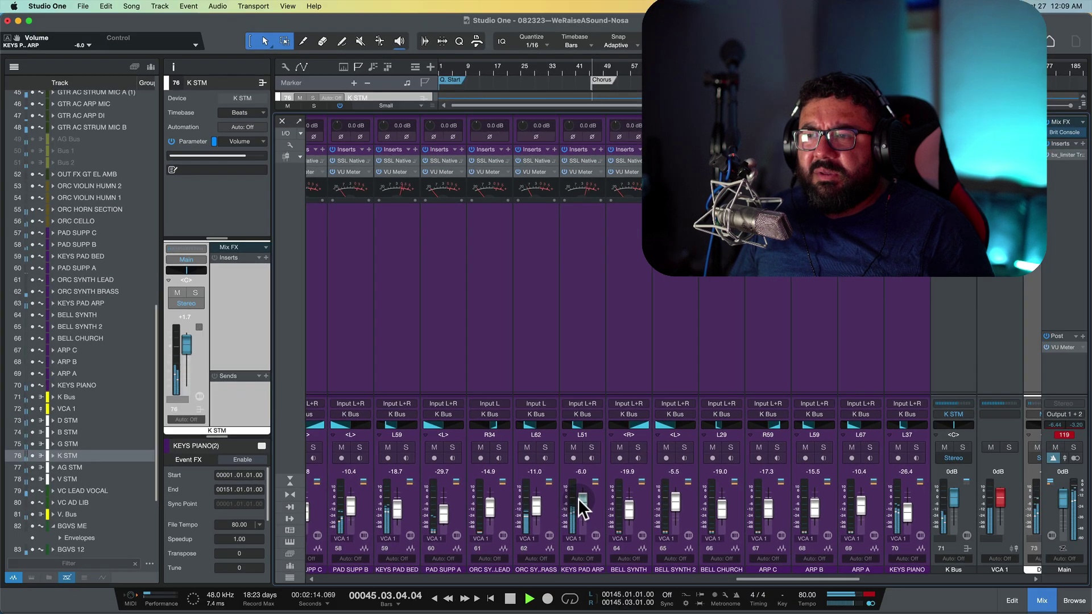
left_click_drag(579, 494, 583, 507)
left_click_drag(395, 508, 395, 516)
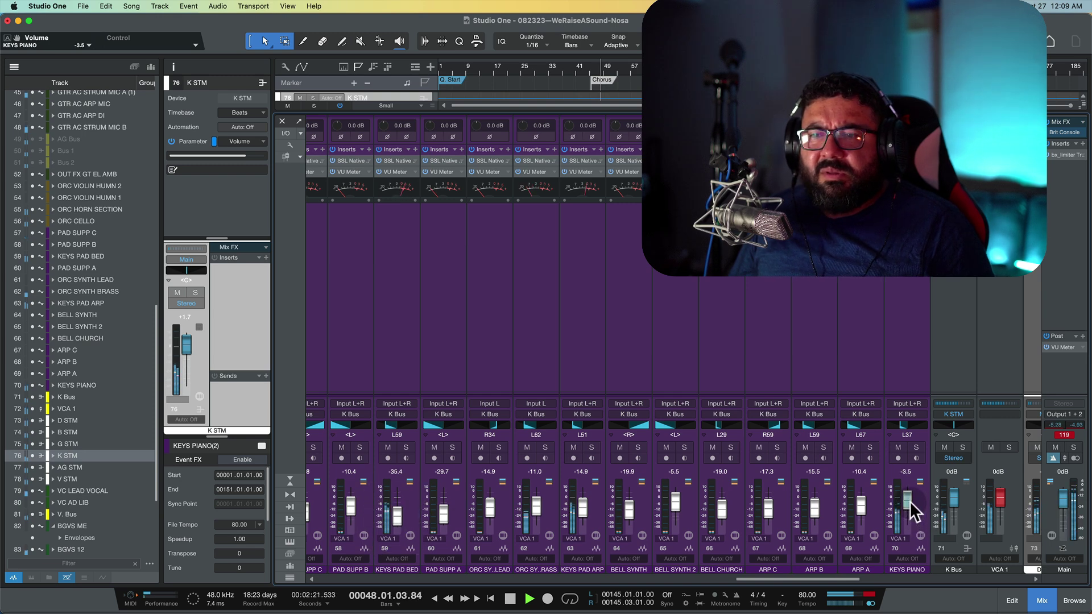
left_click_drag(909, 508, 906, 514)
- Briefly solo KEYS PAD ARP to check it, then turn the solo off
scroll(542, 339, "left", 2)
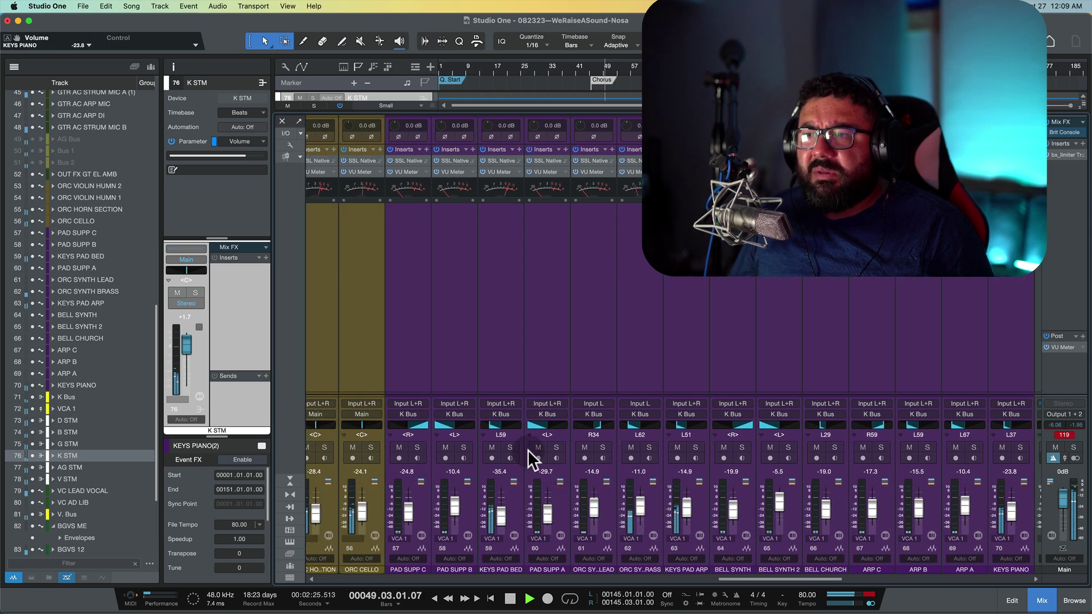
left_click(510, 443)
left_click(649, 448)
left_click(649, 447)
left_click(695, 448)
left_click(695, 447)
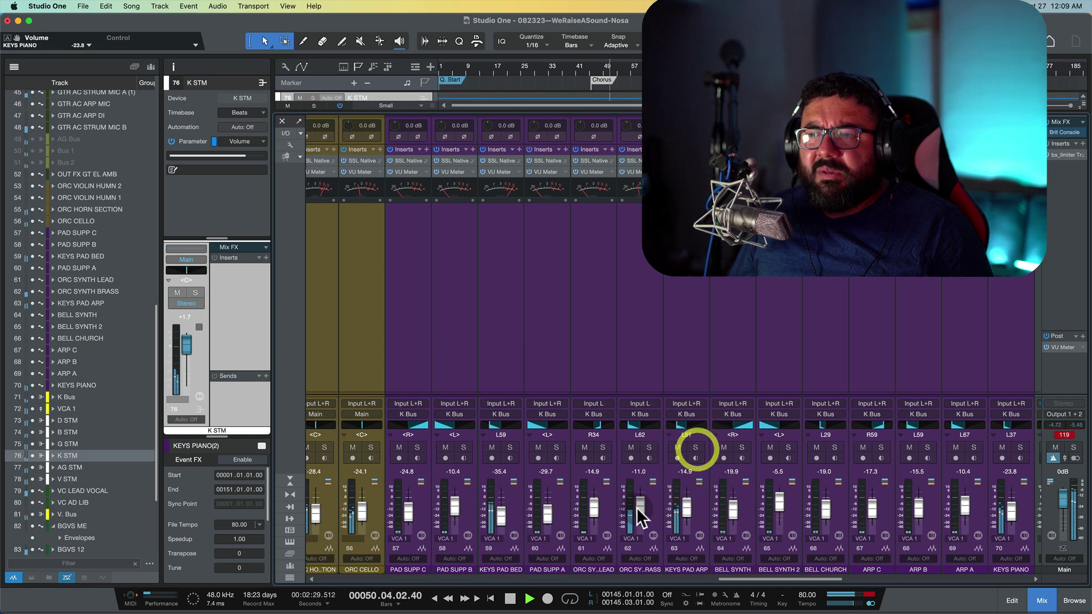
- Lower ORC SYNTH BRASS to -18.7 dB
left_click_drag(640, 504, 640, 510)
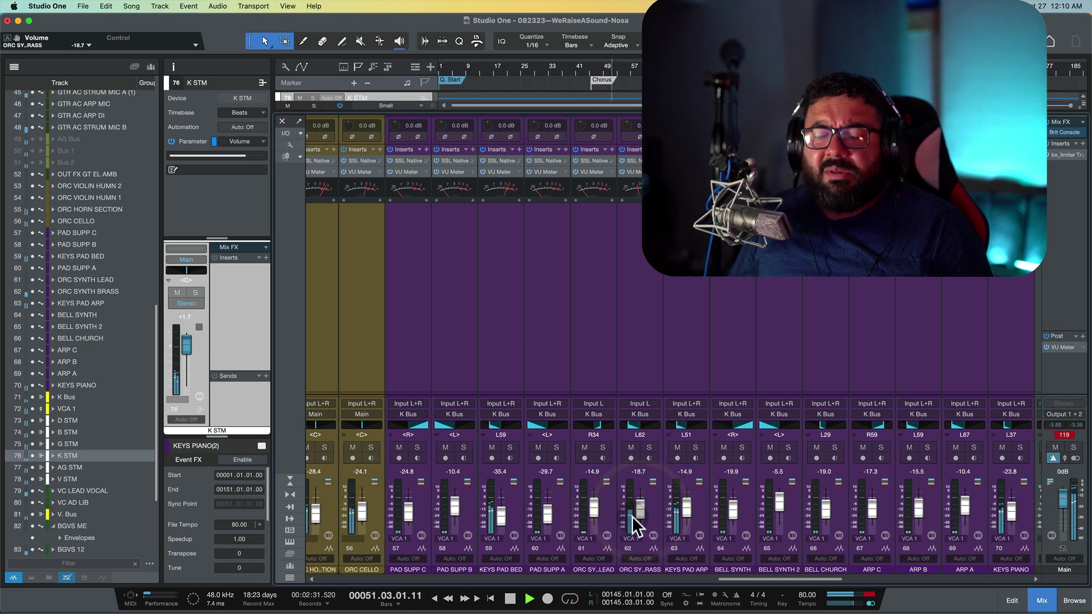
left_click(1012, 516)
scroll(94, 304, "up", 10)
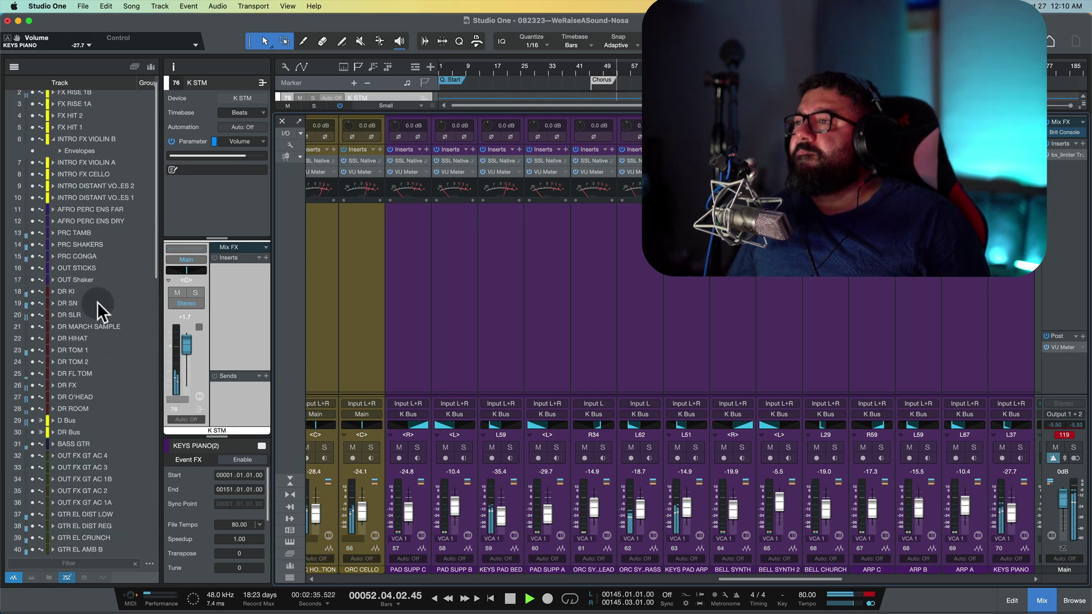
scroll(97, 302, "down", 5)
scroll(98, 302, "down", 10)
scroll(614, 295, "right", 1)
scroll(614, 295, "right", 9)
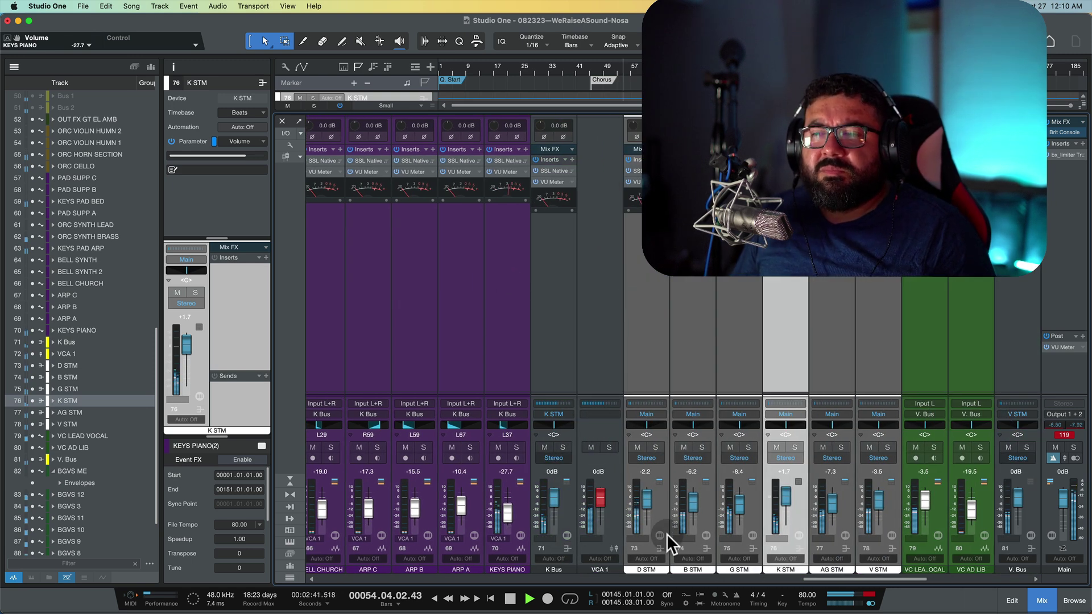
- Set K STM to -9.2 and D STM to -1.5 dB, and reset Main's clip indicator
left_click_drag(785, 498, 831, 513)
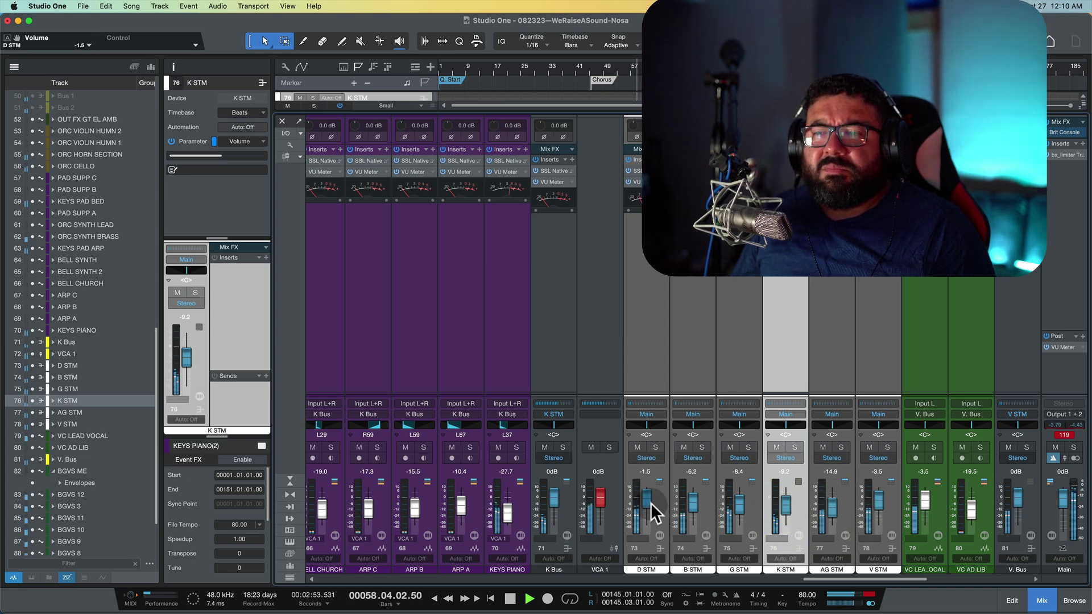
left_click_drag(650, 503, 650, 501)
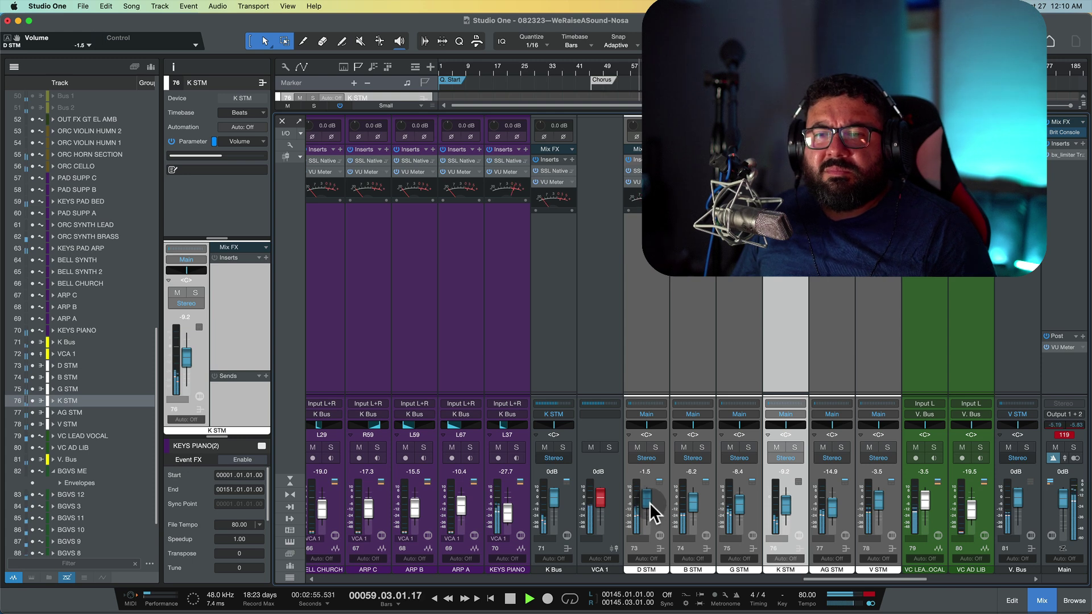
left_click(1055, 437)
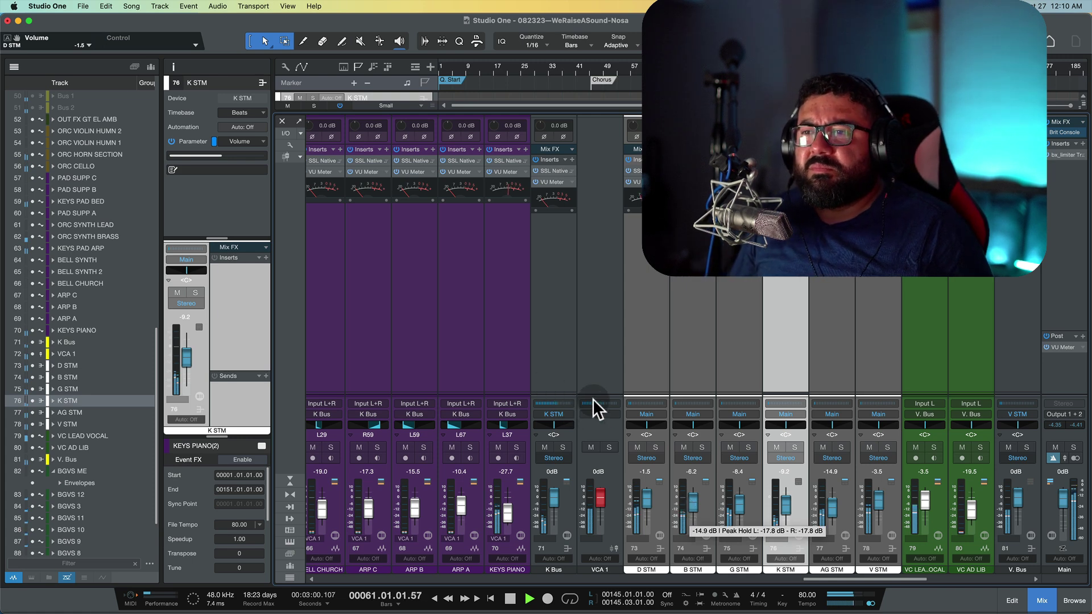
- Reveal the drum channels feeding D STM and solo the drum stem during playback
left_click(643, 410)
key("space")
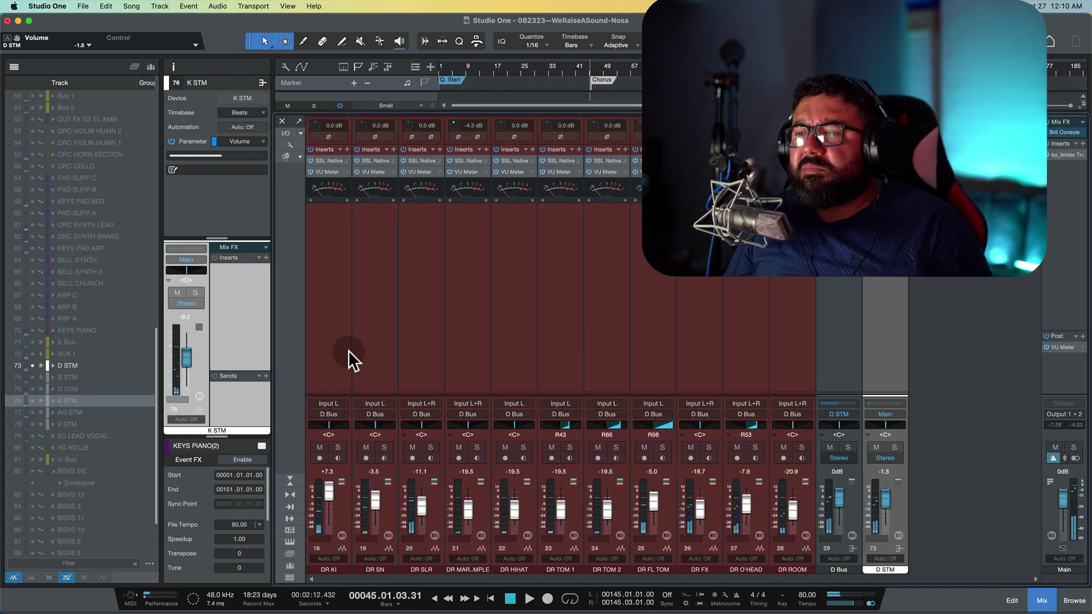
key("space")
left_click(895, 447)
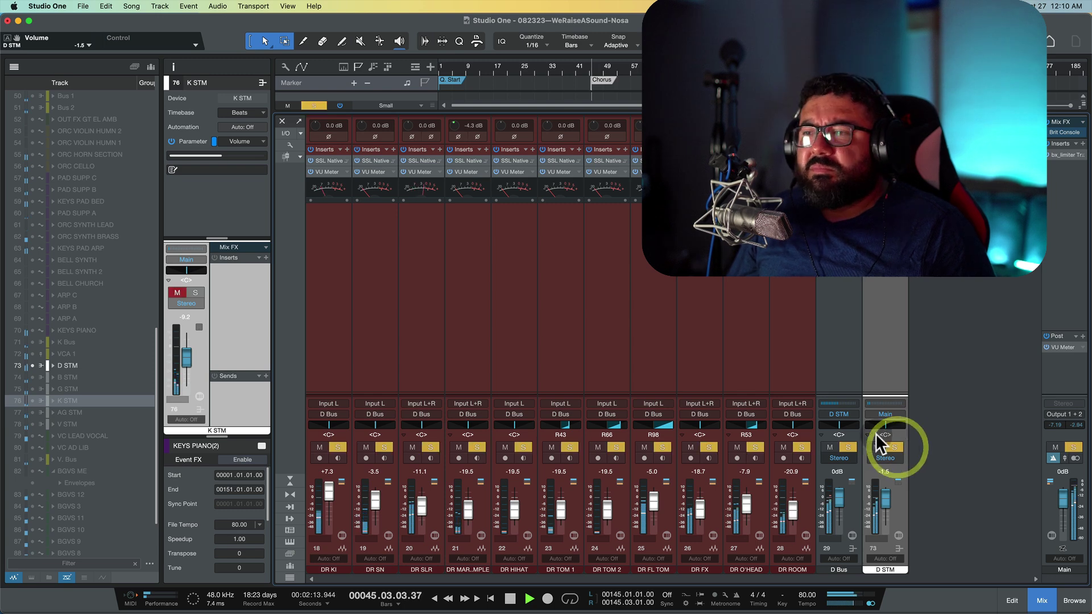
- Set the DR KI kick fader to +5.5 dB, then stop playback
mouse_move(338, 497)
left_mouse_down()
mouse_move(326, 483)
mouse_move(326, 497)
mouse_move(331, 490)
left_mouse_up()
left_click(331, 491)
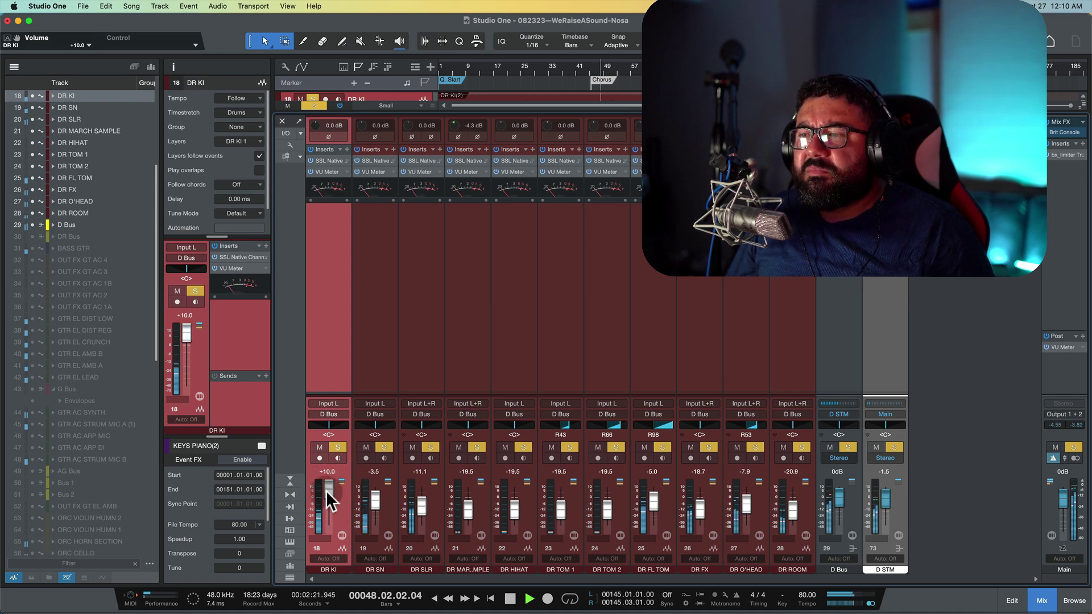
left_click_drag(326, 491, 325, 499)
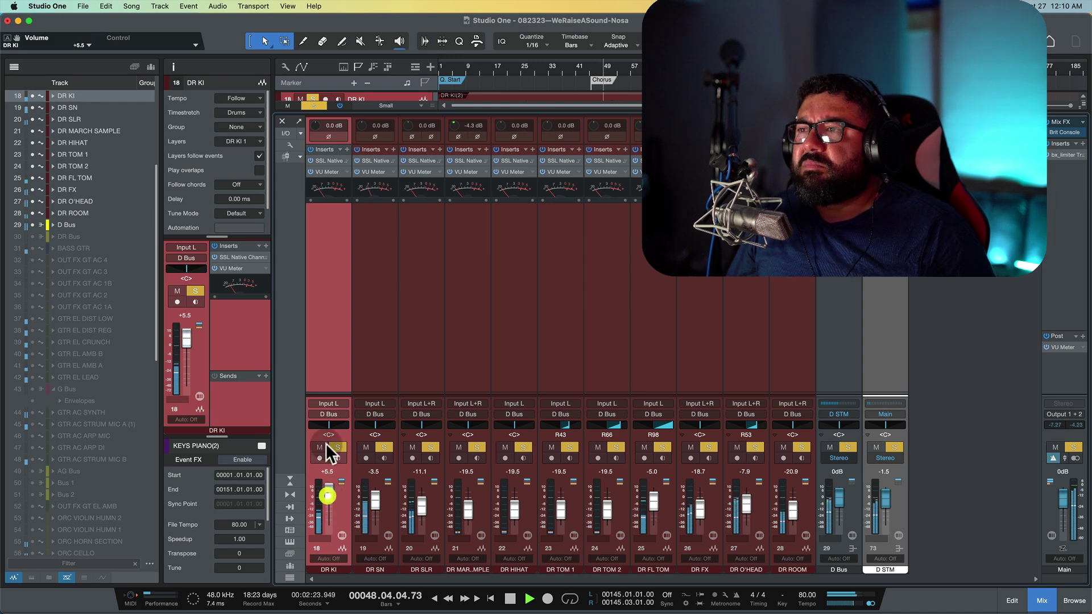
key("space")
- Open DR KI's SSL channel strip and cut the low-mid band to -17.5 dB at 0.49 kHz
left_click(329, 156)
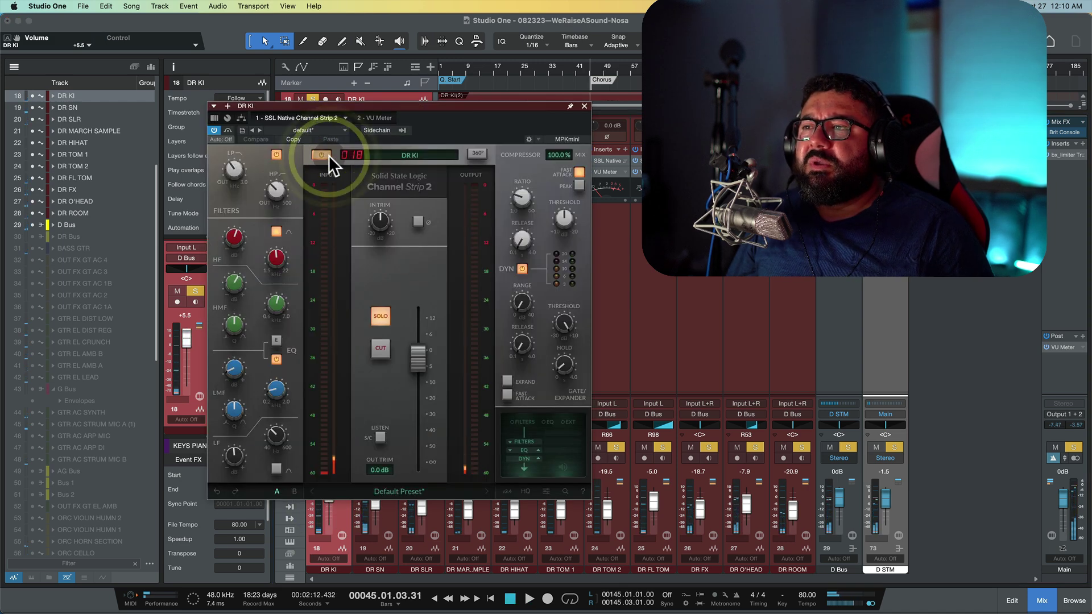
key("space")
left_click_drag(242, 369, 229, 383)
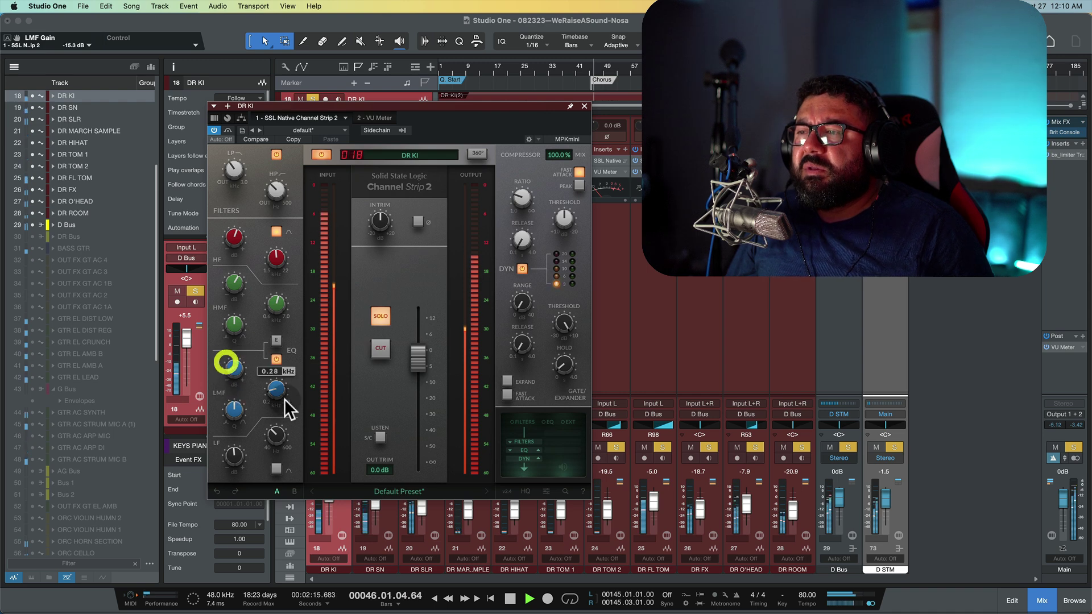
left_click_drag(269, 389, 236, 369)
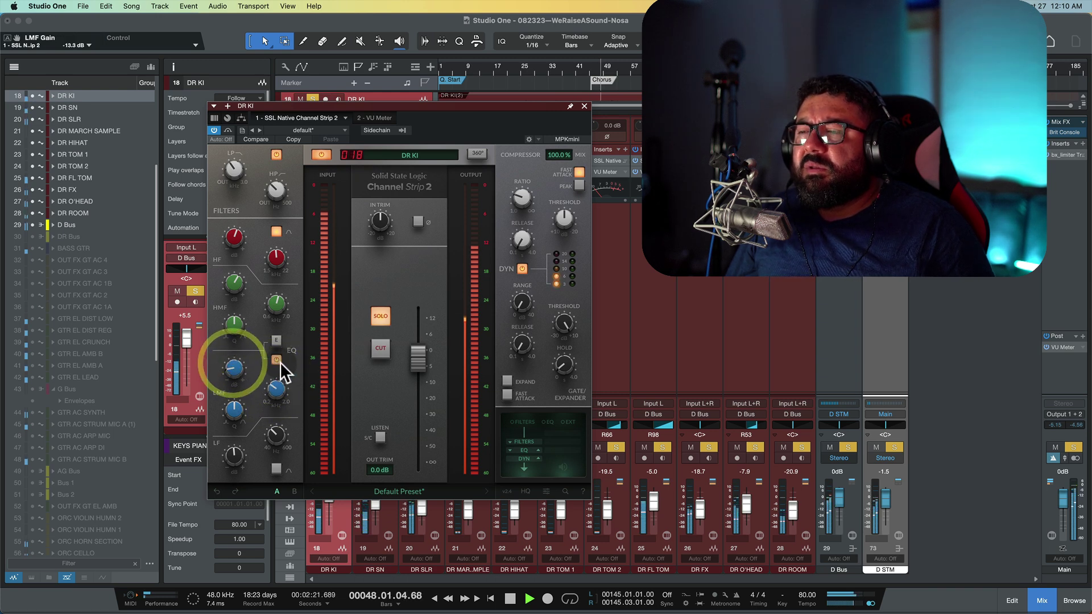
- Compare the E and G EQ types, leave it on G, and close the strip
left_click(276, 360)
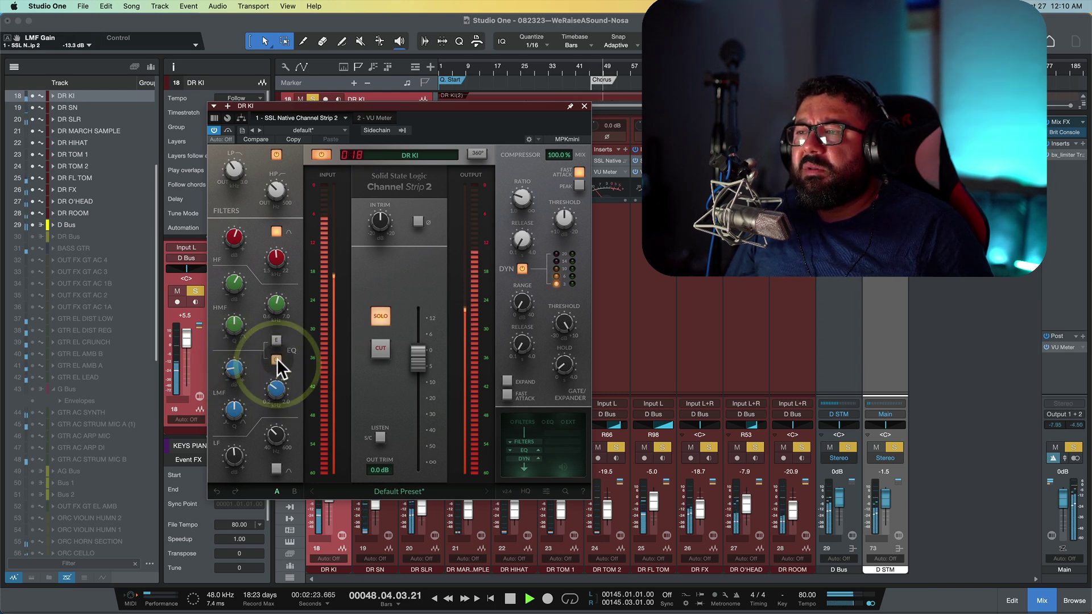
left_click(274, 343)
left_click(274, 343)
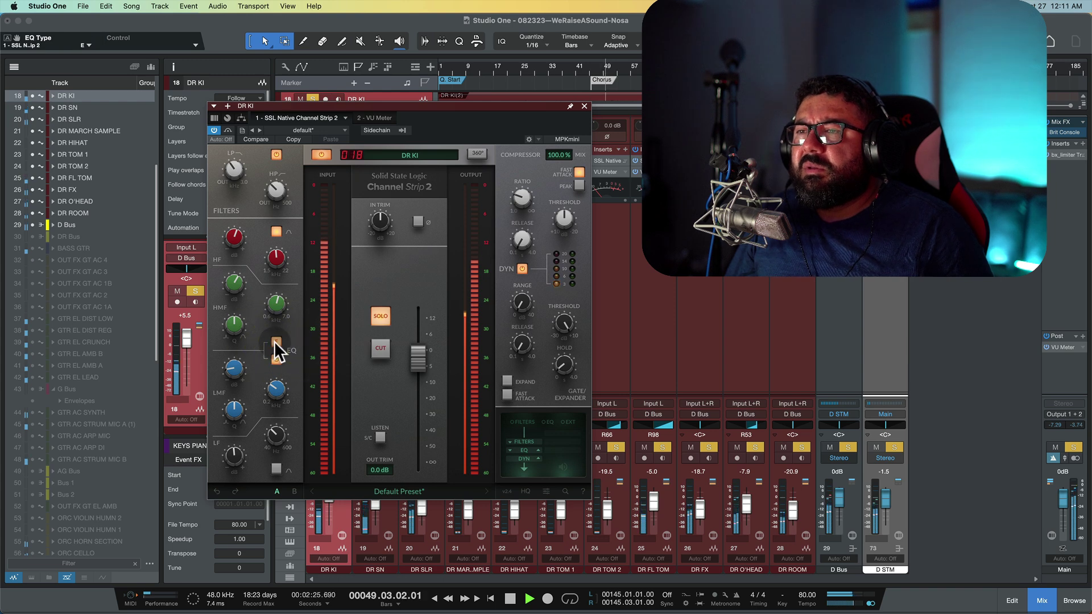
left_click(274, 341)
left_click(274, 341)
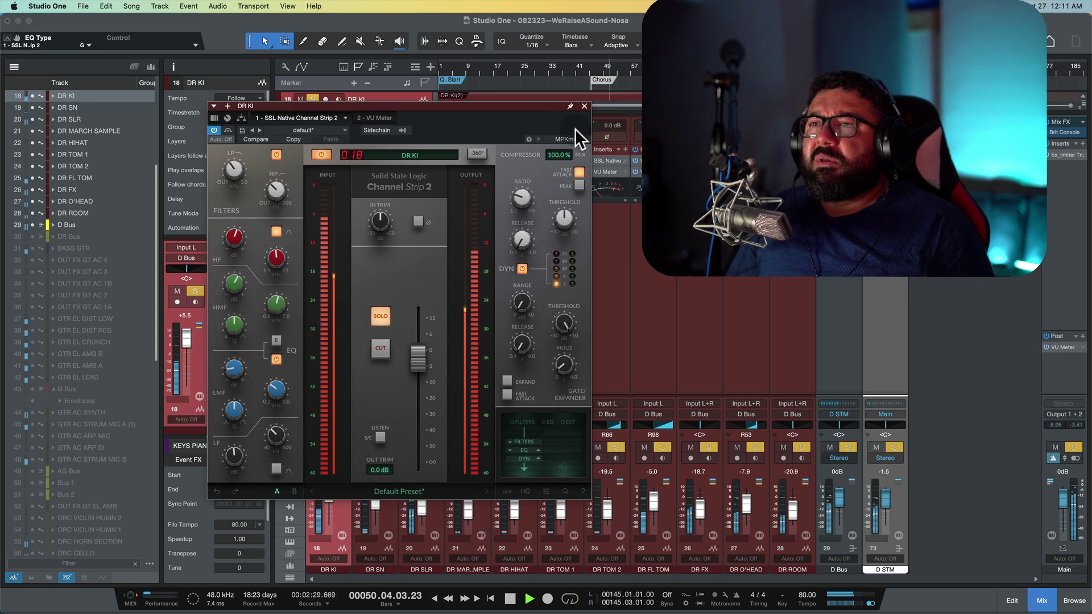
left_click(584, 106)
- Clear all solos, resume playback, and scroll the mixer to the purple keys channels and K Bus
key("space")
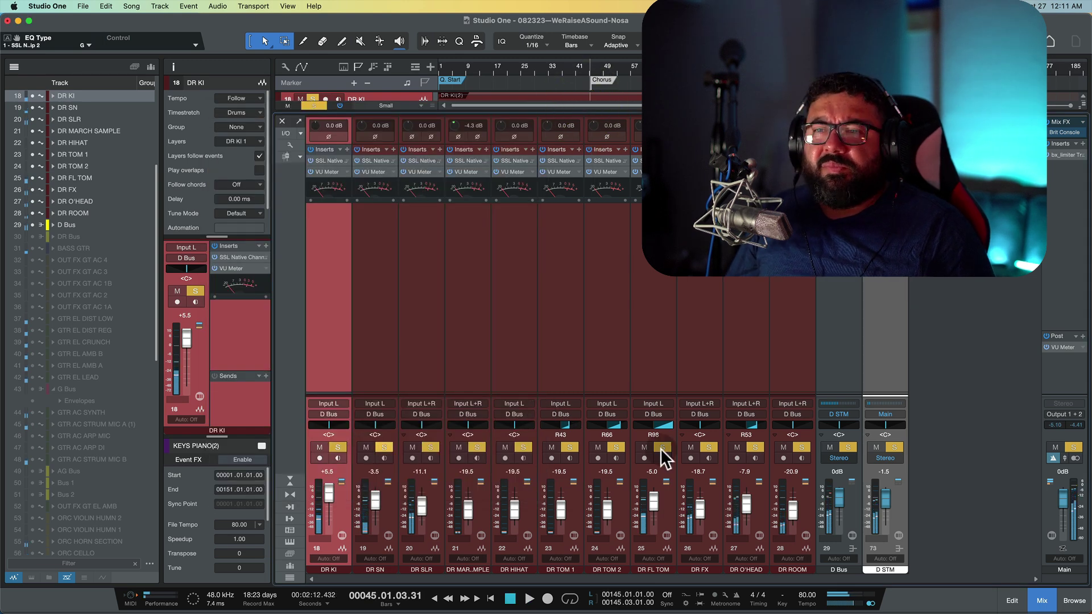
left_click(894, 448)
key("space")
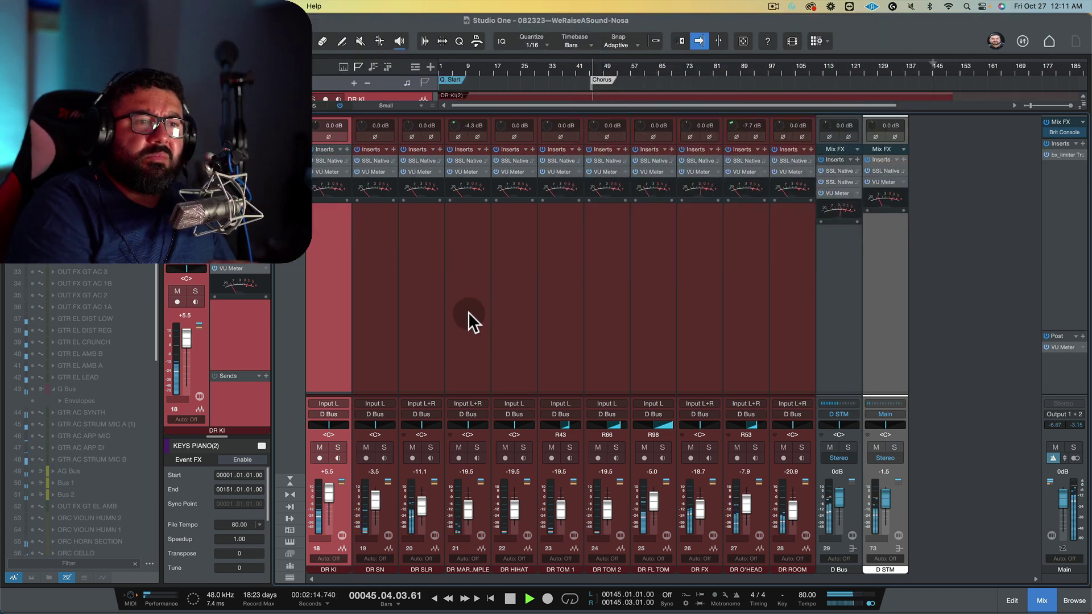
scroll(468, 312, "left", 5)
scroll(477, 318, "right", 10)
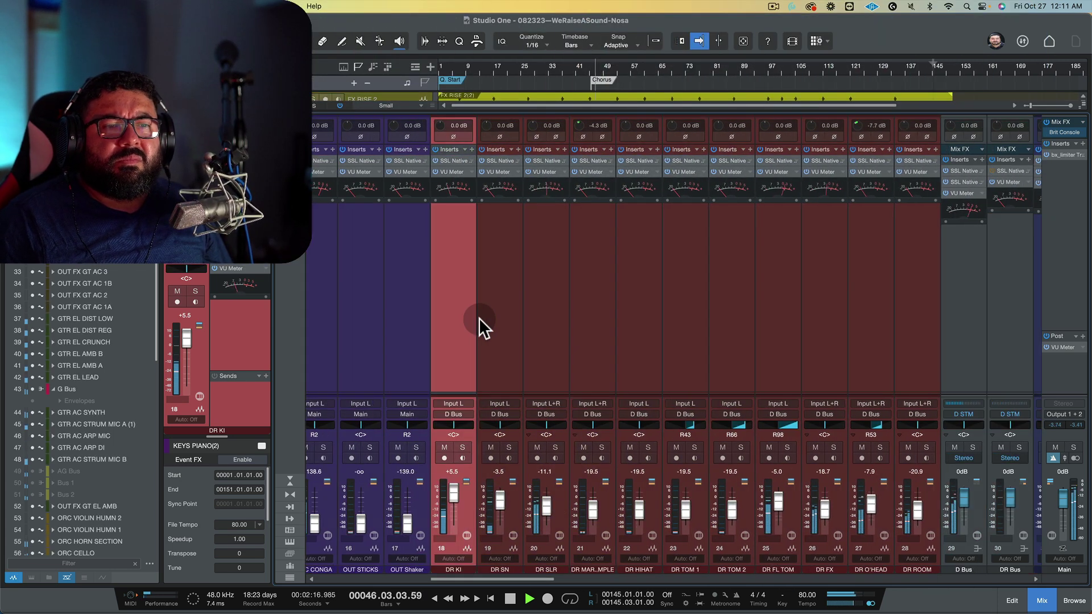
scroll(478, 318, "right", 12)
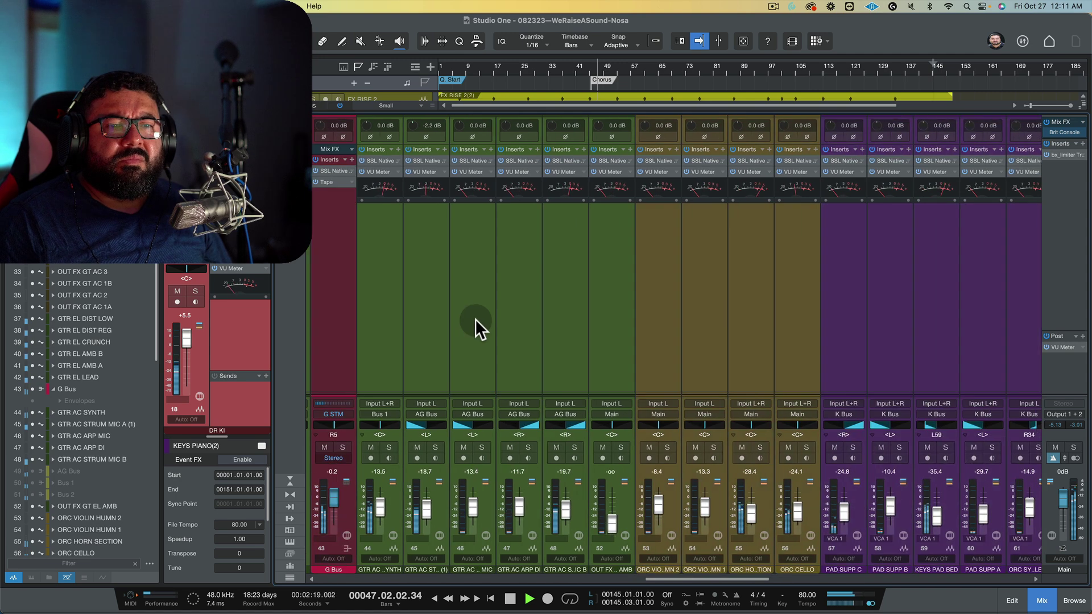
scroll(475, 318, "left", 3)
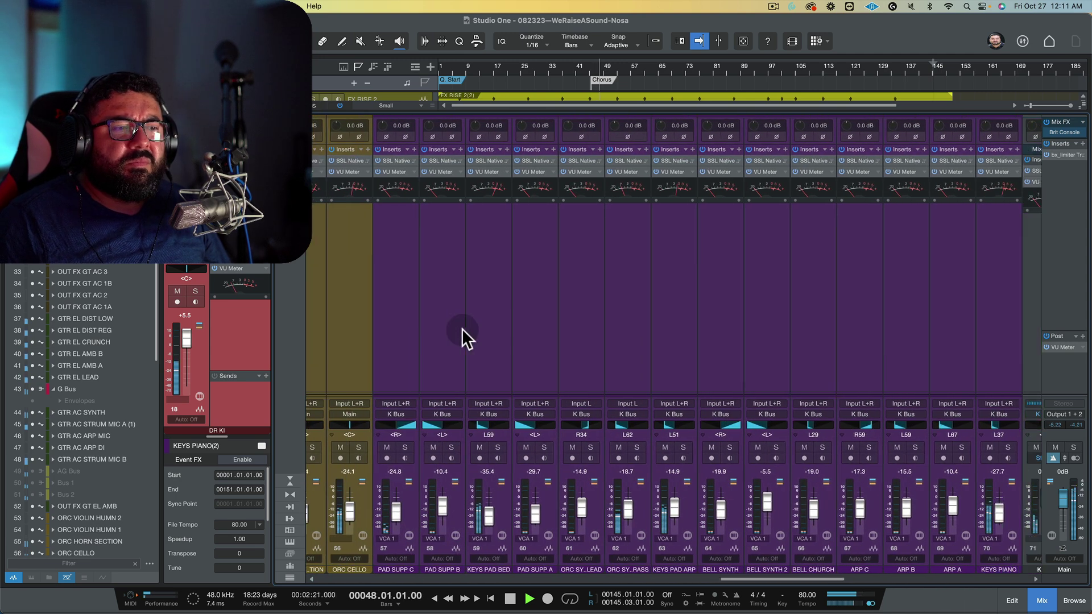
- Switch the mixer to narrow strips and audition KEYS PAD ARP, ORC SYNTH BRASS, KEYS PAD BED and ORC CELLO solo
left_click(290, 494)
scroll(575, 377, "right", 10)
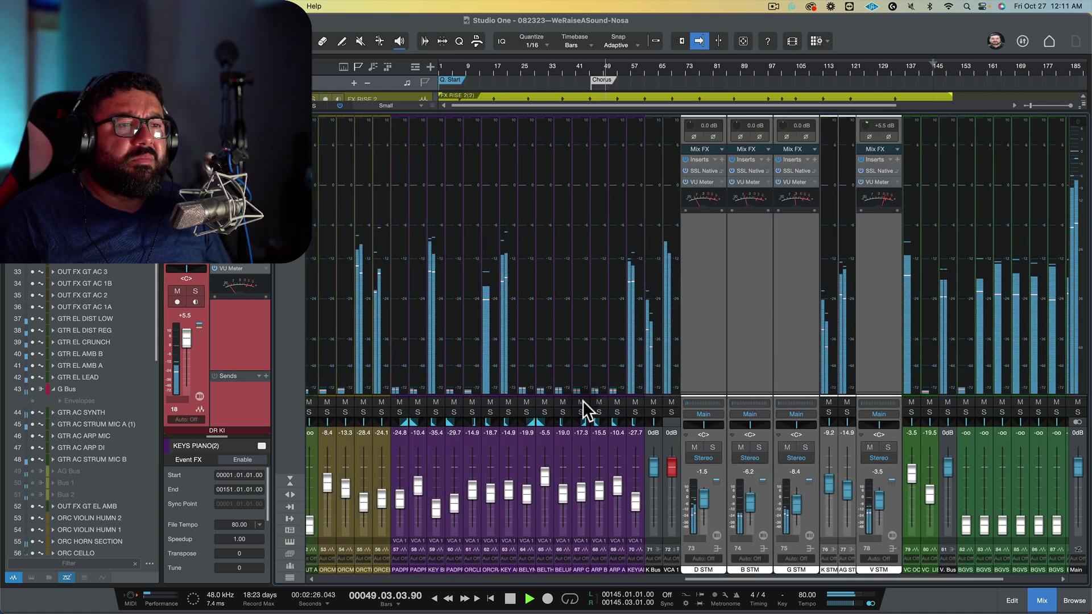
left_click(508, 412)
left_click(508, 412)
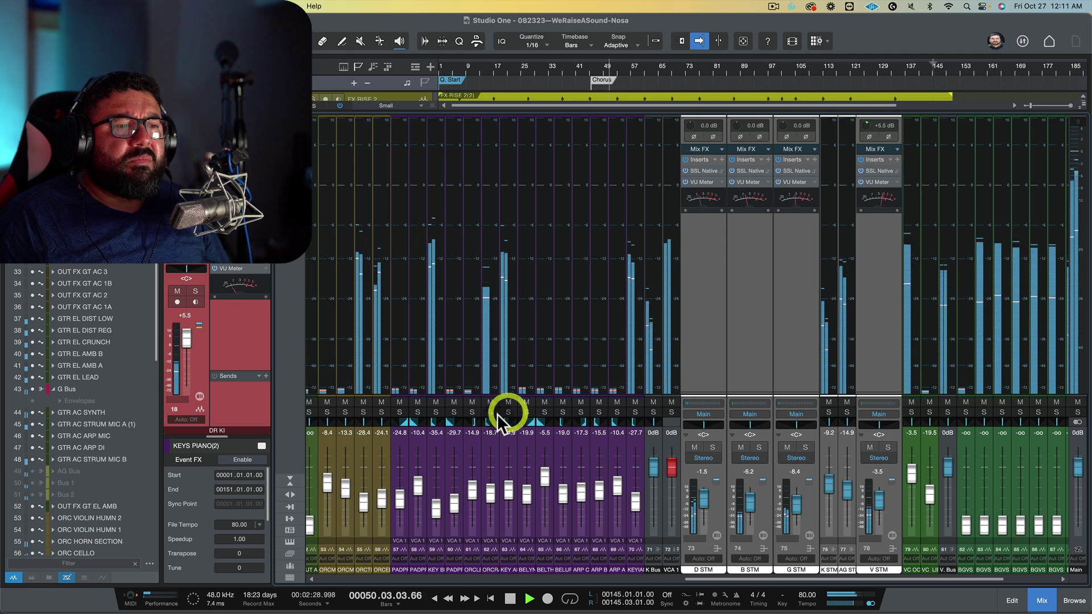
left_click(491, 412)
left_click(493, 412)
left_click(436, 411)
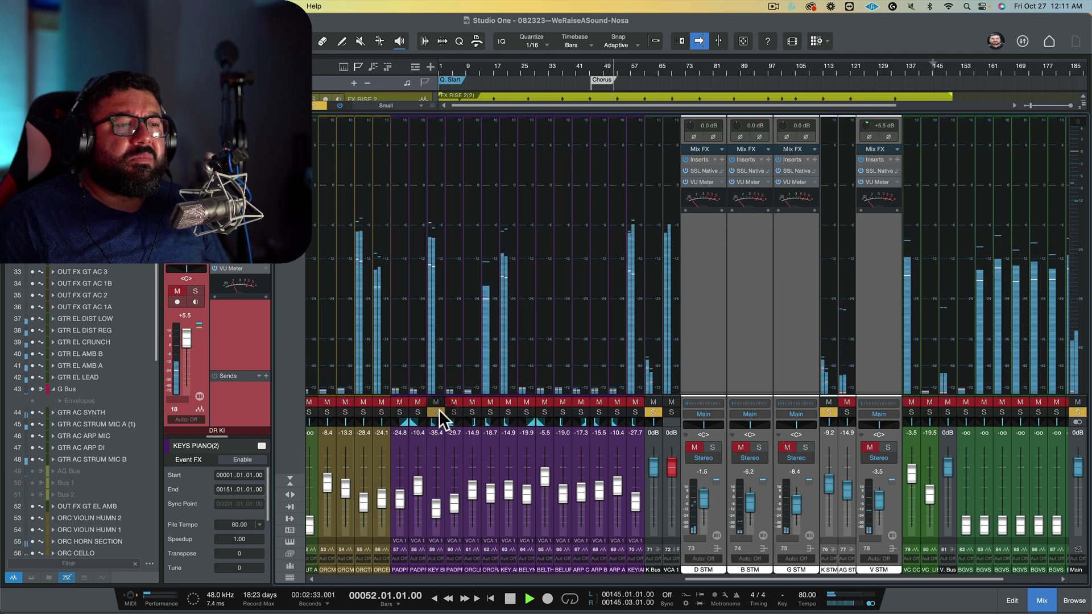
left_click(436, 412)
left_click(384, 411)
left_click(382, 412)
left_click(359, 412)
left_click(360, 412)
key("space")
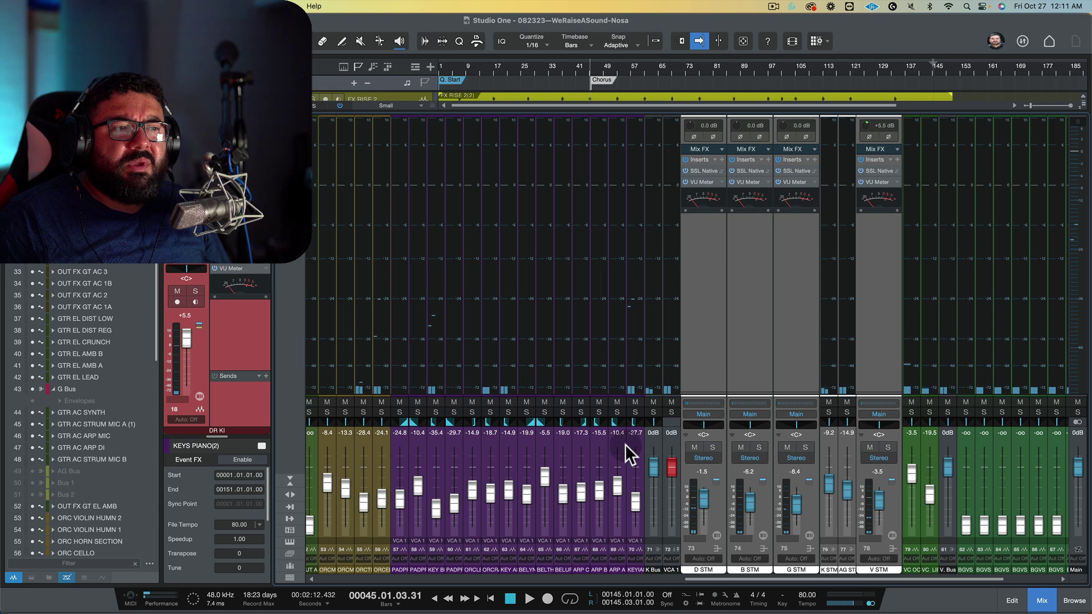
- Solo the whole keys group through VCA 1 and play it back
left_click(671, 412)
key("space")
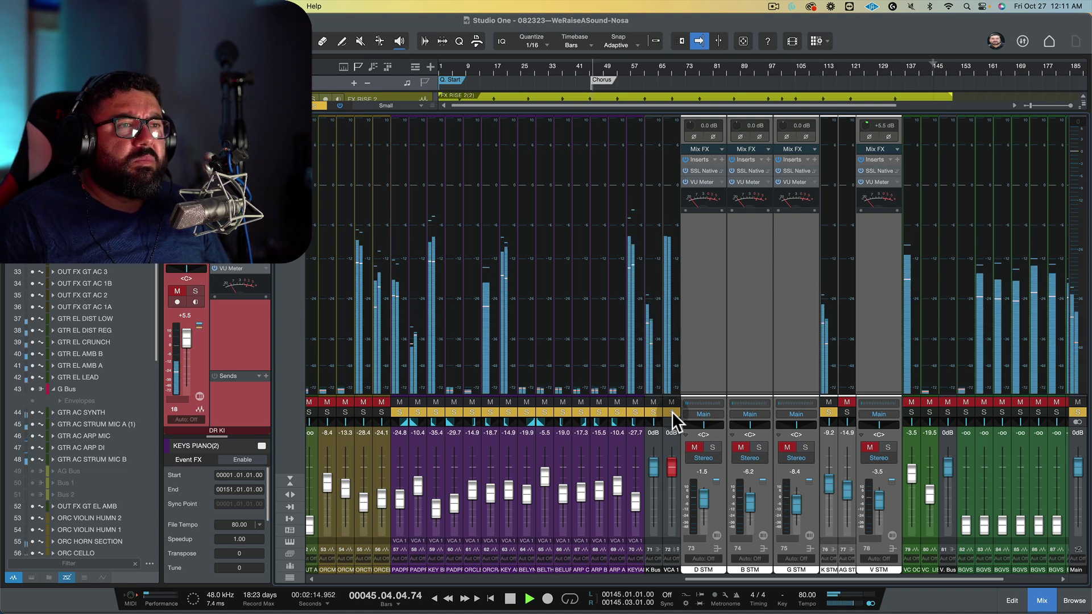
left_click(671, 411)
key("space")
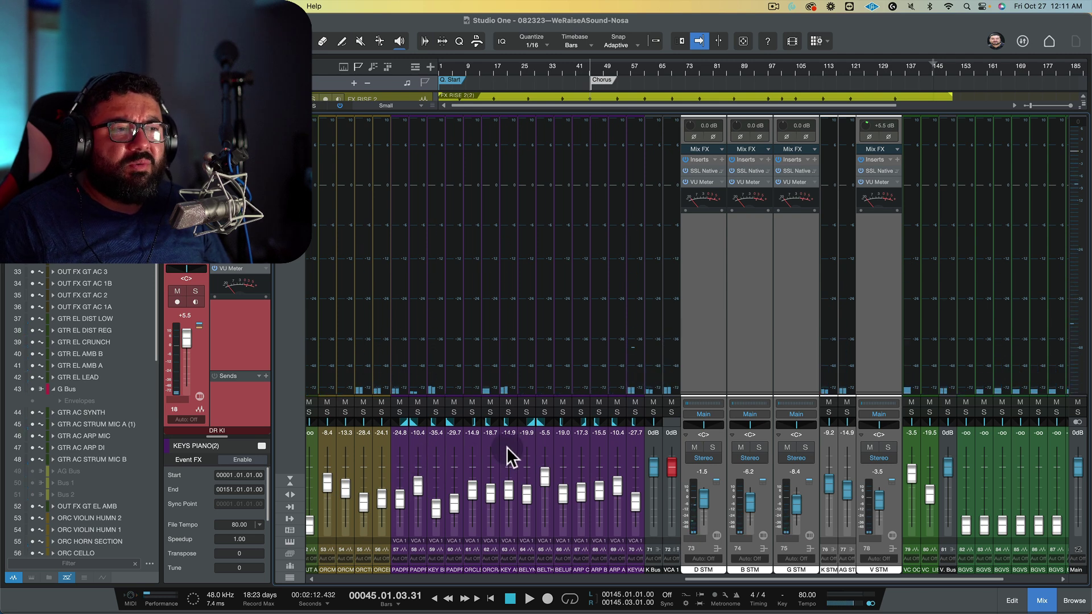
key("space")
left_click(671, 410)
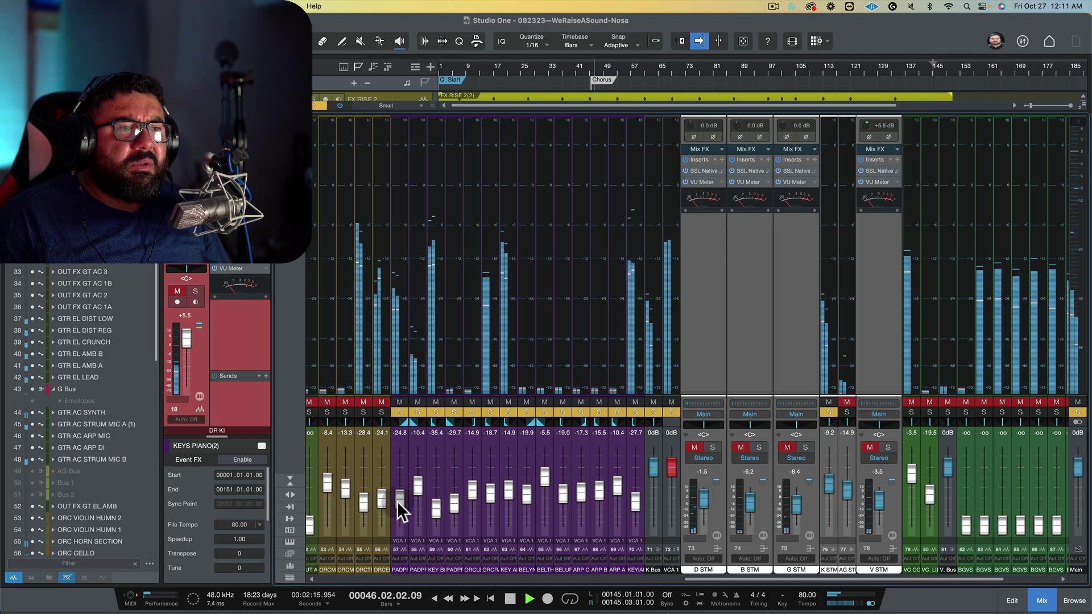
- Set PAD SUPP B to -8.2 dB and KEYS PAD BED to -18.0 dB, then stop and release VCA 1's solo
left_click_drag(399, 502, 432, 496)
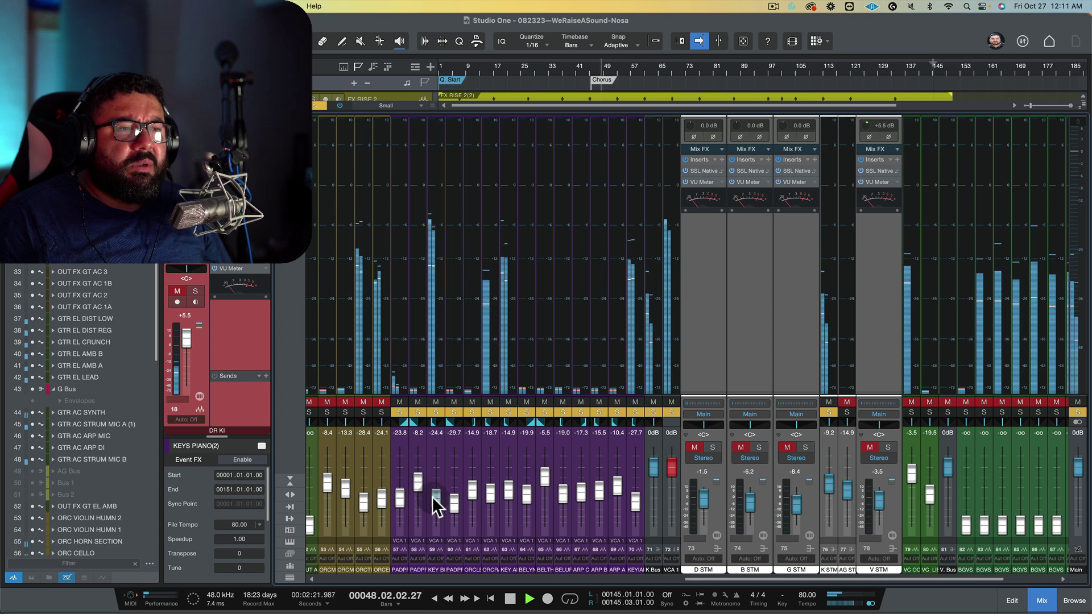
left_click(427, 424)
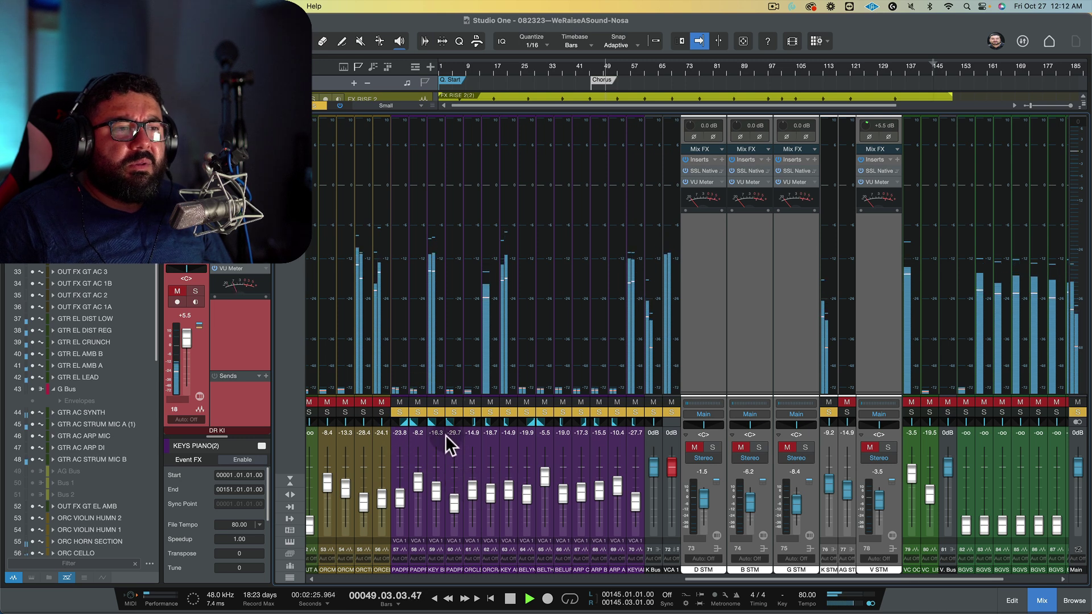
left_click(440, 491)
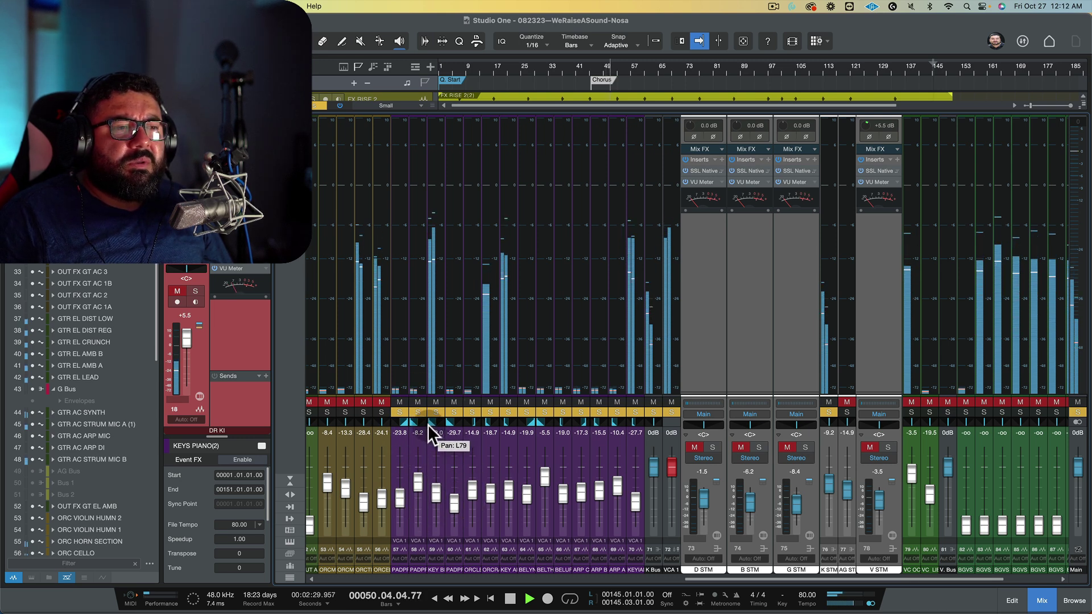
left_click(429, 430)
key("space")
left_click(672, 410)
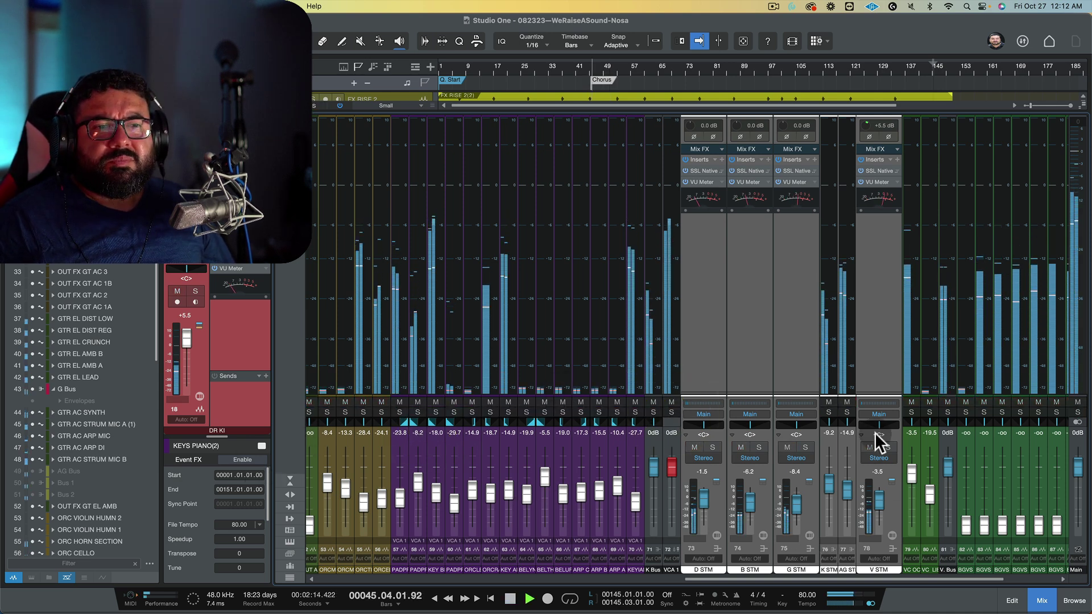
- Select the K STM and AG STM channels and stop playback
left_click(829, 455)
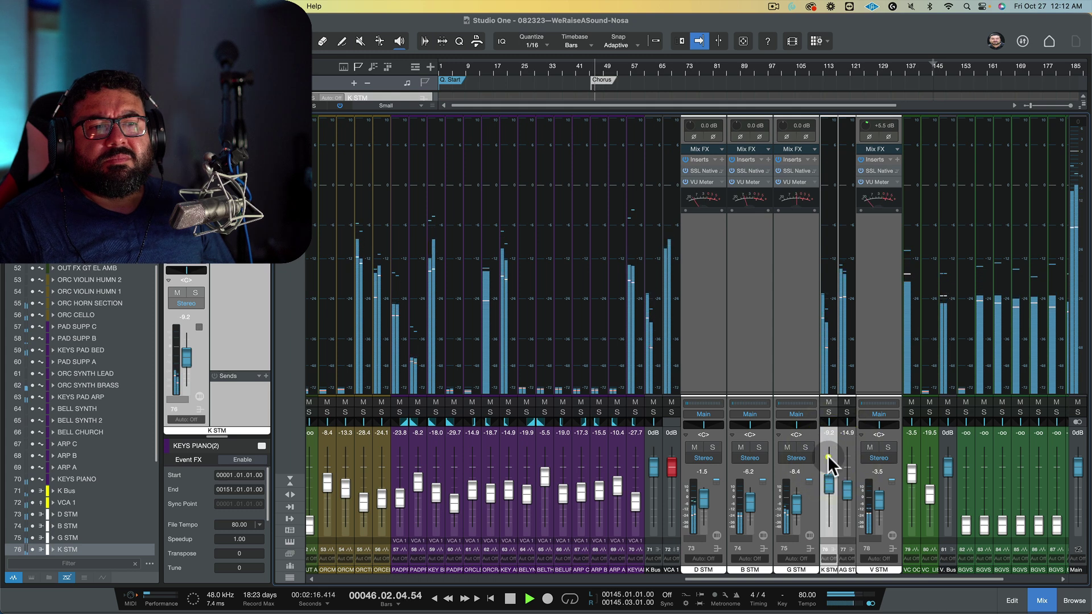
left_click(873, 456)
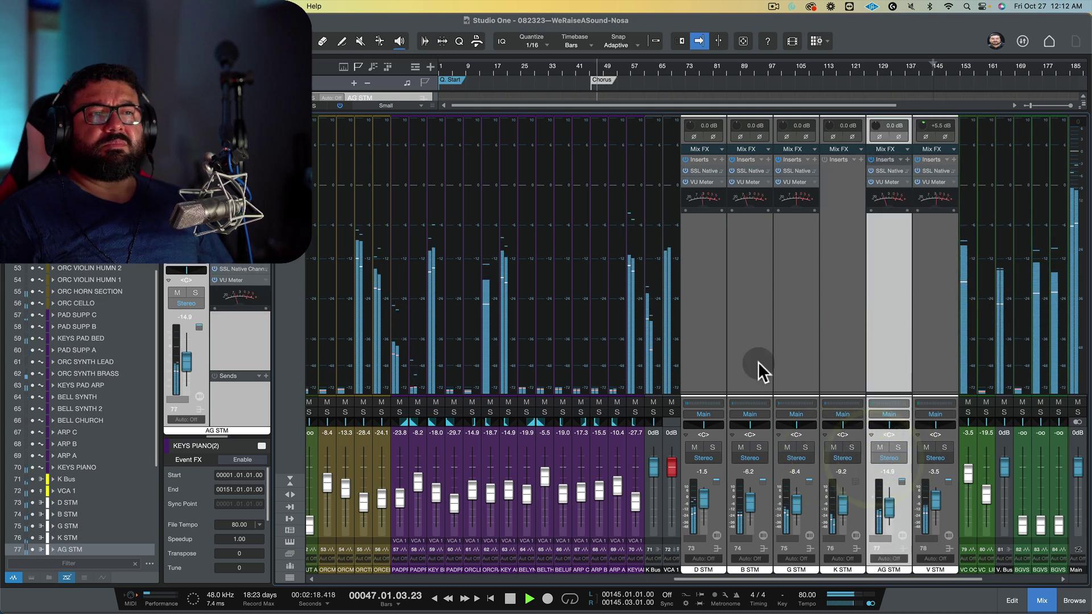
scroll(739, 345, "right", 5)
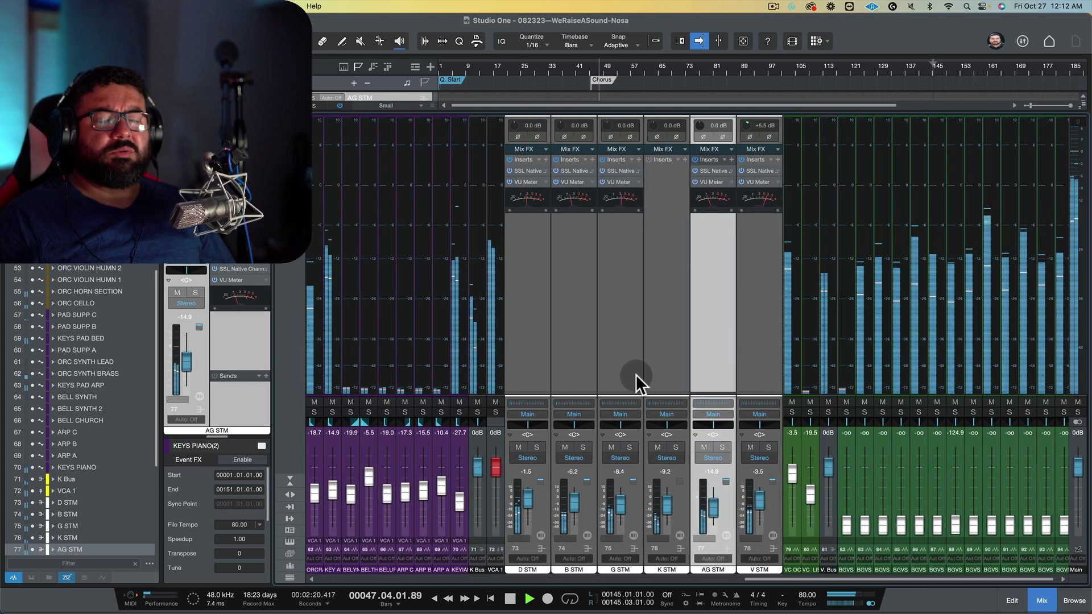
key("space")
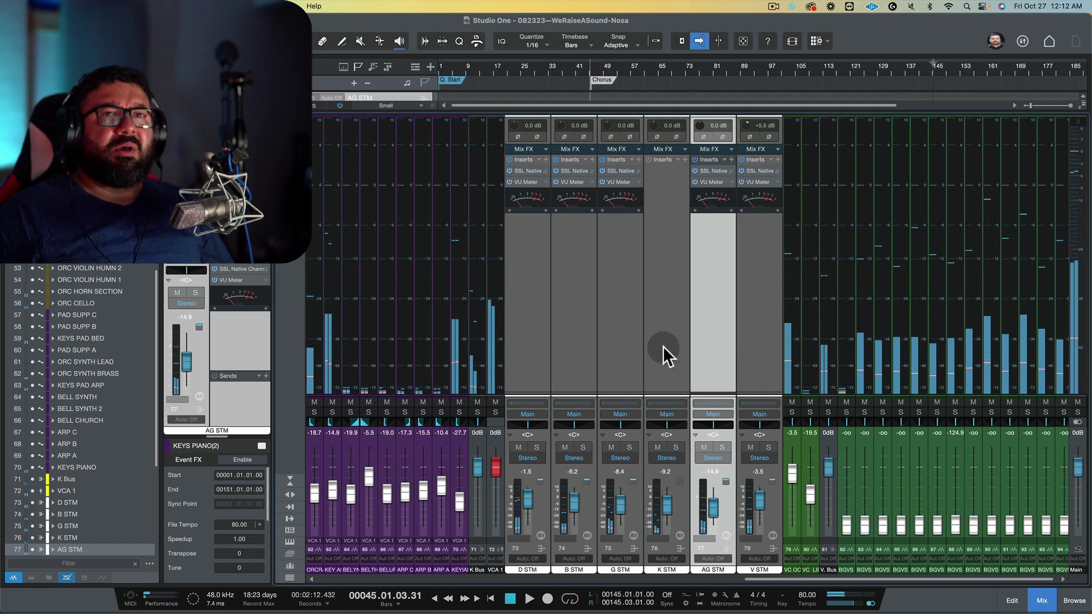
- Toggle the mixer with F3 to review the keys tracks in the arrangement
key("F3")
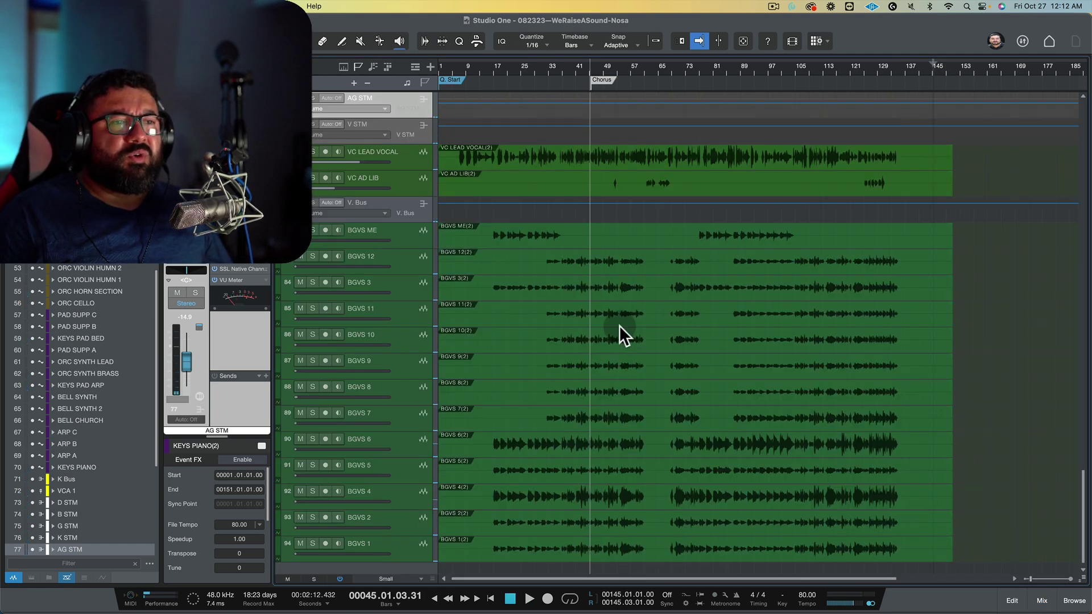
scroll(620, 325, "up", 15)
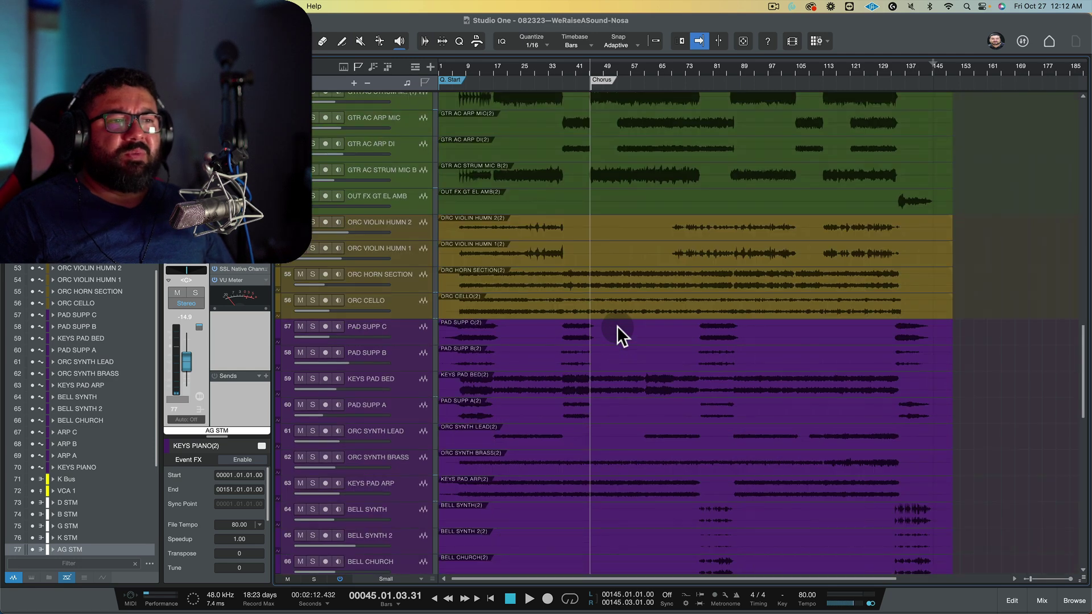
scroll(616, 326, "down", 8)
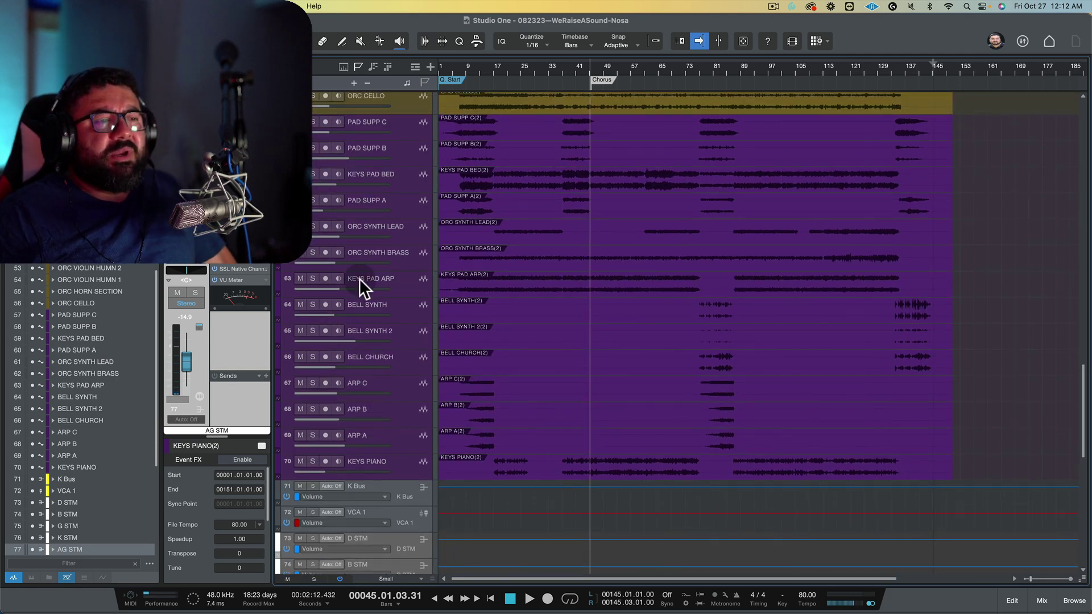
key("F3")
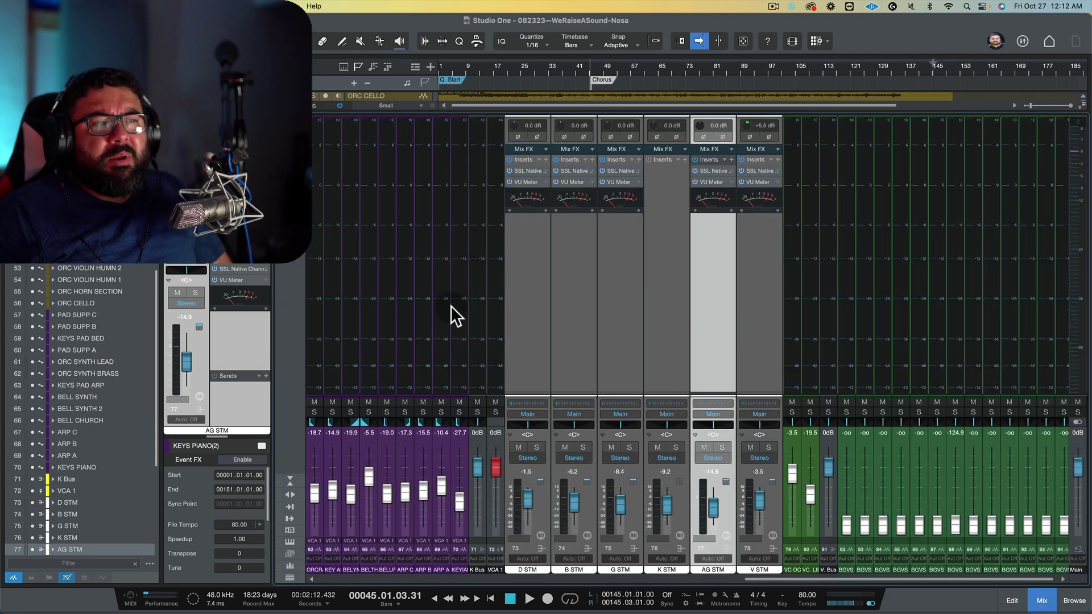
scroll(450, 305, "left", 10)
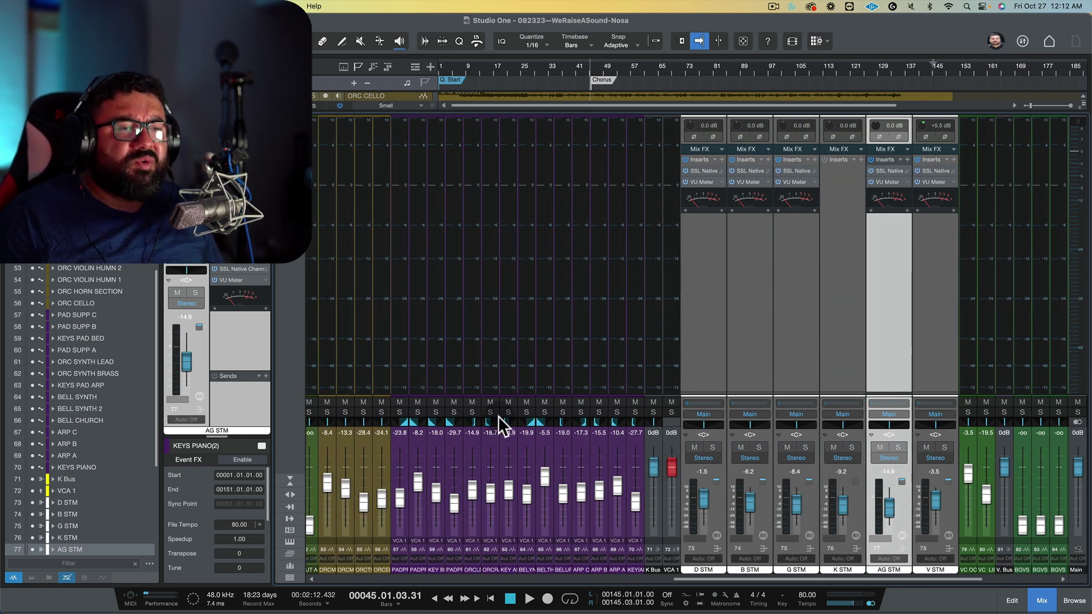
key("F3")
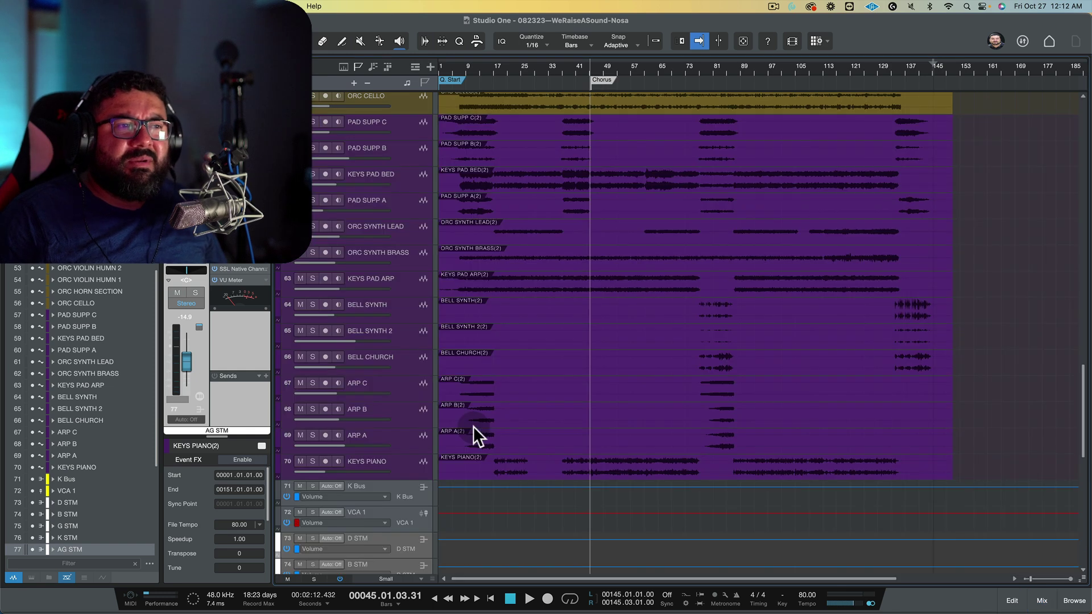
- Expand the K Bus channel in the mixer and inspect its SSL Native Channel Strip 2 settings
key("F3")
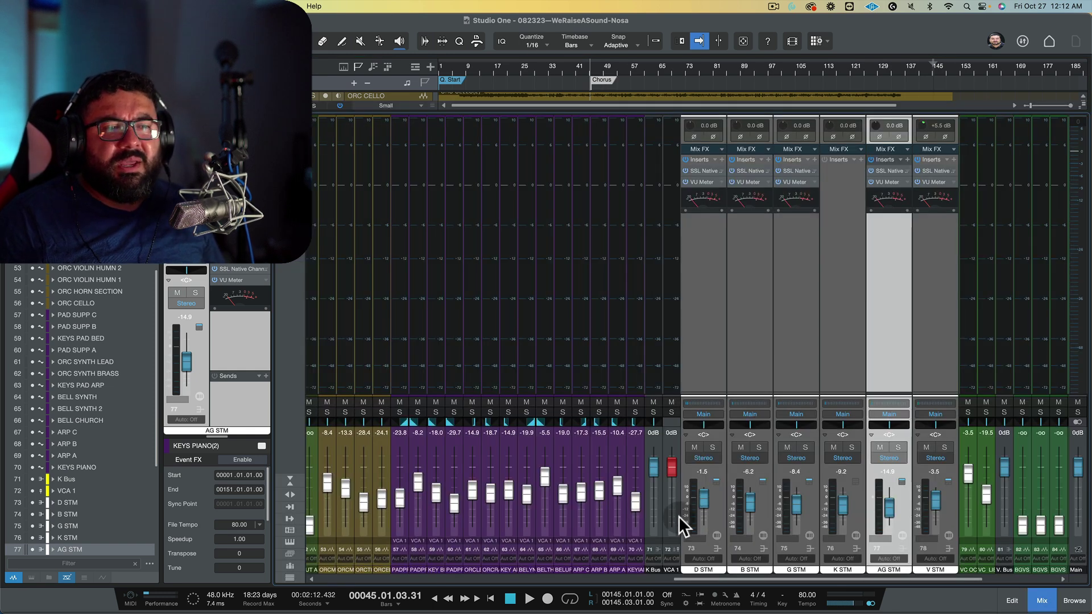
left_click(654, 526)
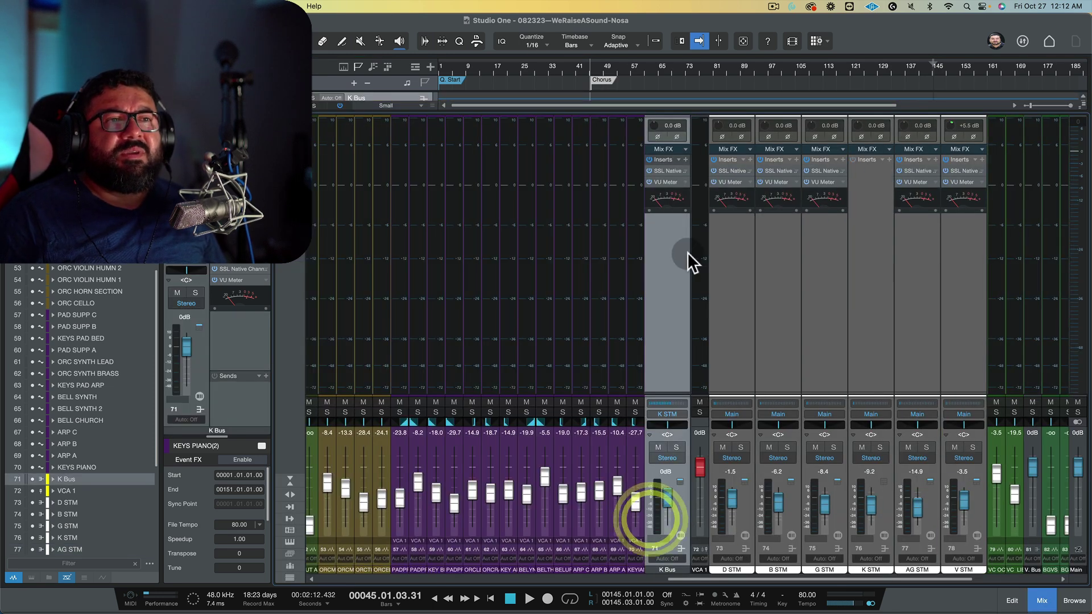
left_click(660, 171)
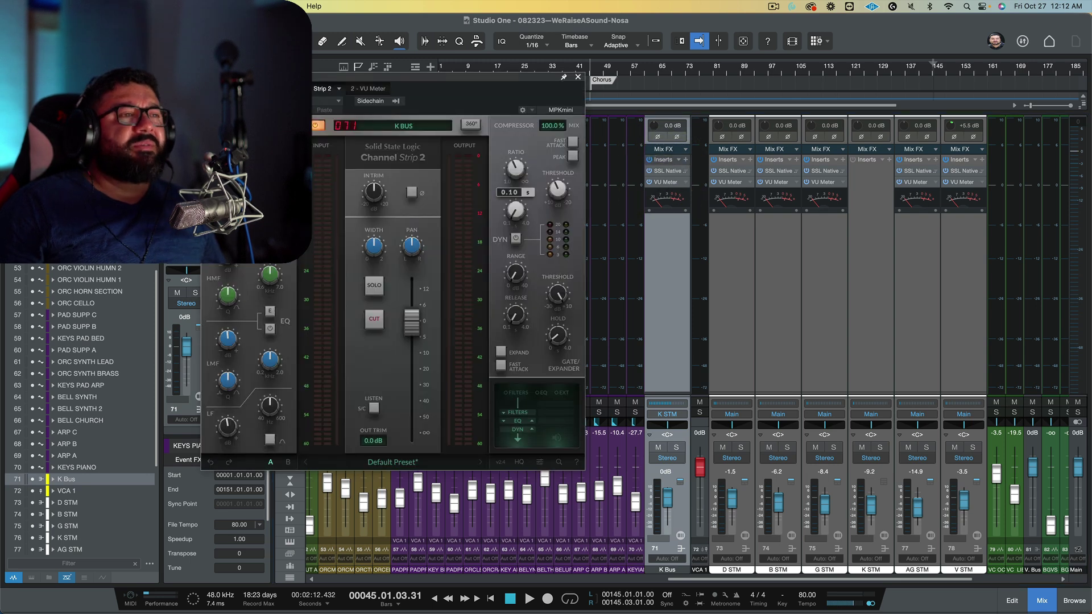
left_click(577, 77)
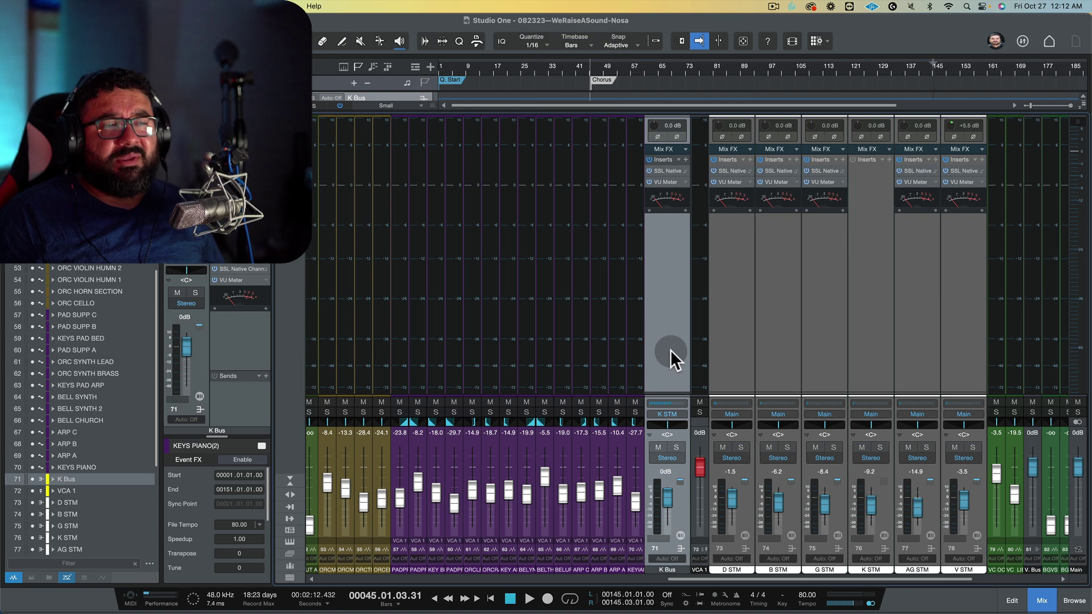